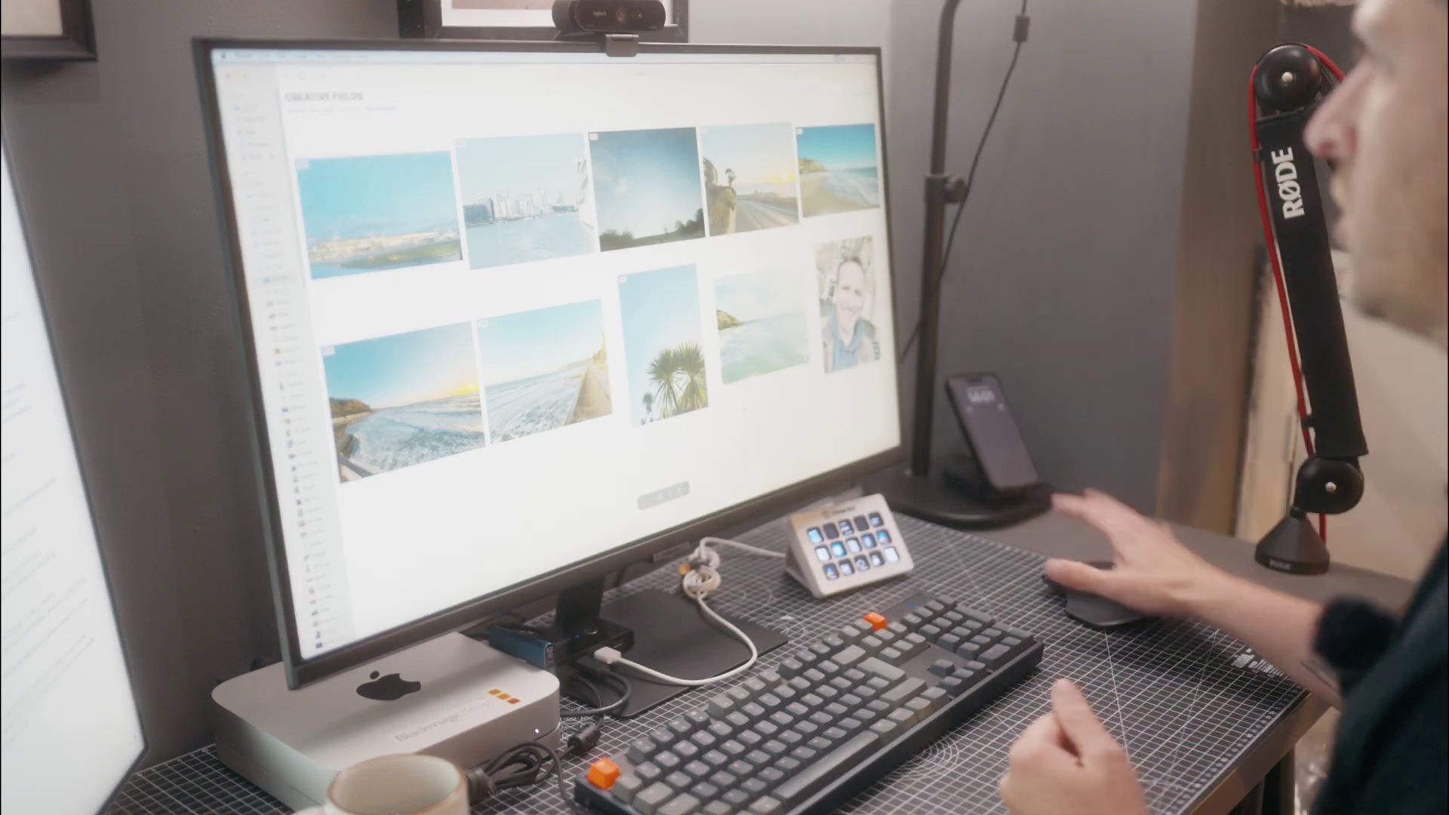
Check the details and locations of several album photos in the Info window
{"action": "left_click", "coordinate": [773, 249]}
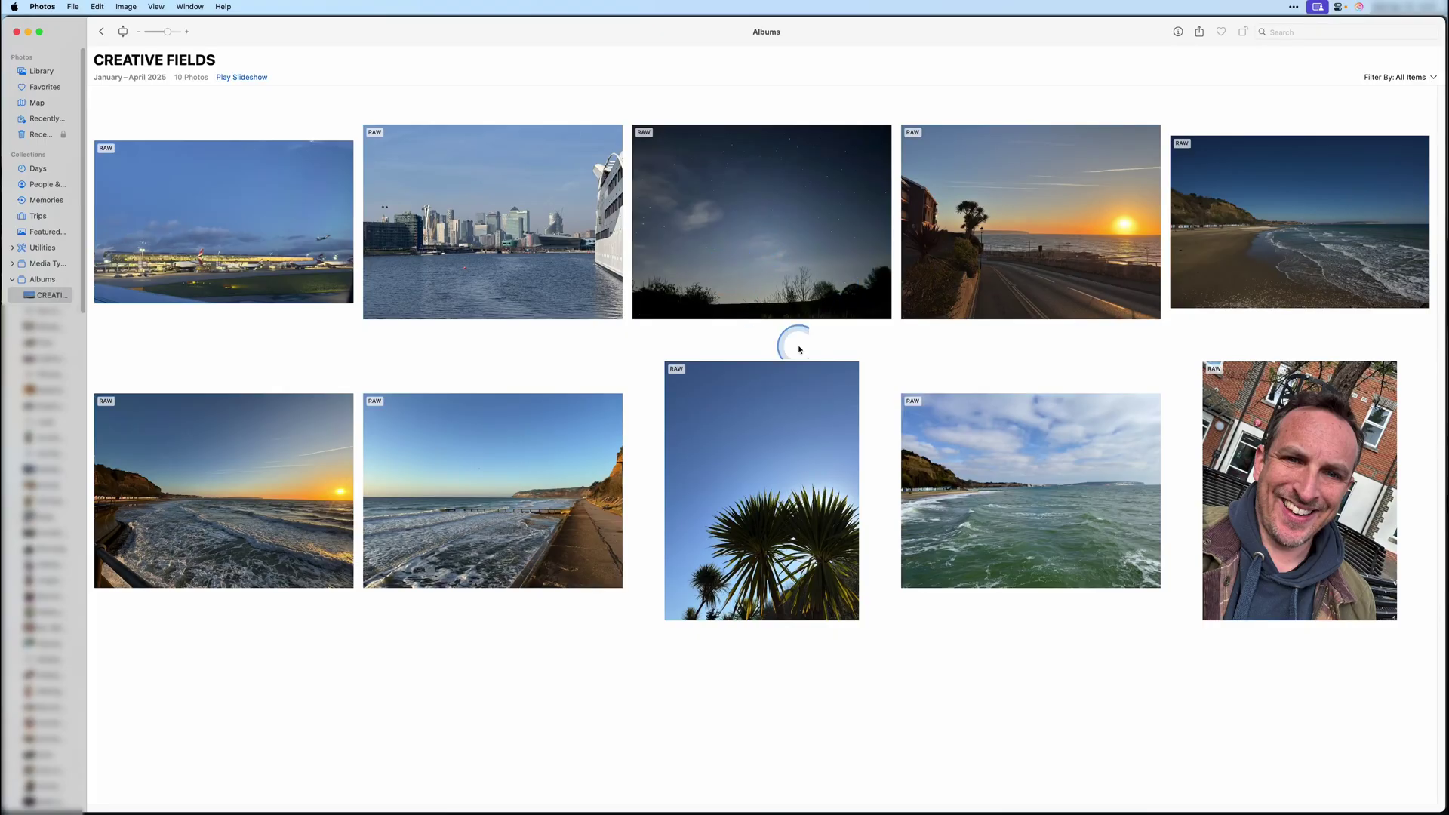
{"action": "left_click", "coordinate": [1159, 691]}
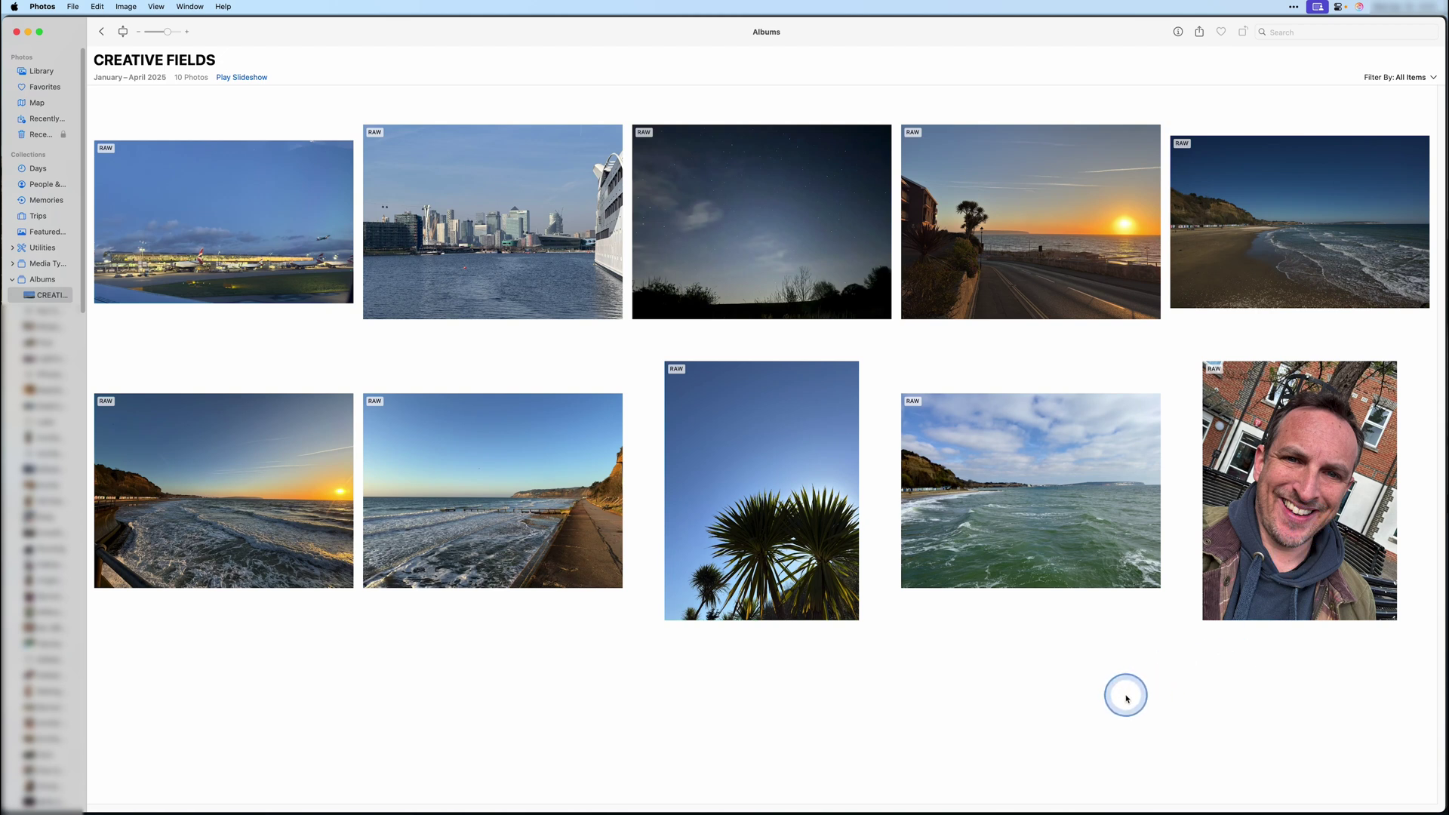
{"action": "left_click", "coordinate": [1177, 33]}
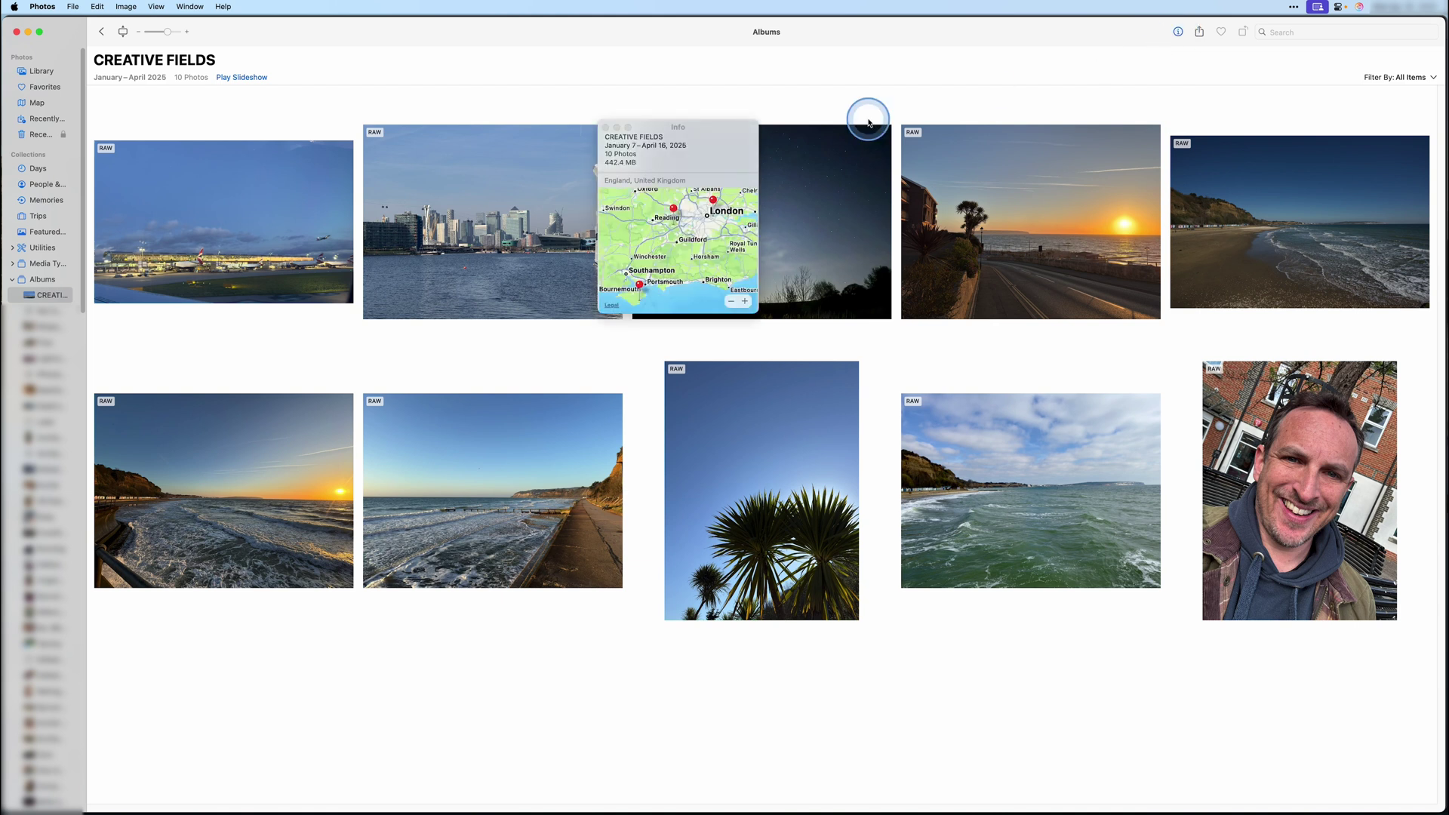
{"action": "left_click", "coordinate": [711, 160]}
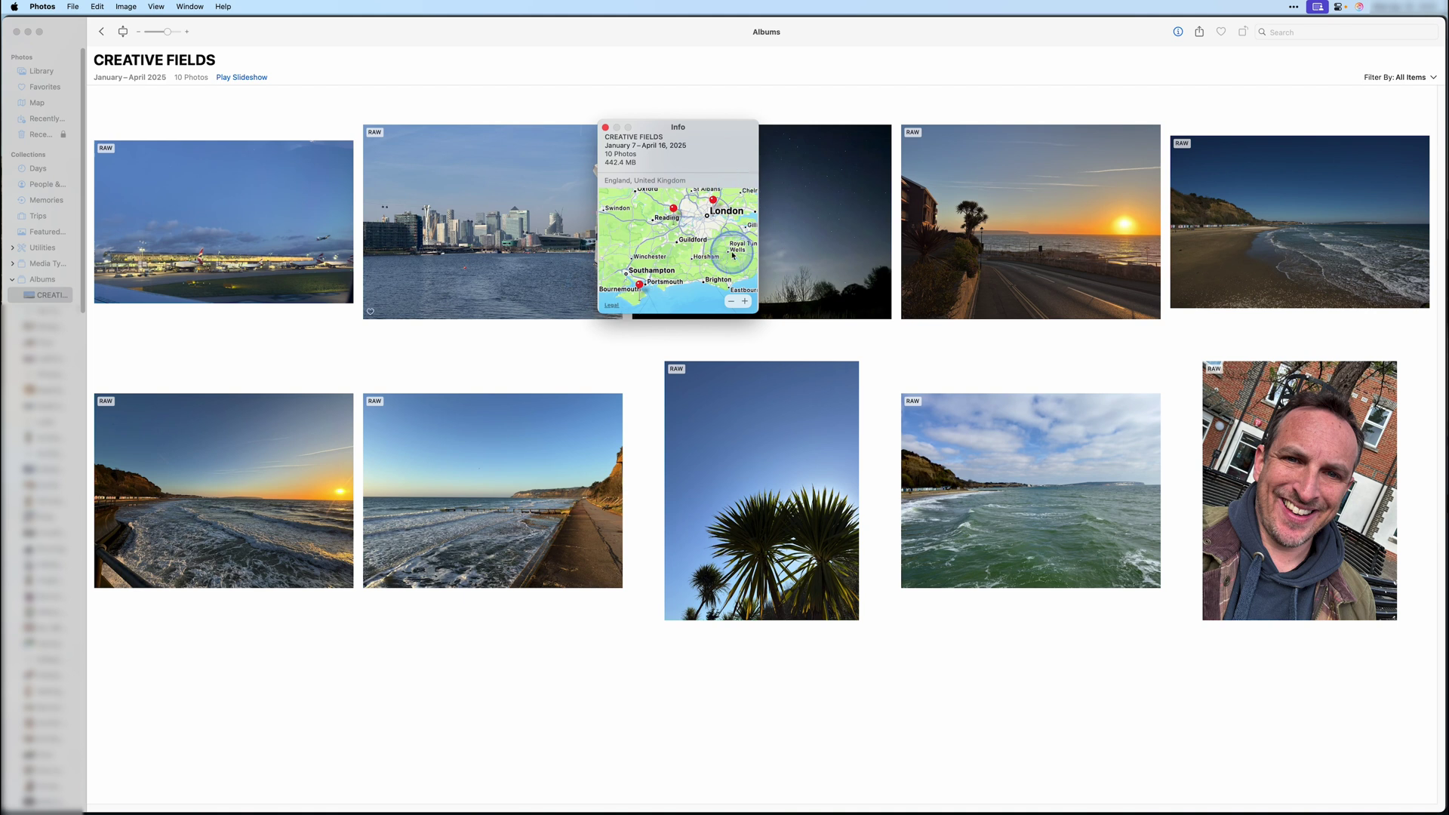
{"action": "left_click", "coordinate": [1035, 205]}
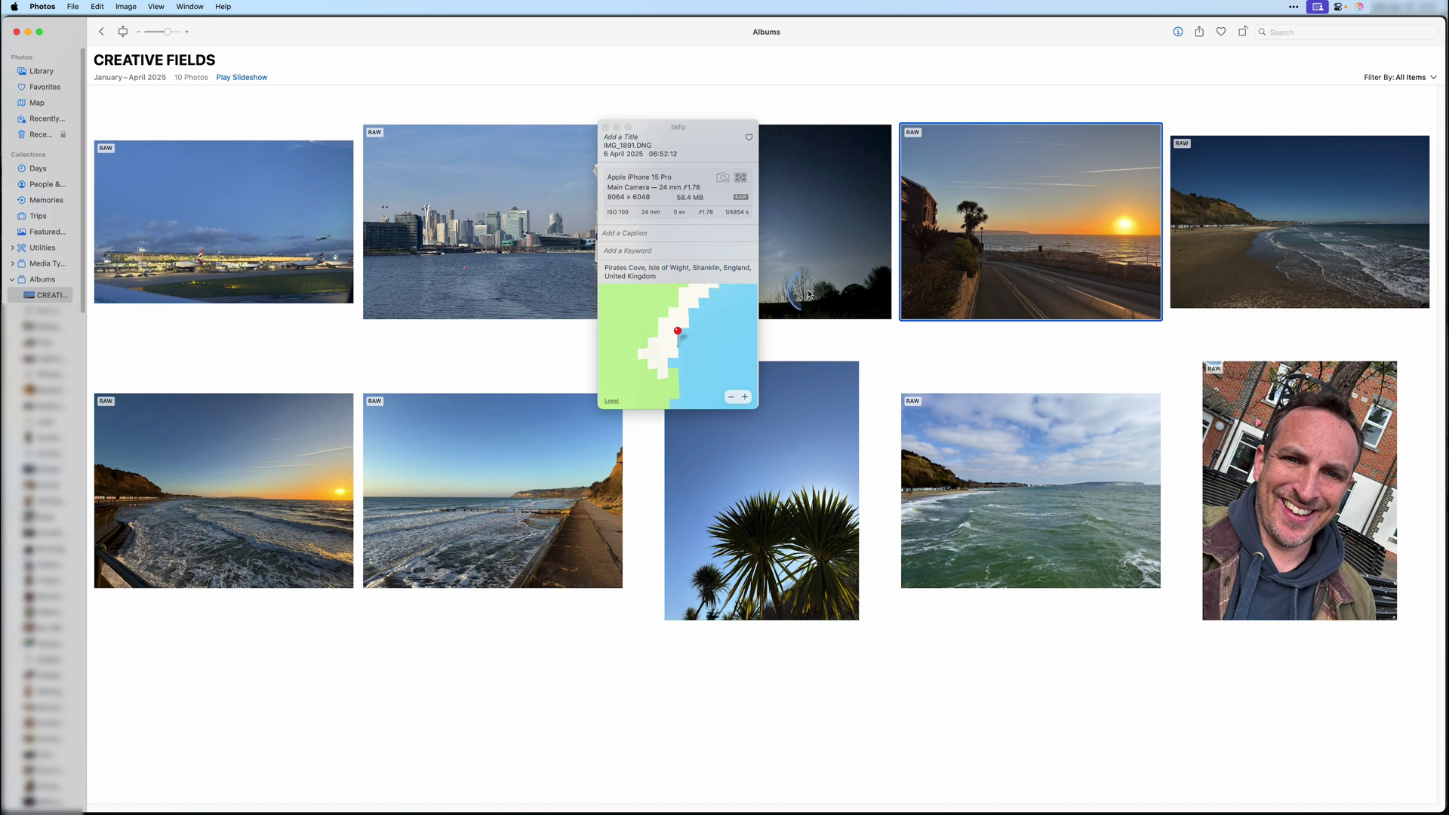
{"action": "left_click", "coordinate": [1305, 228]}
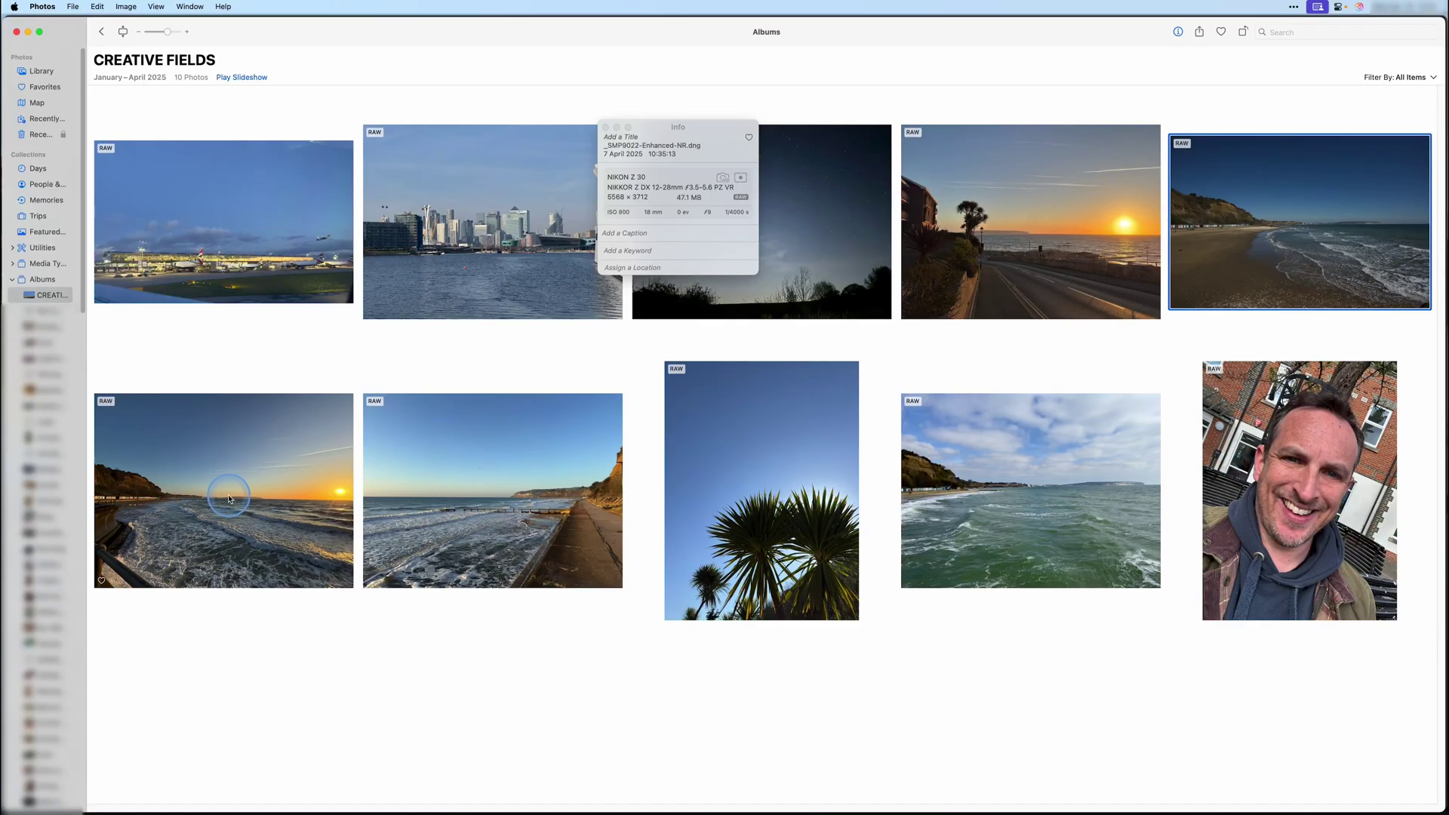
{"action": "left_click", "coordinate": [230, 499]}
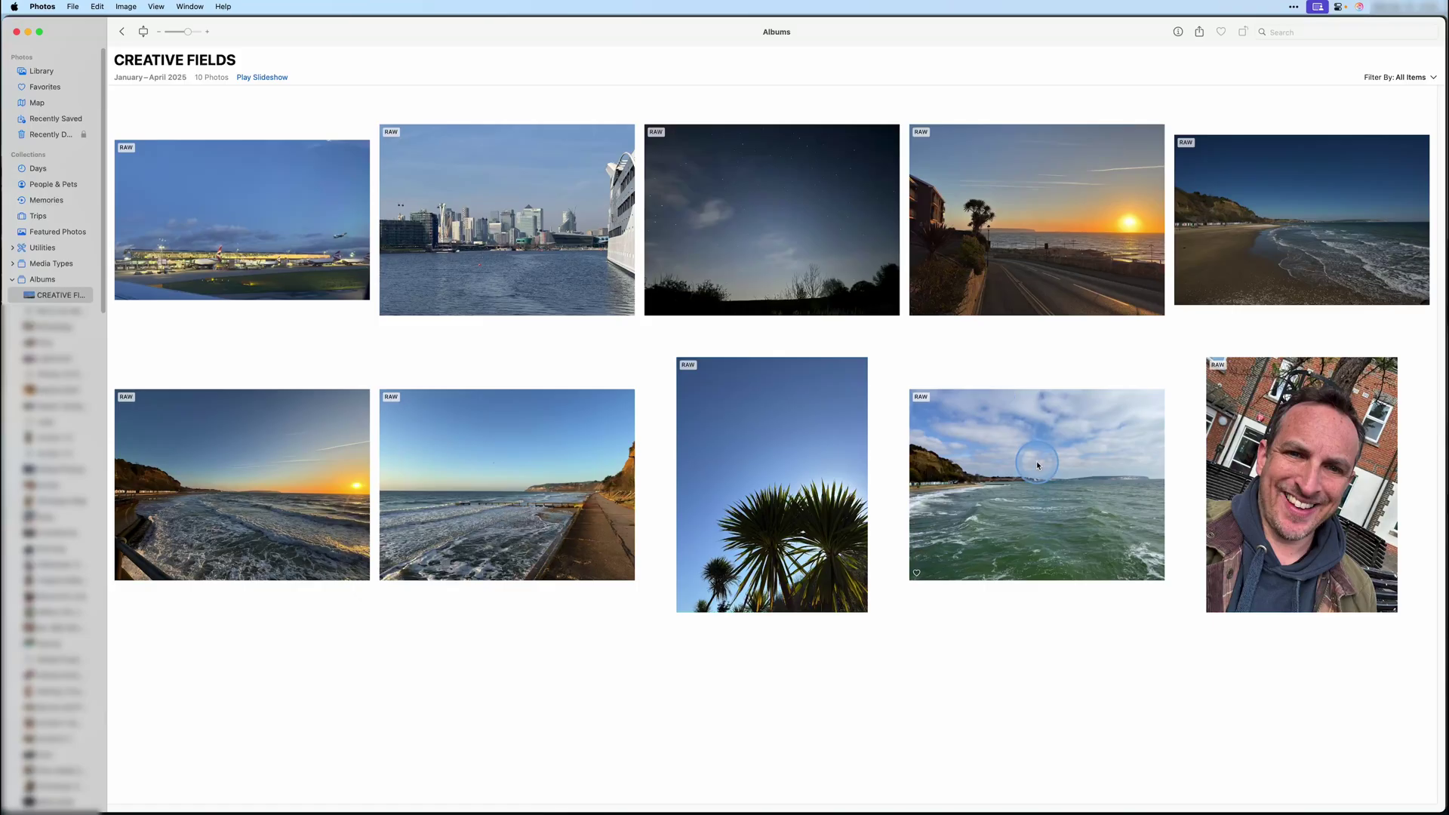
Select the cloudy Shanklin sea photo, review its details, then open it full size
{"action": "left_click", "coordinate": [1038, 466]}
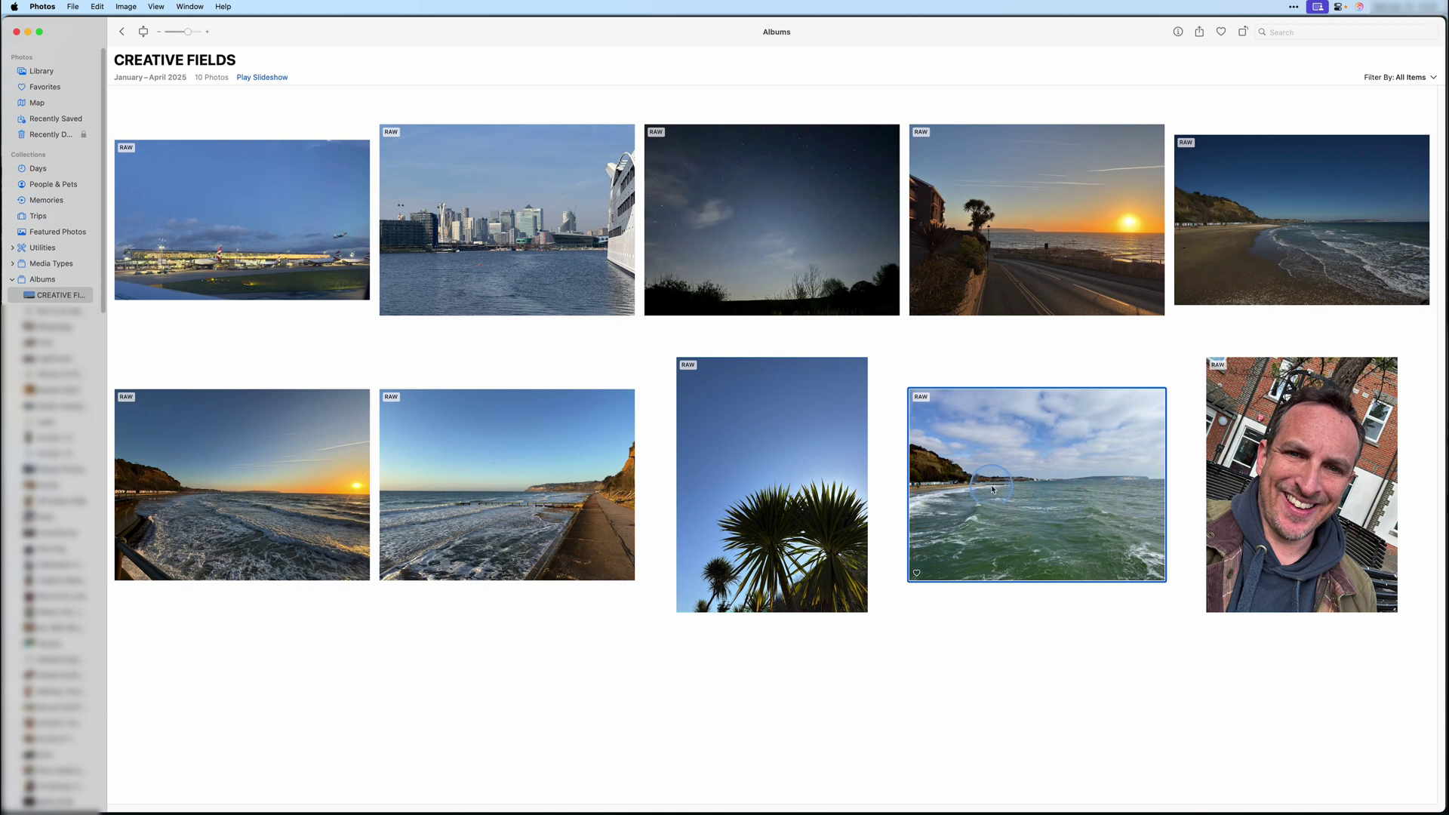
{"action": "left_click", "coordinate": [1178, 32]}
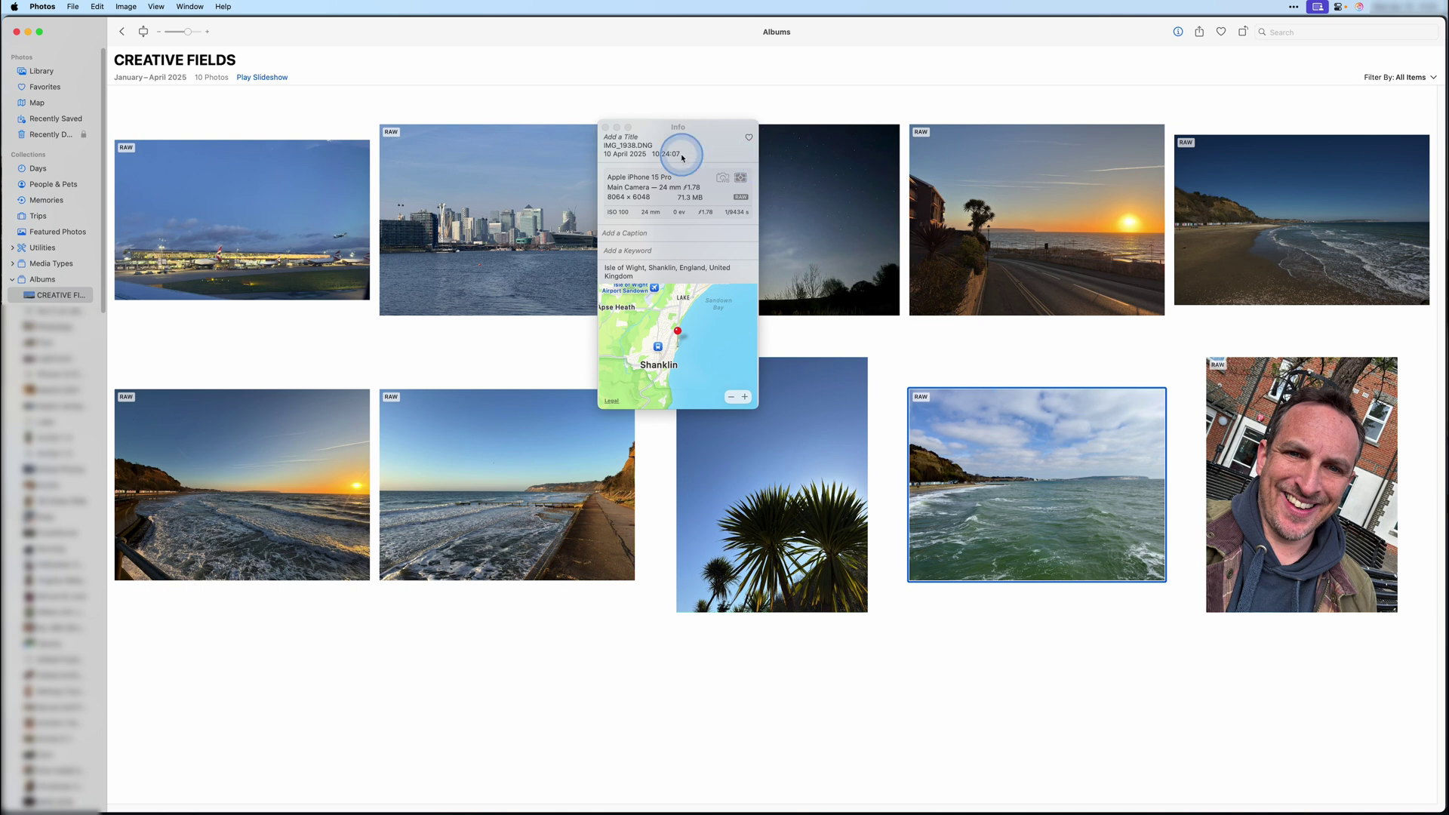
{"action": "left_click", "coordinate": [605, 128]}
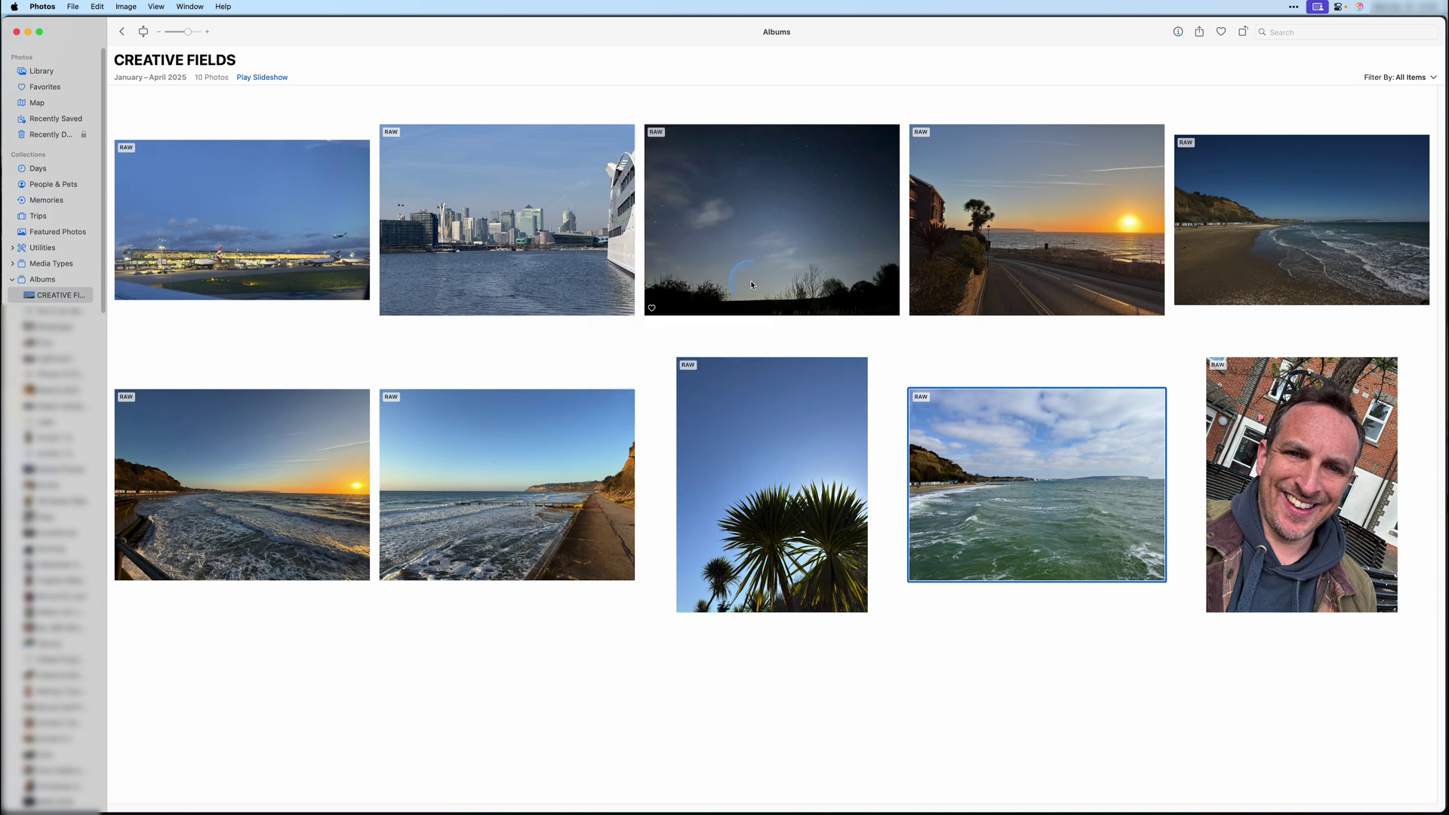
{"action": "double_click", "coordinate": [1079, 515]}
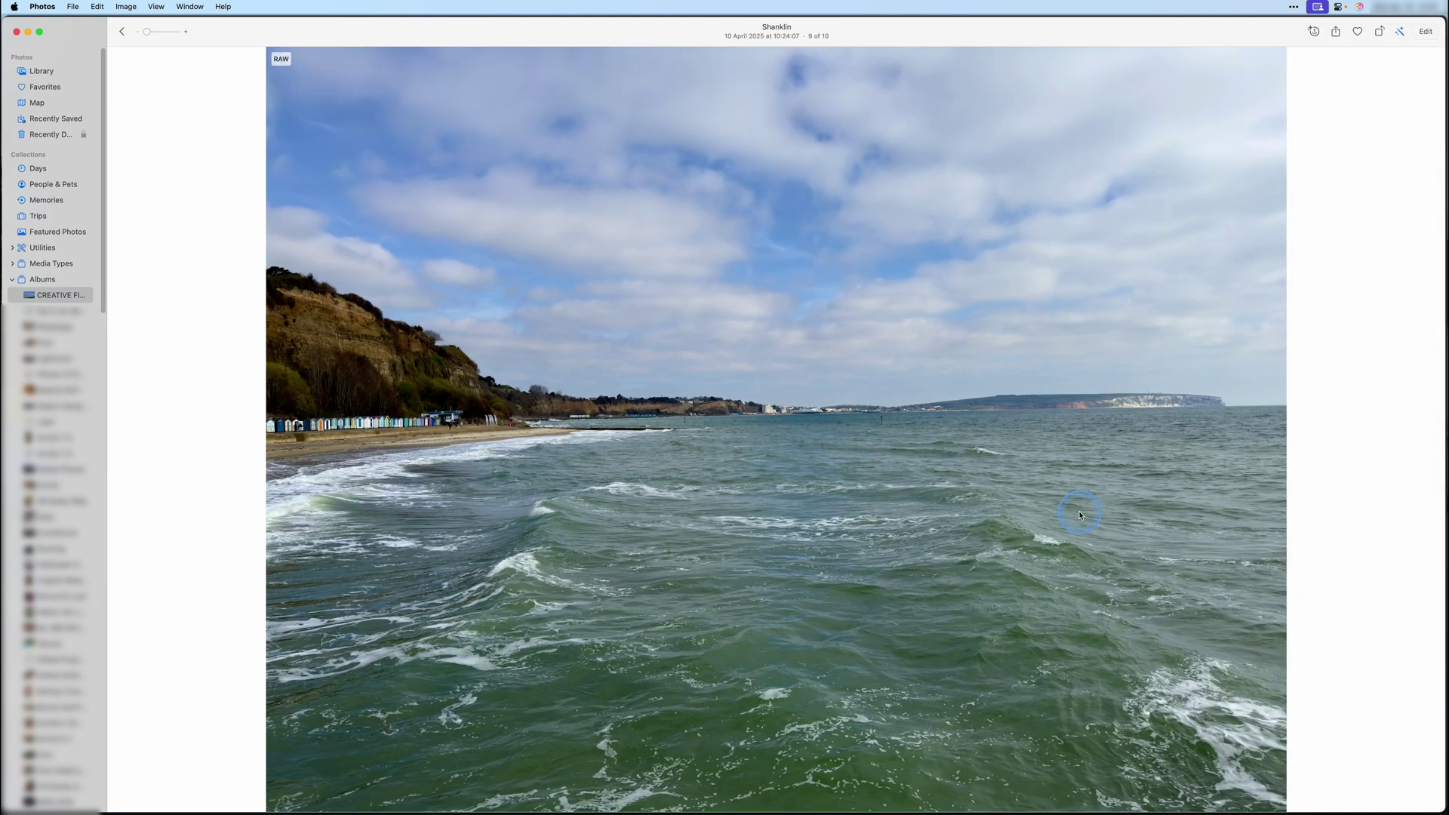
Enter Edit mode on the Shanklin photo and expand the Light adjustment
{"action": "left_click", "coordinate": [1426, 34]}
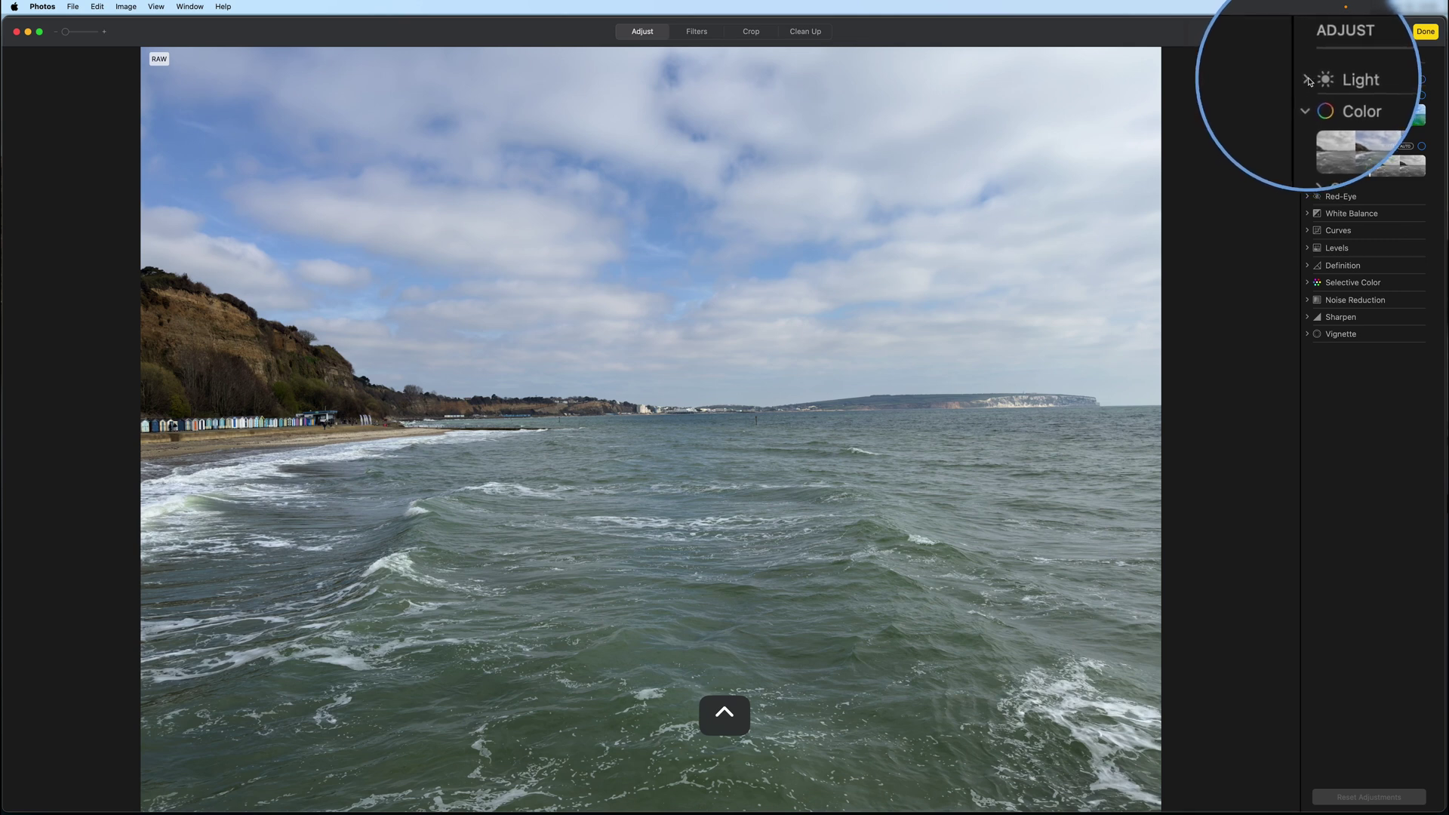
{"action": "left_click", "coordinate": [1308, 80]}
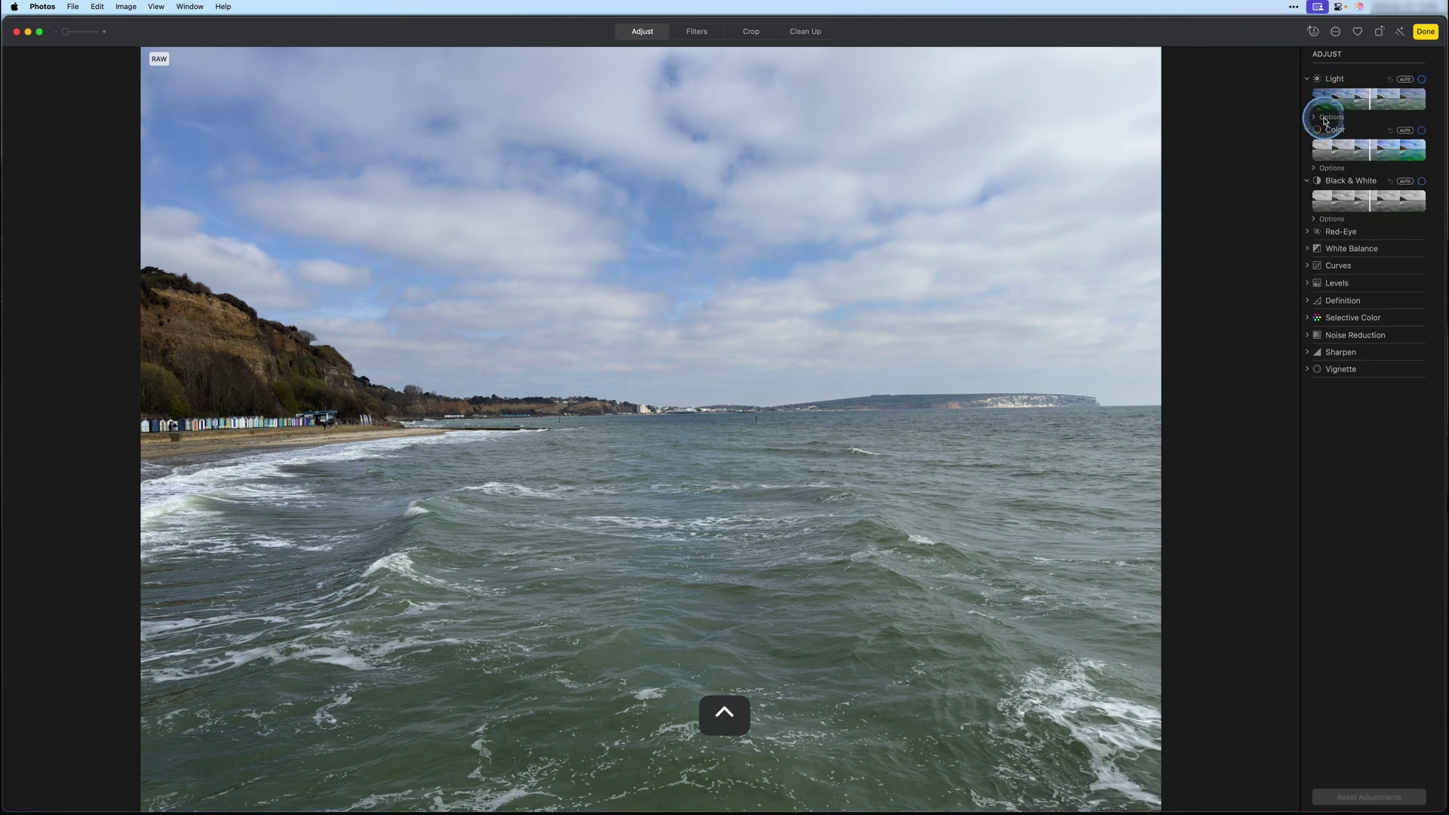
Turn Light on, try darker settings with its slider, then revert Light to original
{"action": "left_click", "coordinate": [1370, 104]}
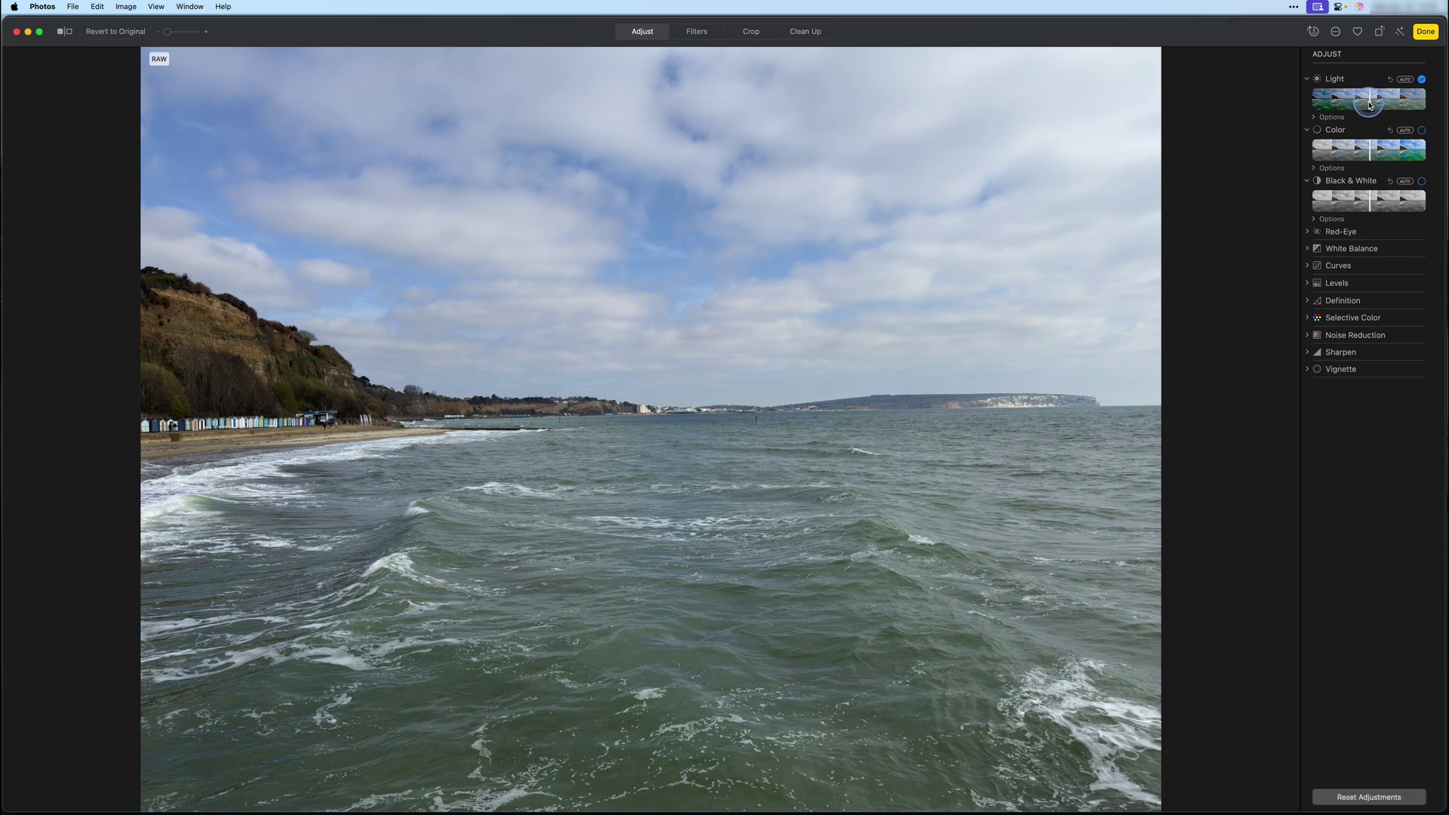
{"action": "mouse_move", "coordinate": [1367, 105]}
{"action": "left_mouse_down"}
{"action": "mouse_move", "coordinate": [1321, 108]}
{"action": "mouse_move", "coordinate": [1421, 107]}
{"action": "left_mouse_up"}
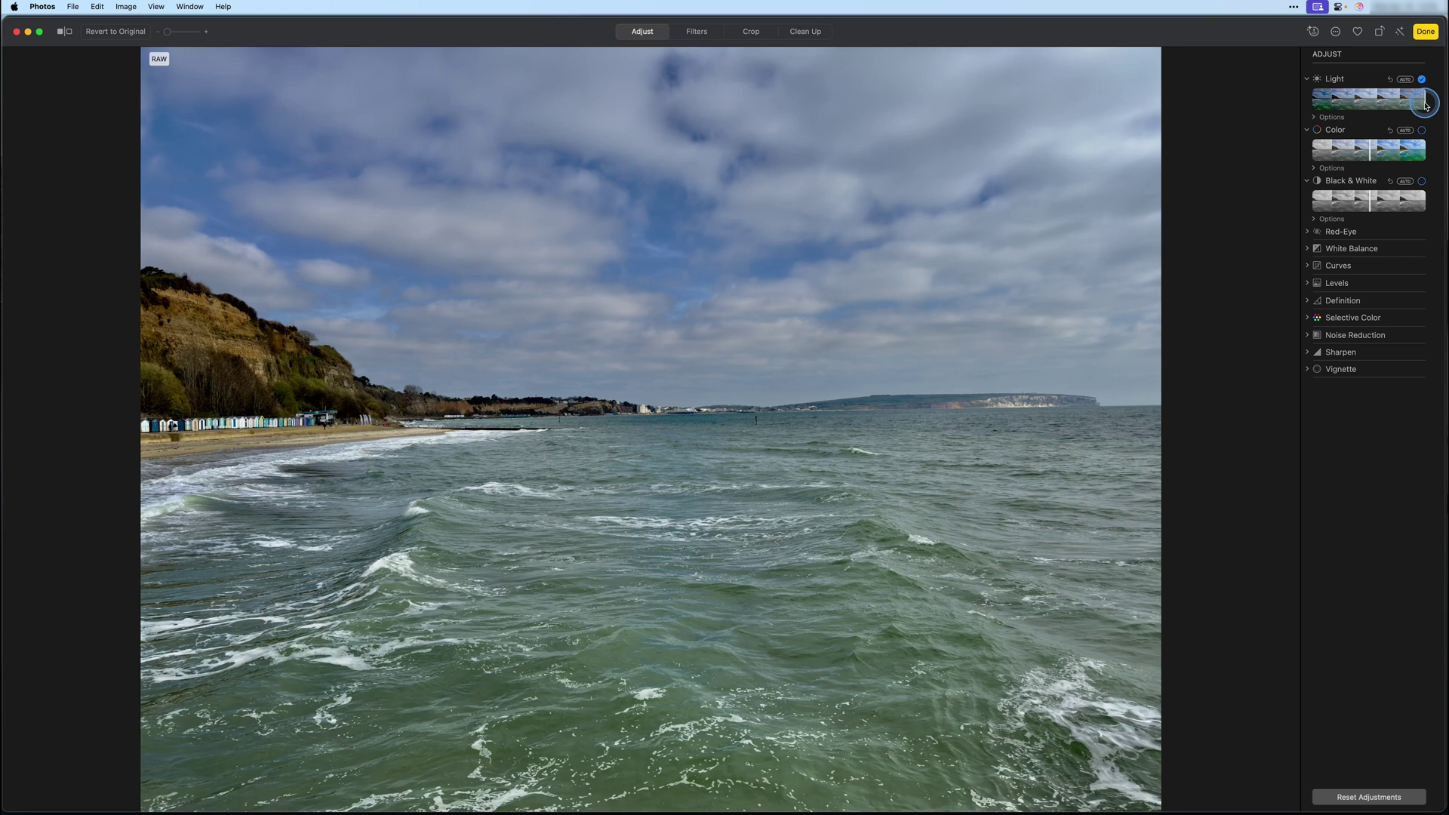
{"action": "mouse_move", "coordinate": [1425, 105]}
{"action": "left_mouse_down"}
{"action": "mouse_move", "coordinate": [1321, 106]}
{"action": "mouse_move", "coordinate": [1361, 108]}
{"action": "left_mouse_up"}
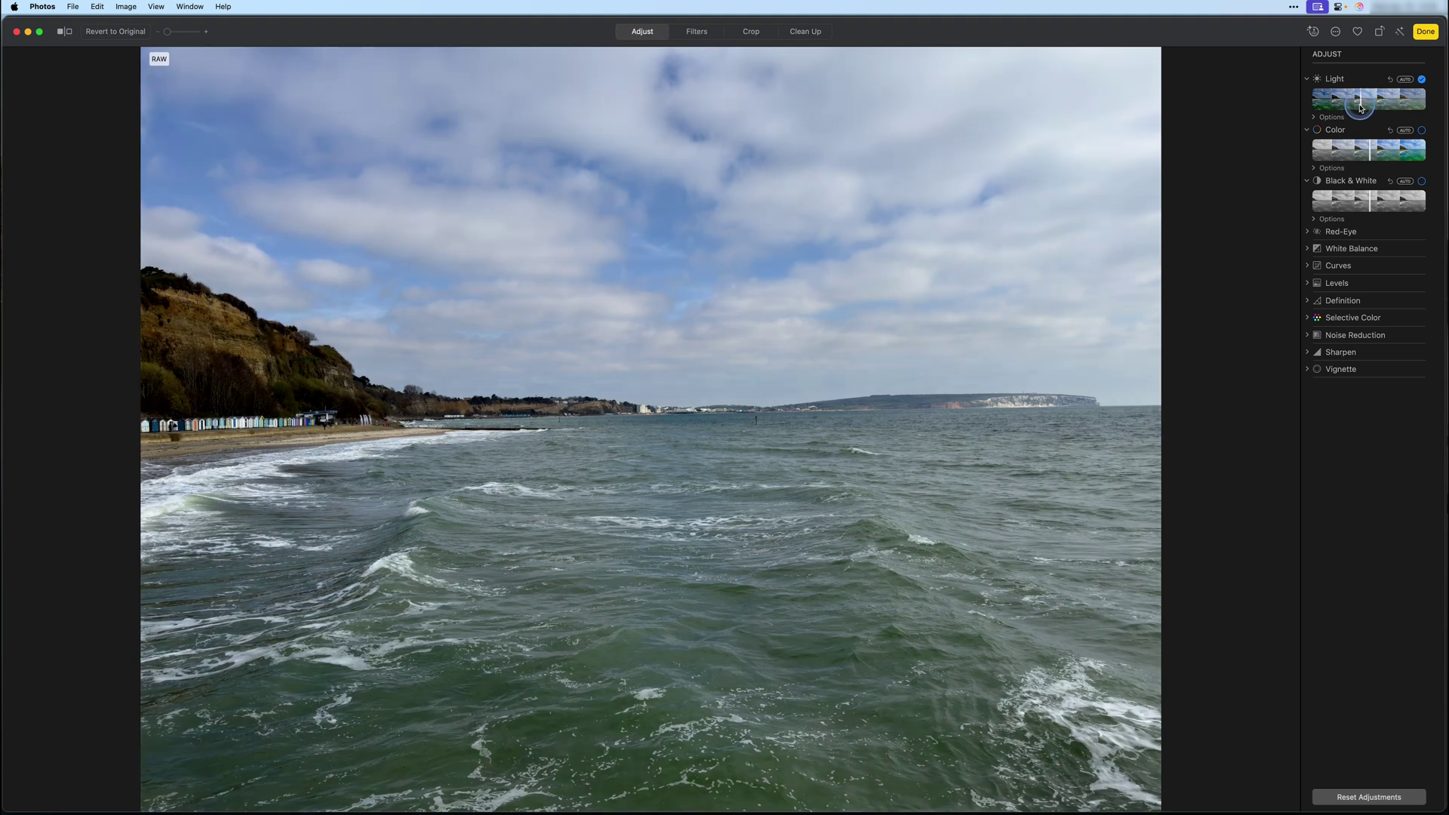
{"action": "key", "text": "ctrl"}
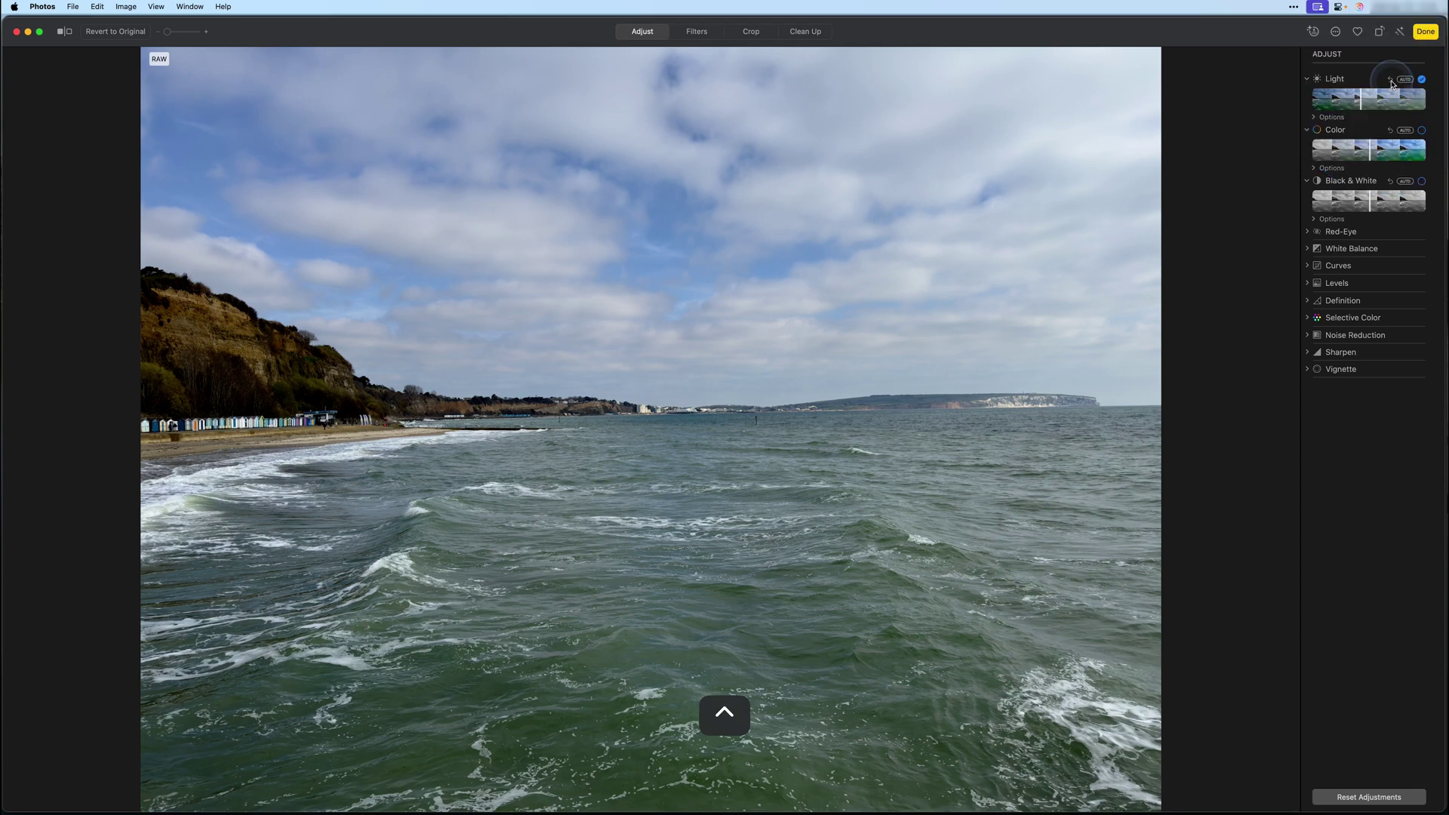
{"action": "left_click", "coordinate": [1390, 80]}
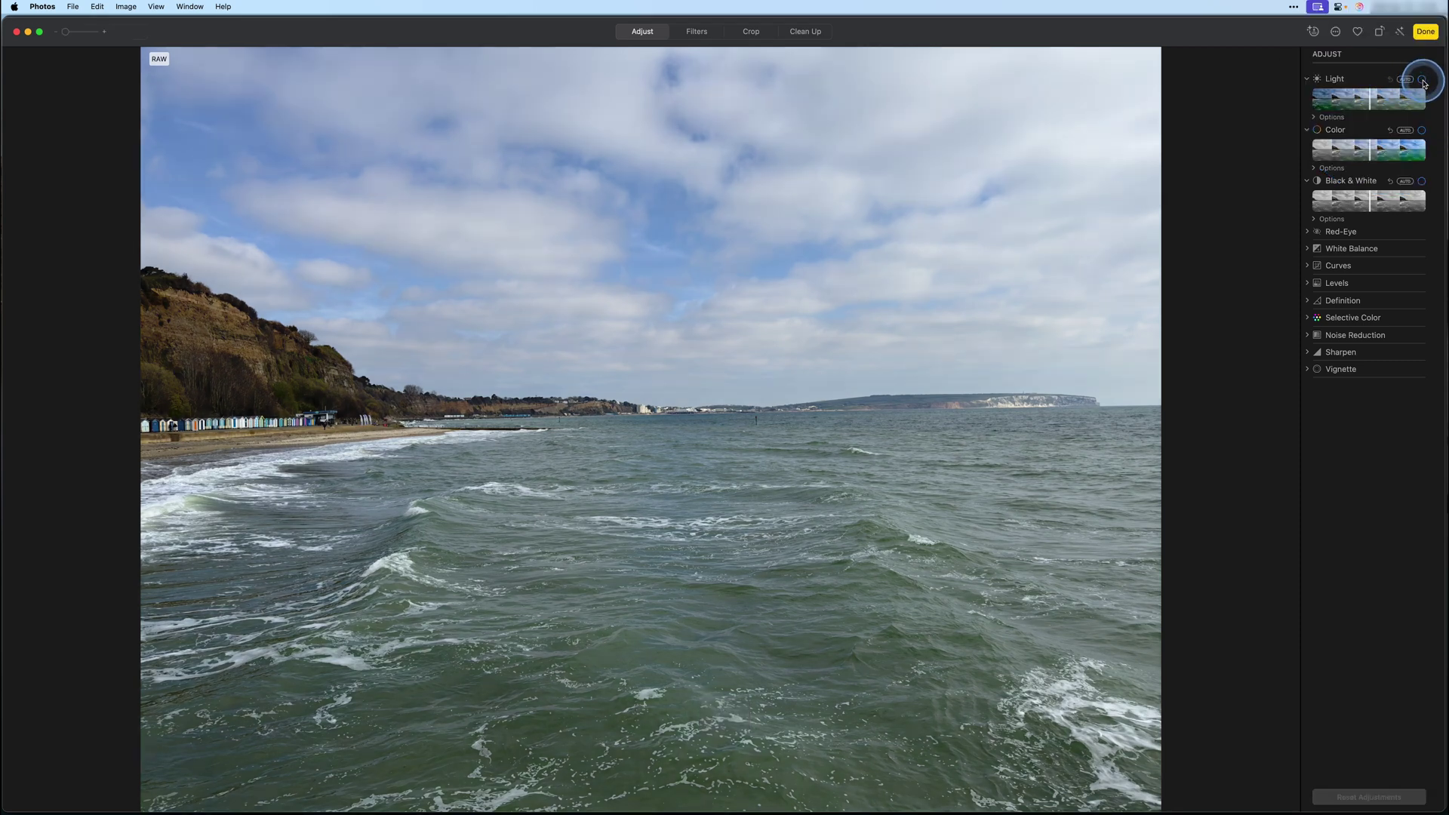
{"action": "key", "text": "ctrl"}
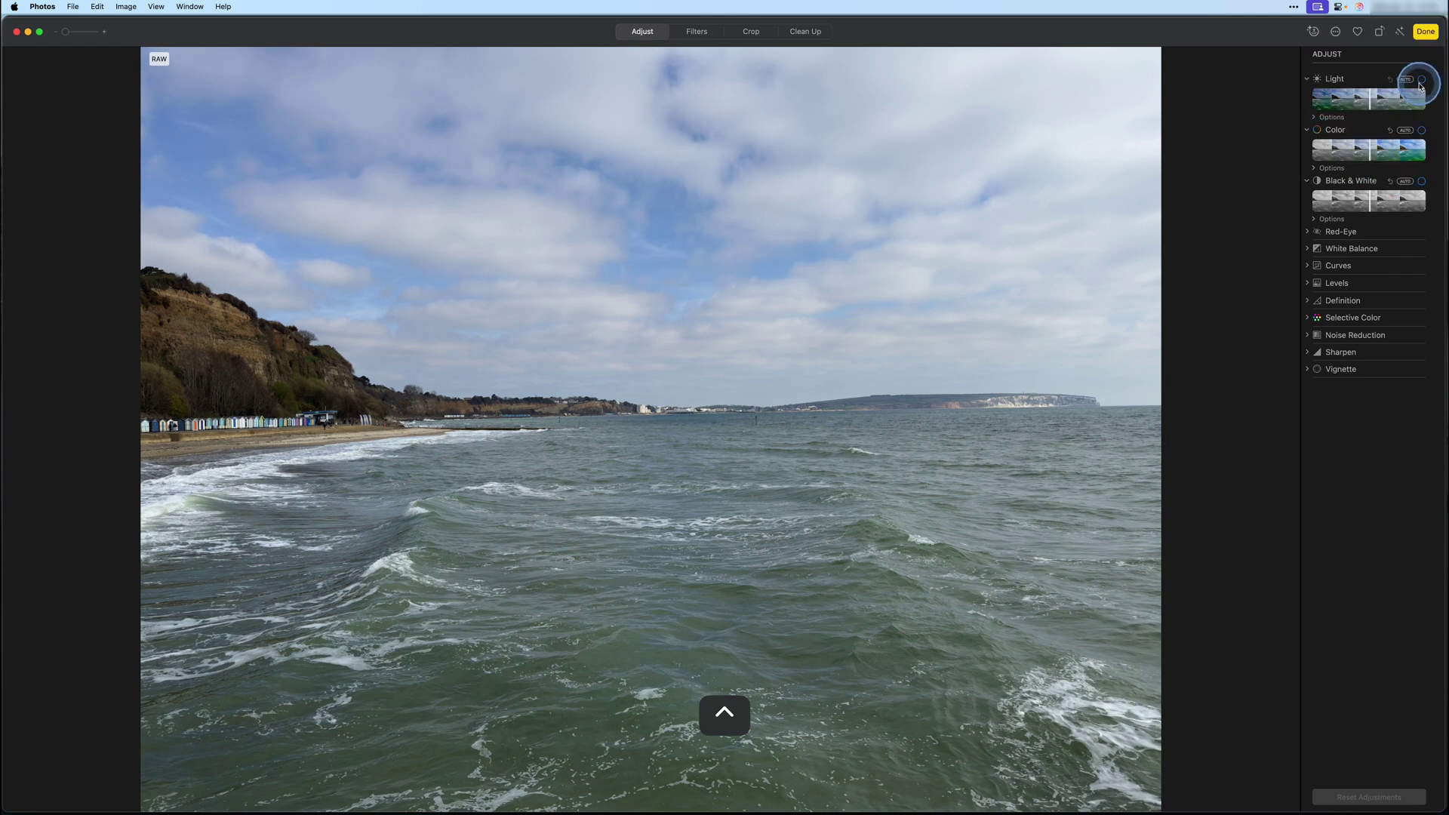
Show the individual Light sliders and try raising Exposure, then reset it to zero
{"action": "left_click", "coordinate": [1314, 119]}
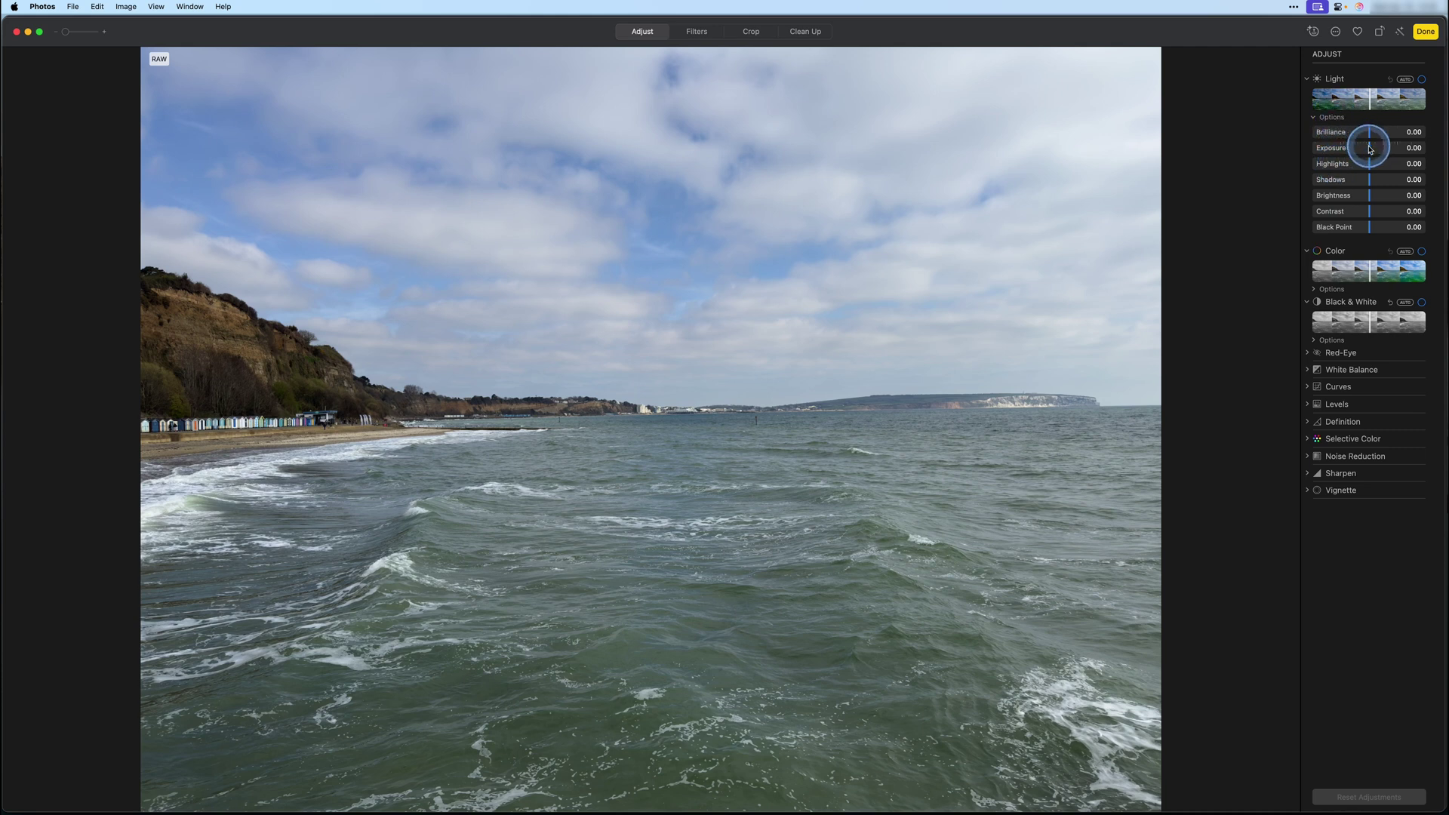
{"action": "mouse_move", "coordinate": [1370, 149]}
{"action": "left_mouse_down"}
{"action": "mouse_move", "coordinate": [1401, 149]}
{"action": "mouse_move", "coordinate": [1330, 149]}
{"action": "mouse_move", "coordinate": [1408, 147]}
{"action": "mouse_move", "coordinate": [1341, 152]}
{"action": "left_mouse_up"}
{"action": "double_click", "coordinate": [1341, 152]}
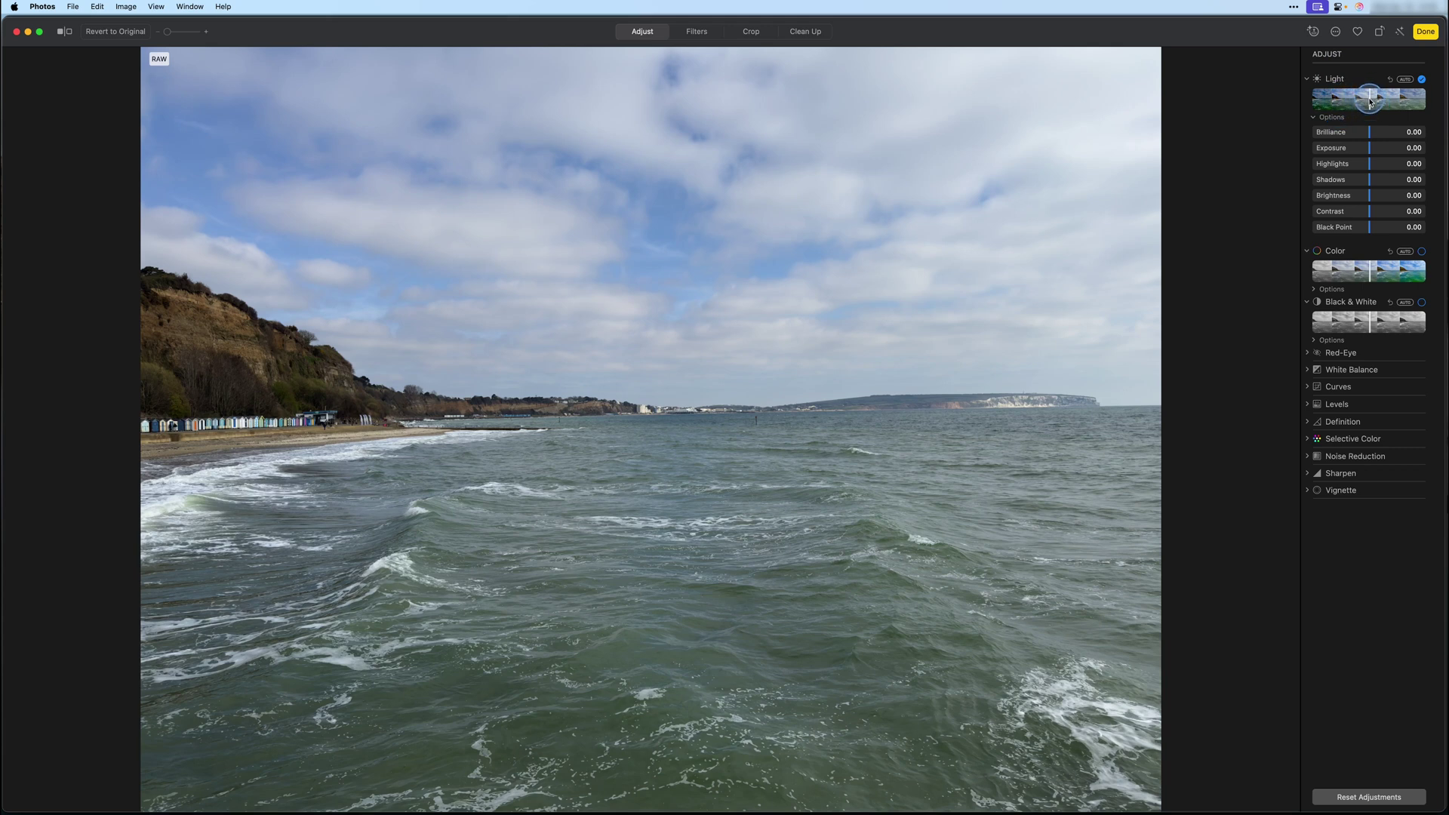
{"action": "left_click_drag", "start_coordinate": [1364, 103], "coordinate": [1359, 104]}
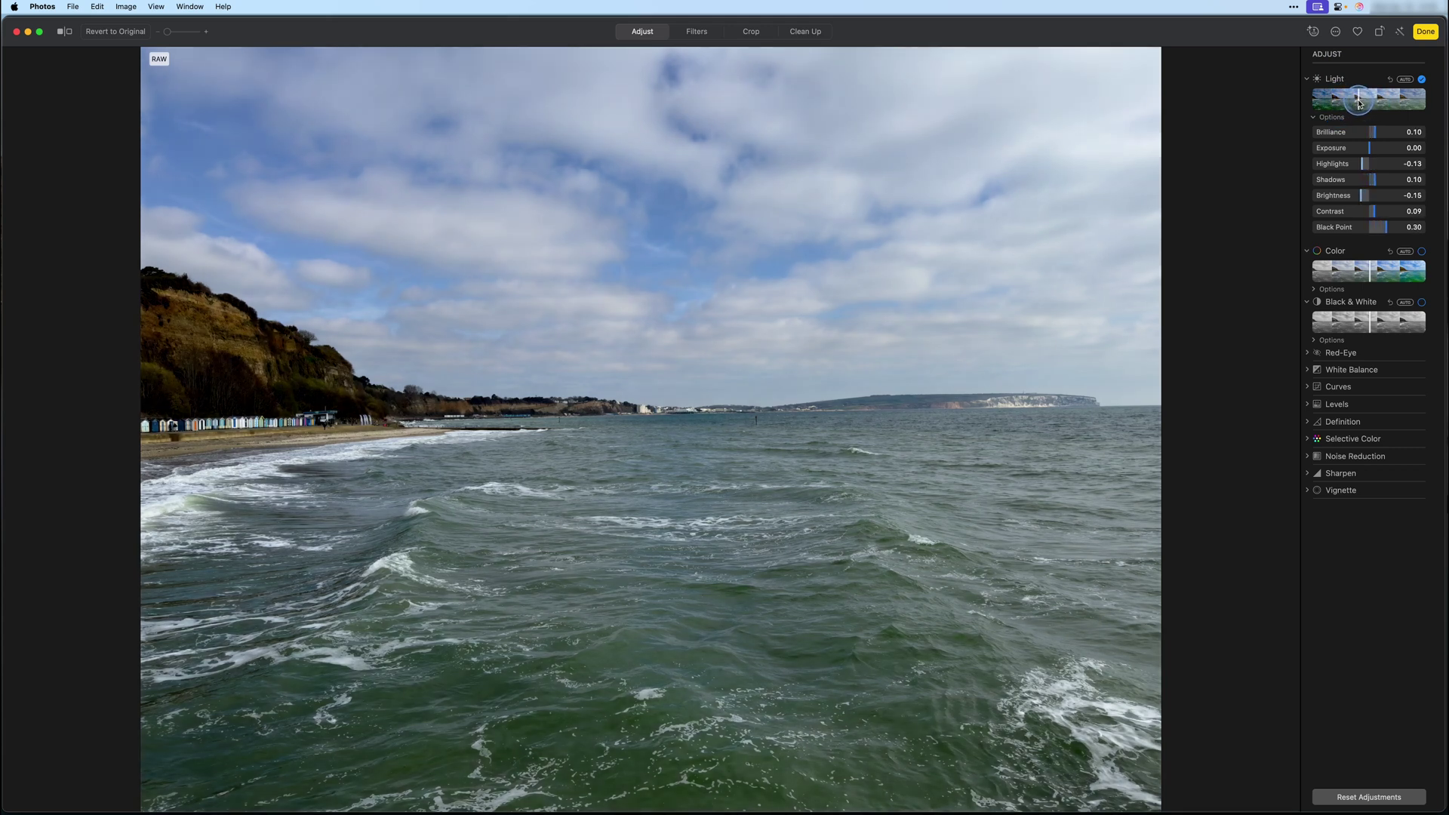
{"action": "scroll", "coordinate": [1356, 113], "scroll_direction": "up", "scroll_amount": 3}
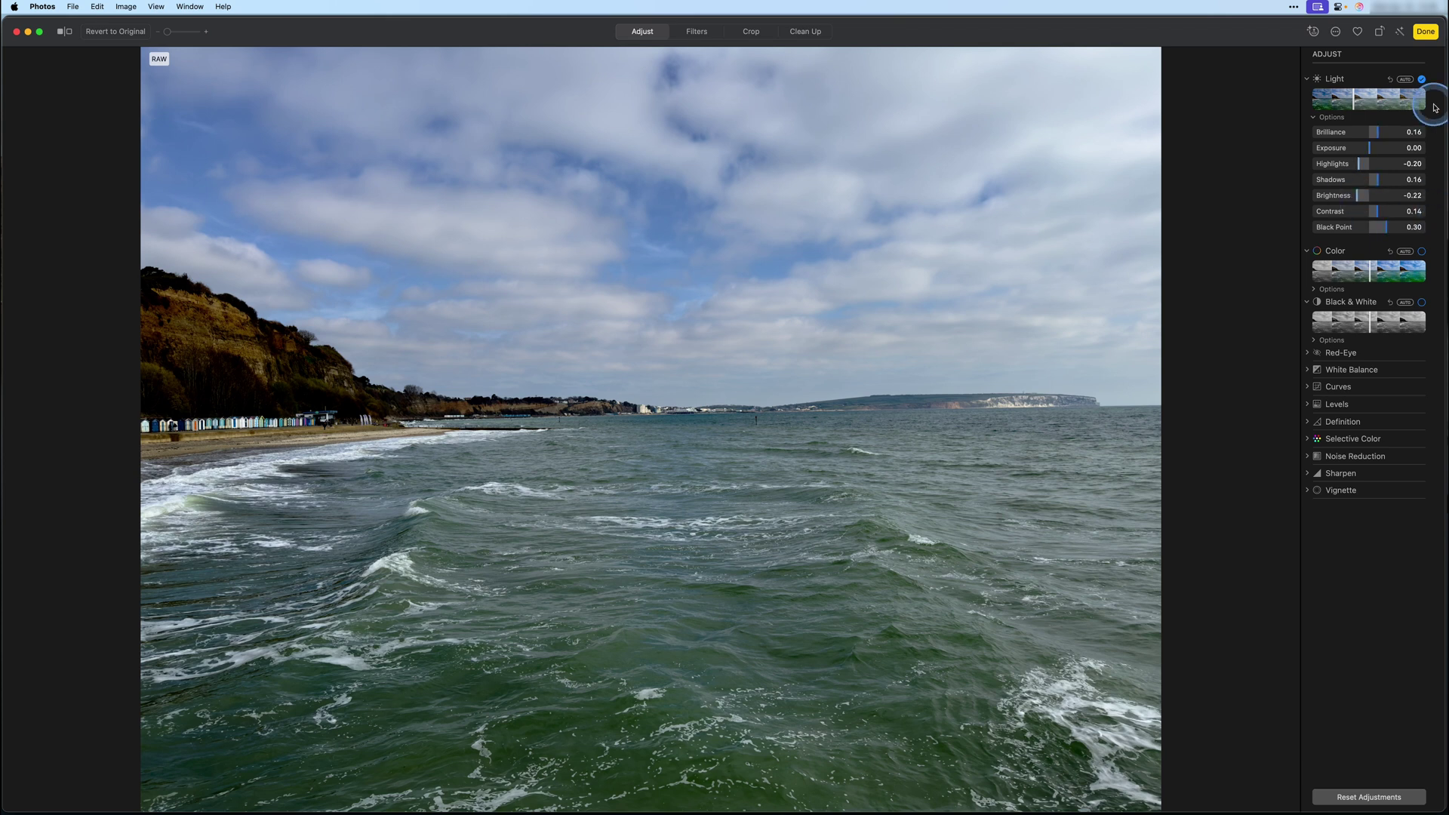
Test Brilliance levels, reset all Light values to 0.00, and switch Light back on
{"action": "left_click", "coordinate": [1377, 136]}
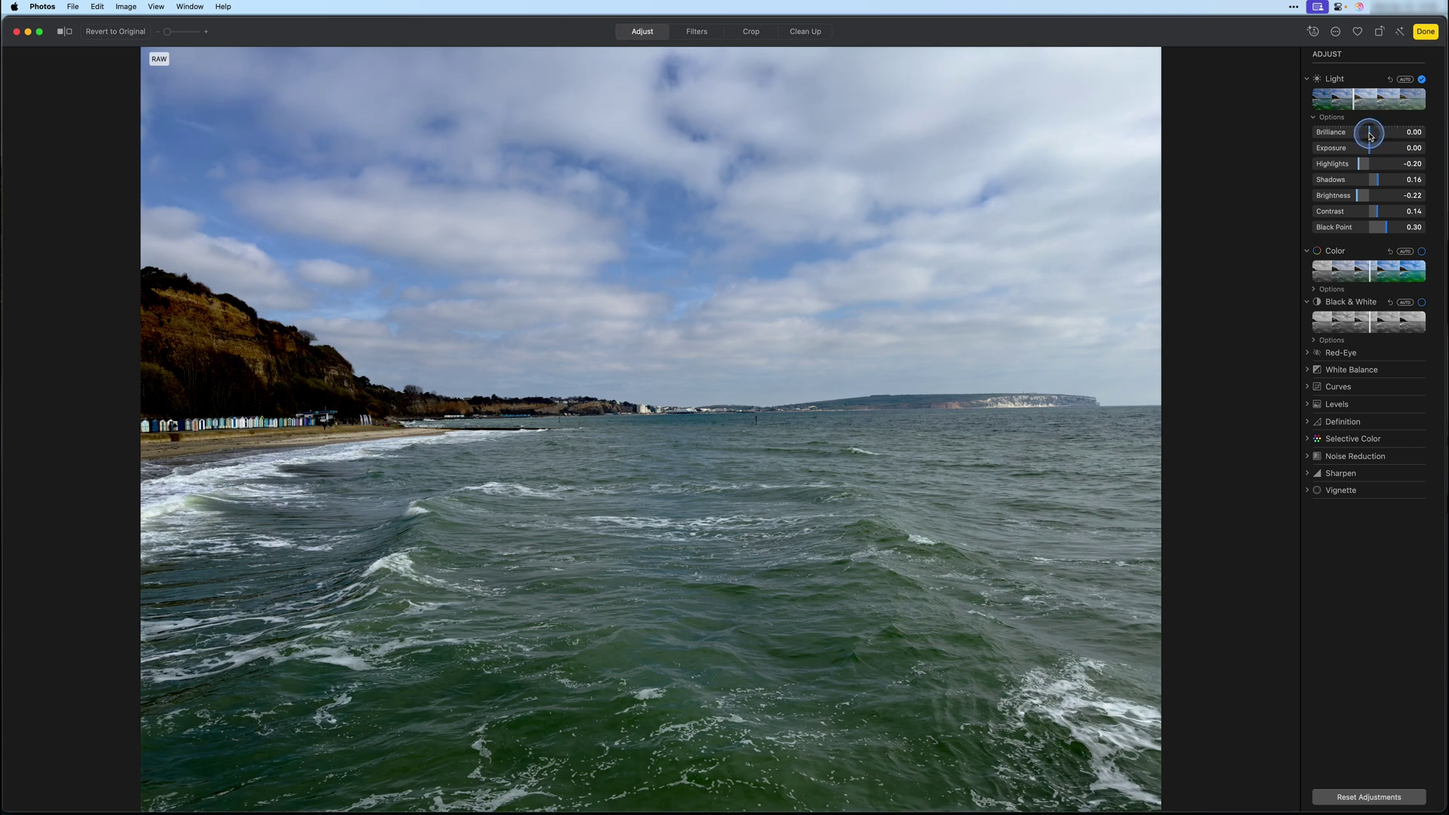
{"action": "mouse_move", "coordinate": [1366, 136]}
{"action": "left_mouse_down"}
{"action": "mouse_move", "coordinate": [1344, 138]}
{"action": "mouse_move", "coordinate": [1384, 136]}
{"action": "left_mouse_up"}
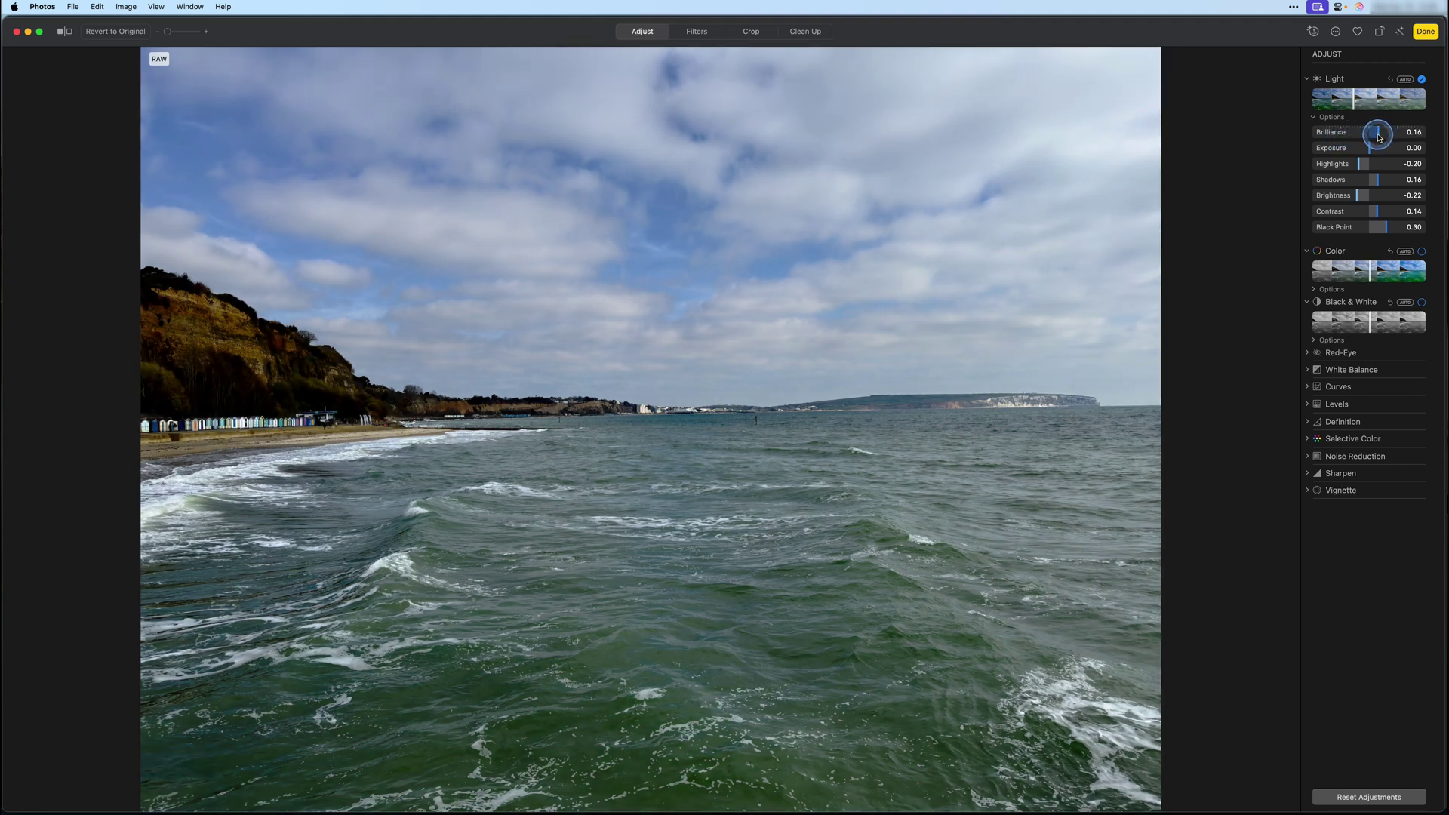
{"action": "double_click", "coordinate": [1358, 137]}
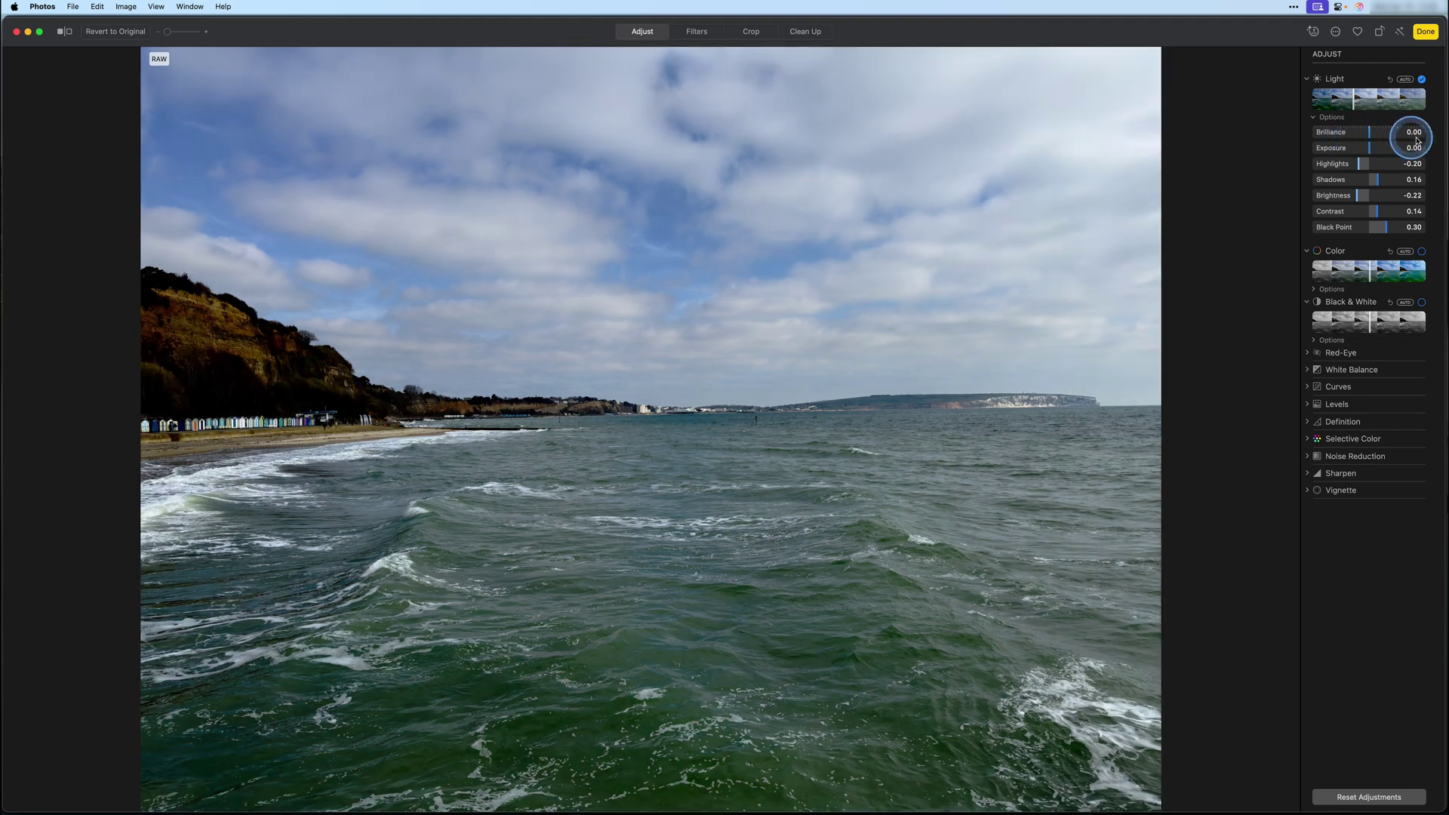
{"action": "left_click", "coordinate": [1391, 79]}
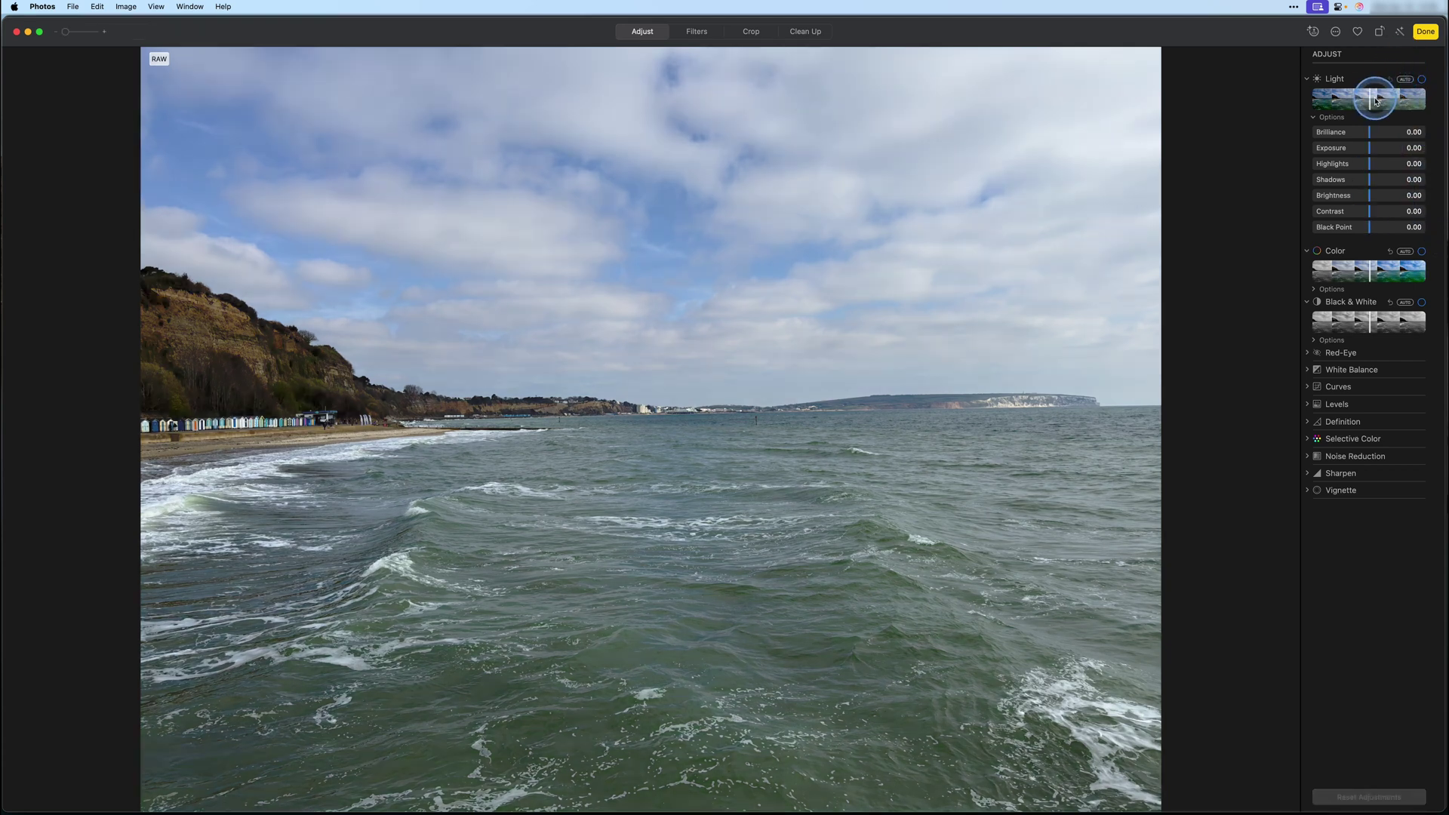
{"action": "left_click", "coordinate": [1371, 103]}
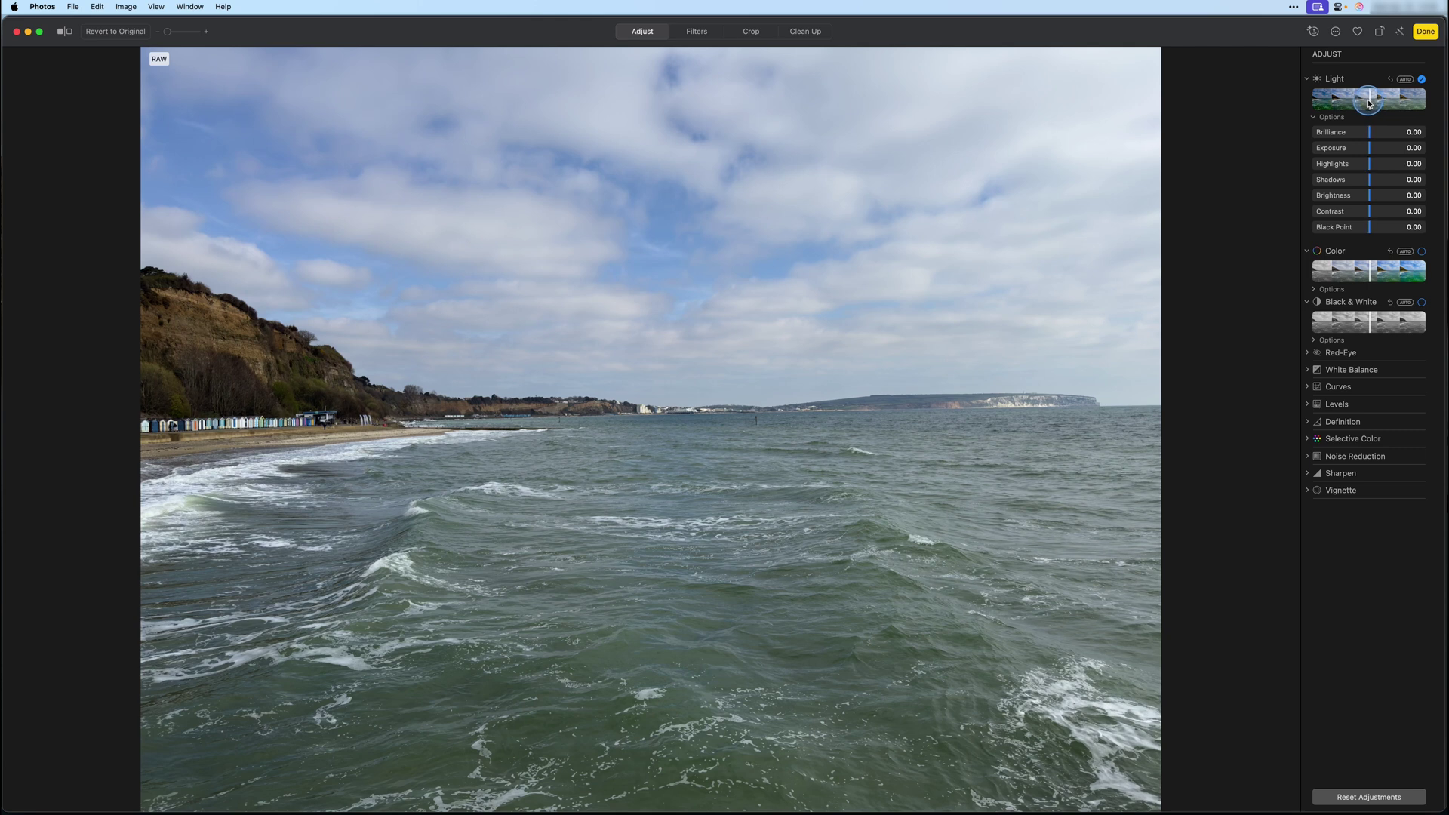
Darken the photo via the Light master slider (Brightness -0.17, Black Point 0.30) and compare with the original
{"action": "left_click_drag", "start_coordinate": [1370, 103], "coordinate": [1361, 103]}
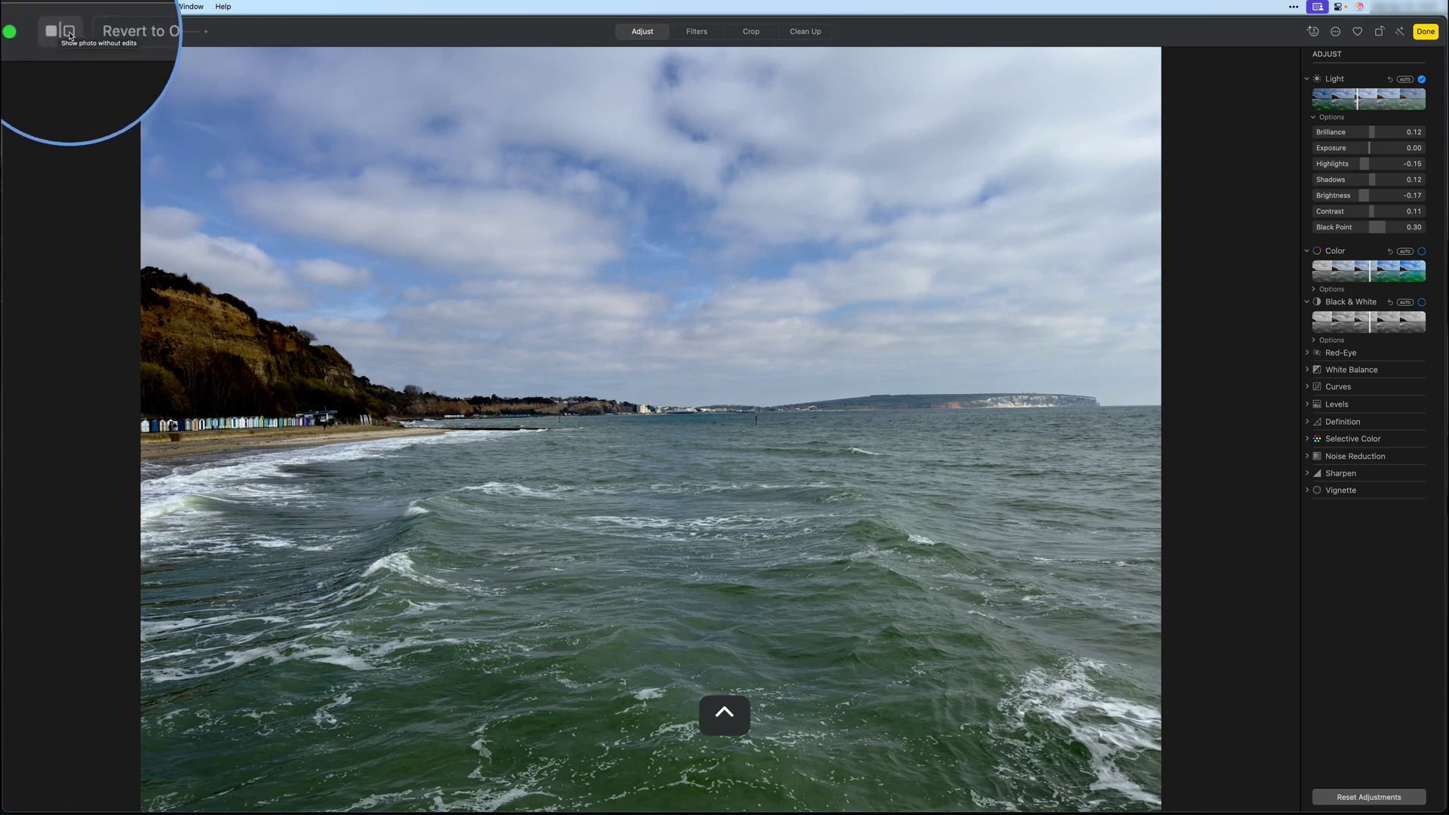
{"action": "left_click", "coordinate": [65, 33]}
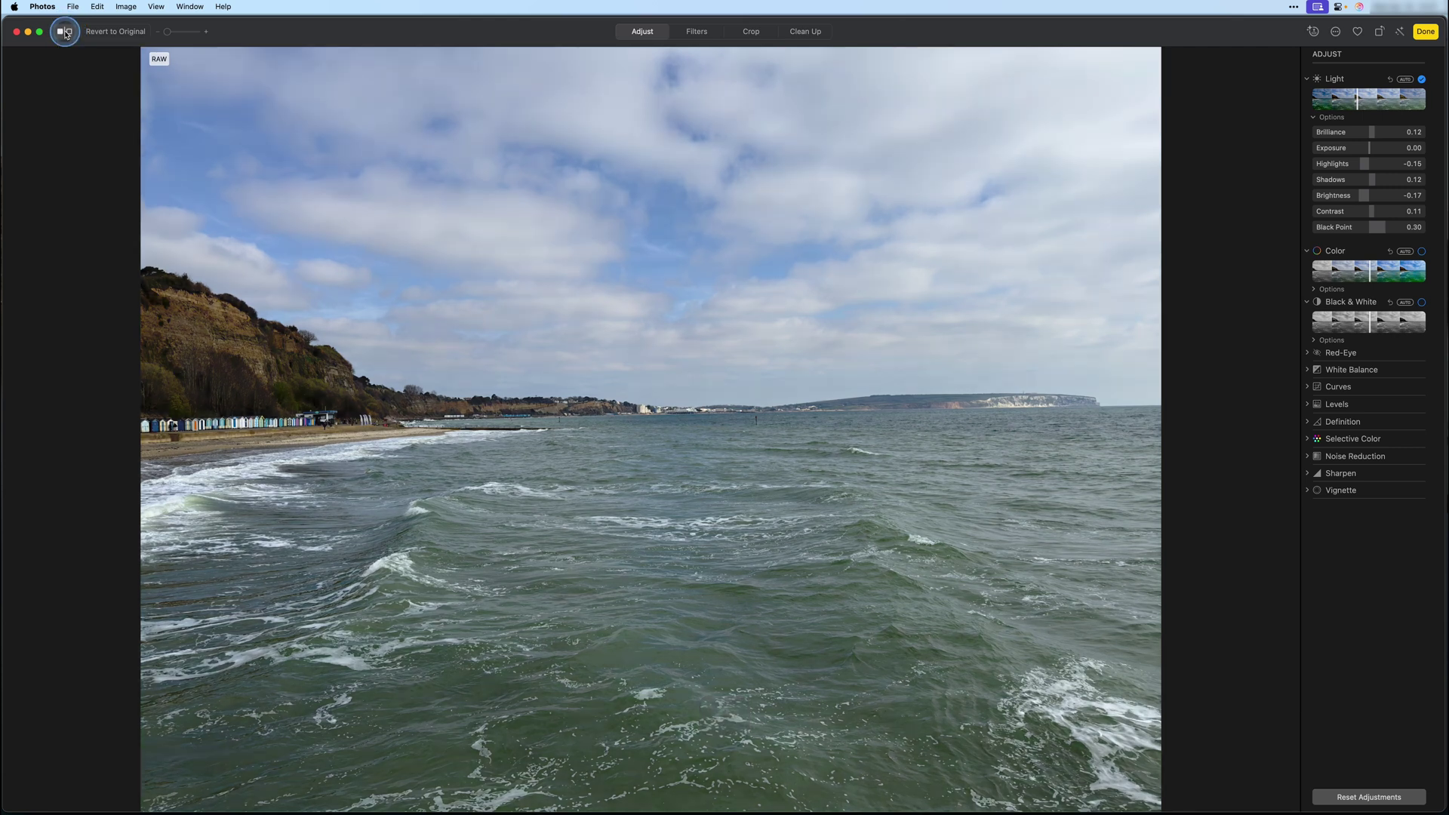
{"action": "left_click", "coordinate": [65, 33]}
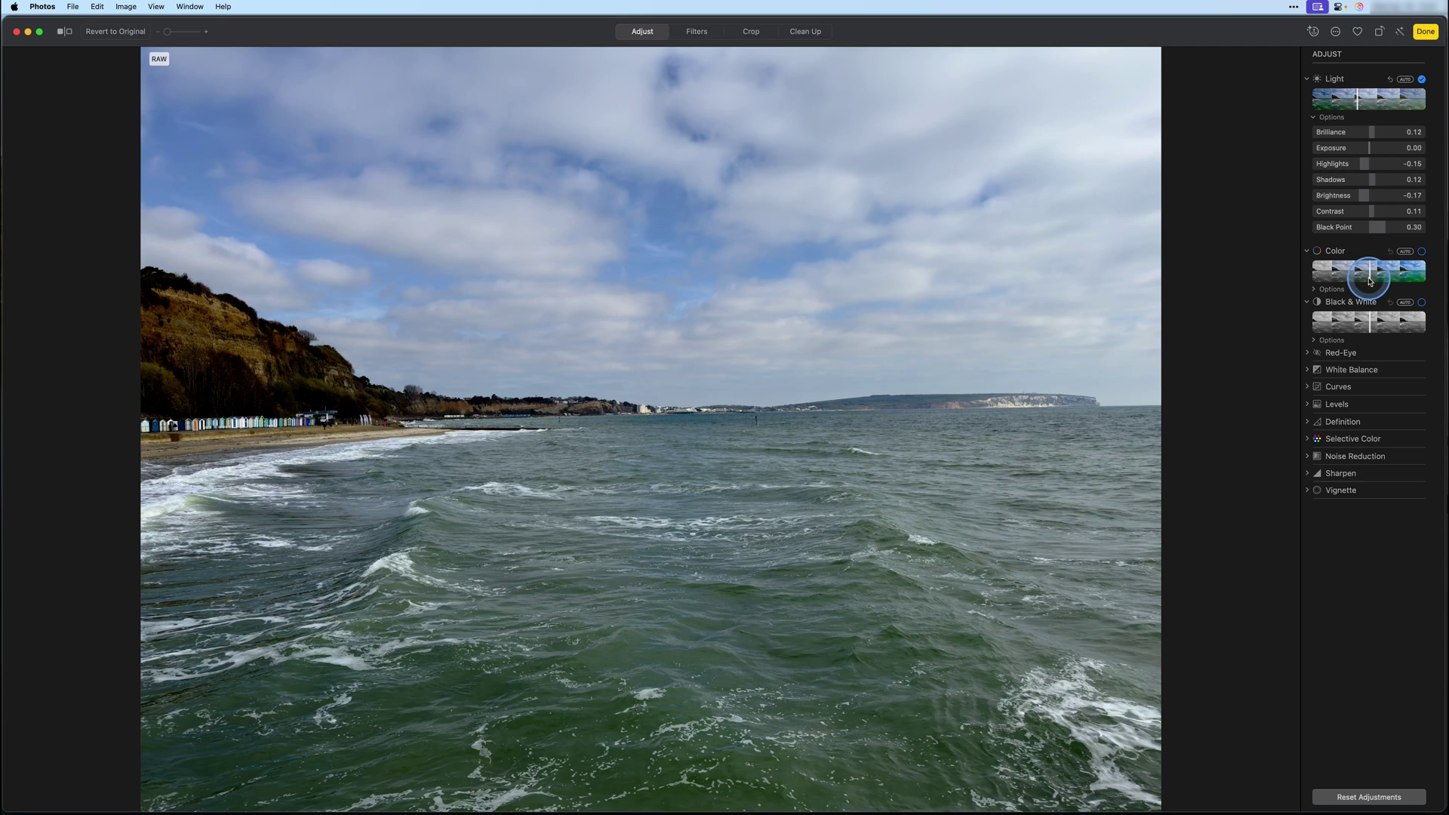
Enable Color at Saturation 0.15 and Vibrance 0.14, comparing on/off, then collapse the Color and Light options
{"action": "left_click", "coordinate": [1370, 280]}
{"action": "left_click_drag", "start_coordinate": [1373, 281], "coordinate": [1383, 282]}
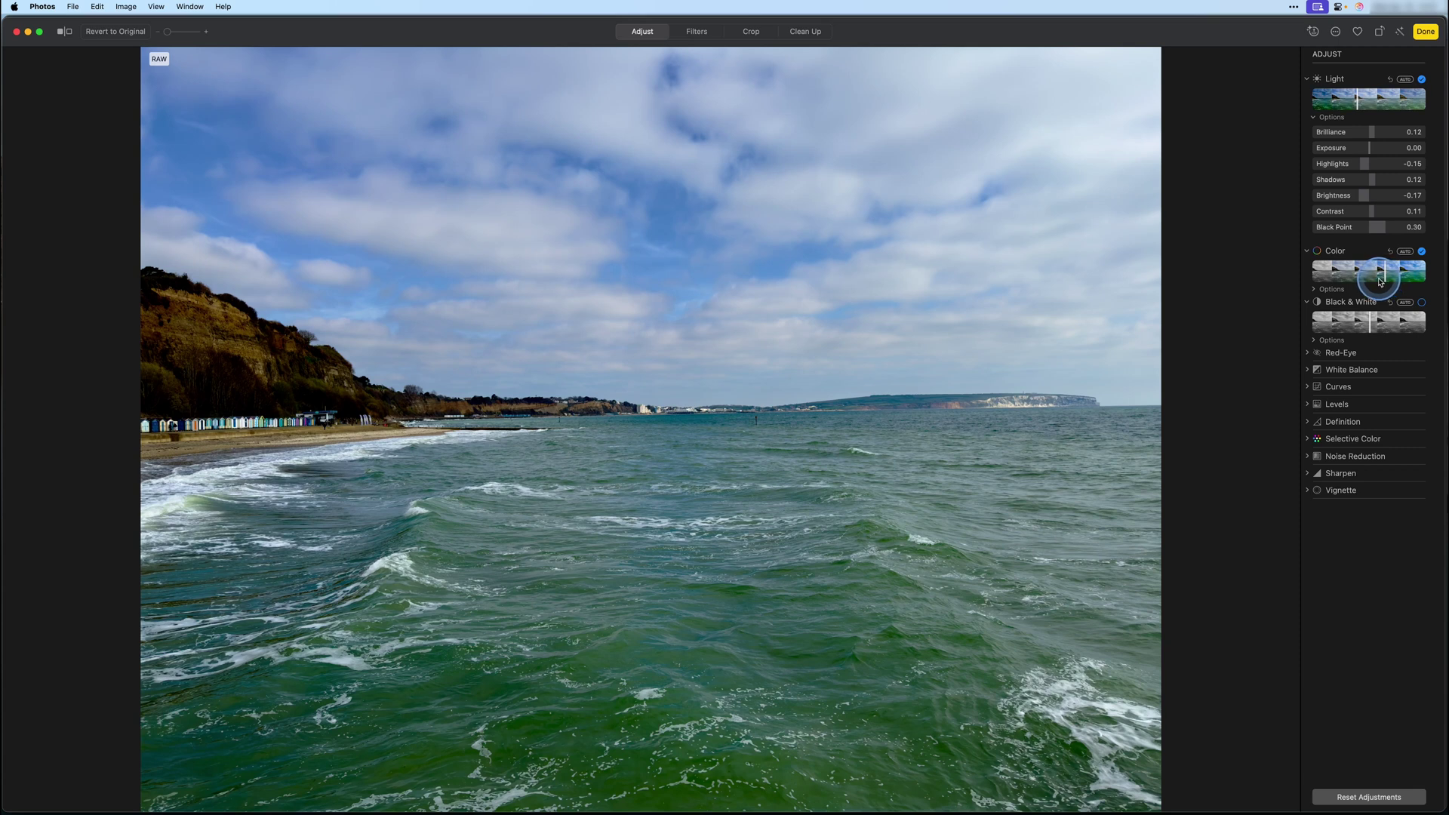
{"action": "left_click", "coordinate": [61, 33]}
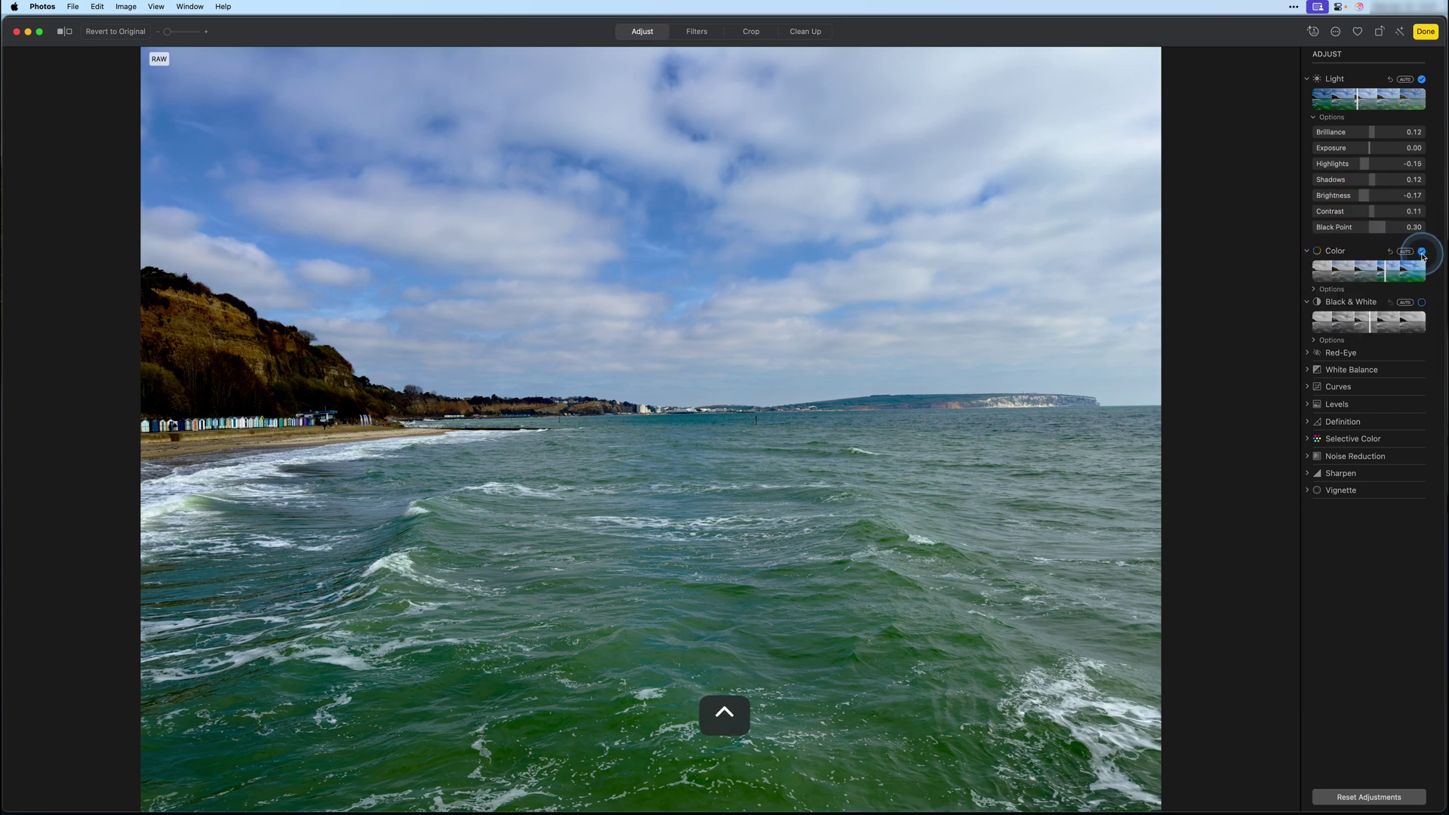
{"action": "left_click", "coordinate": [1422, 253]}
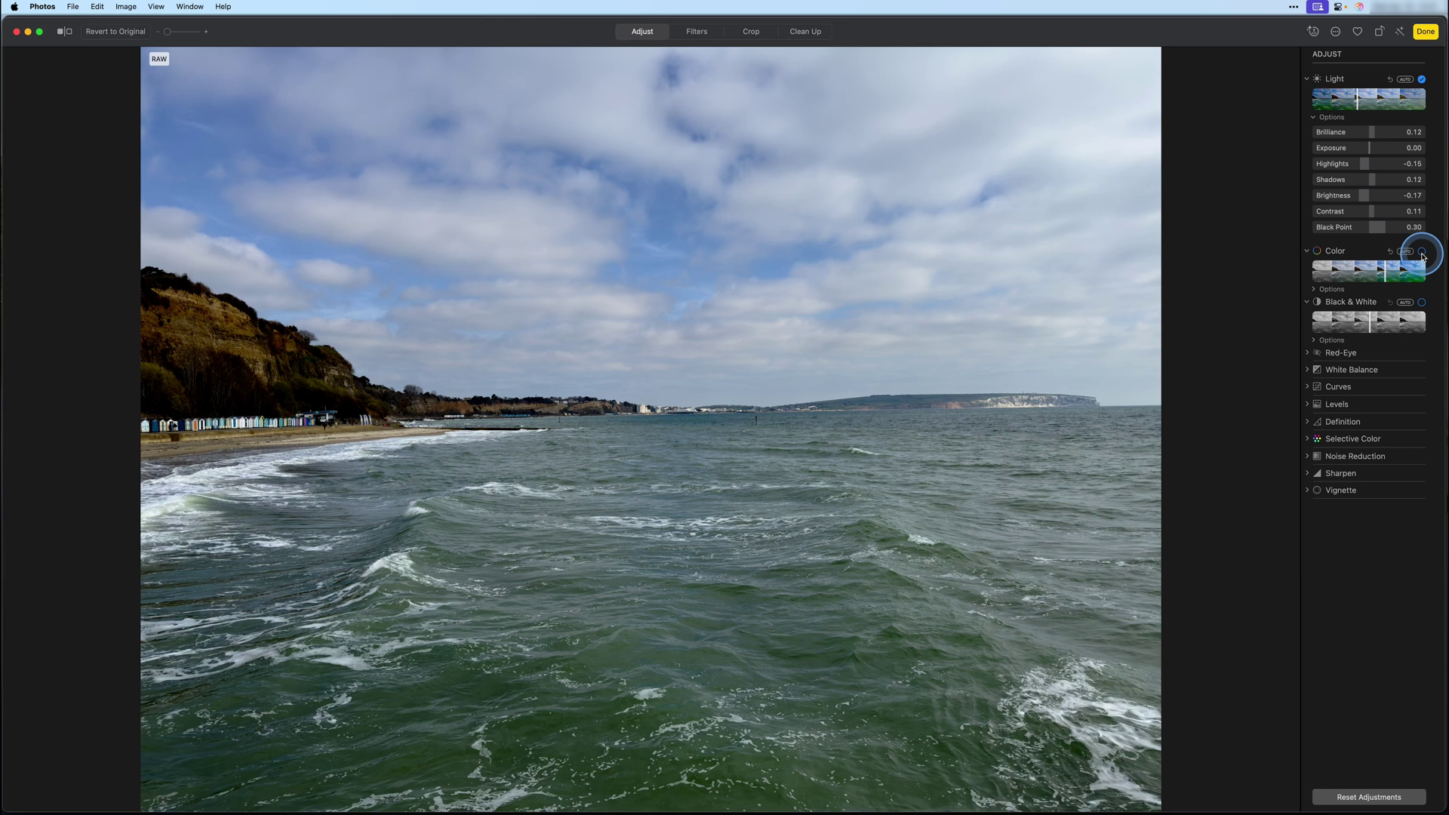
{"action": "left_click", "coordinate": [1422, 253]}
{"action": "left_click", "coordinate": [1422, 252]}
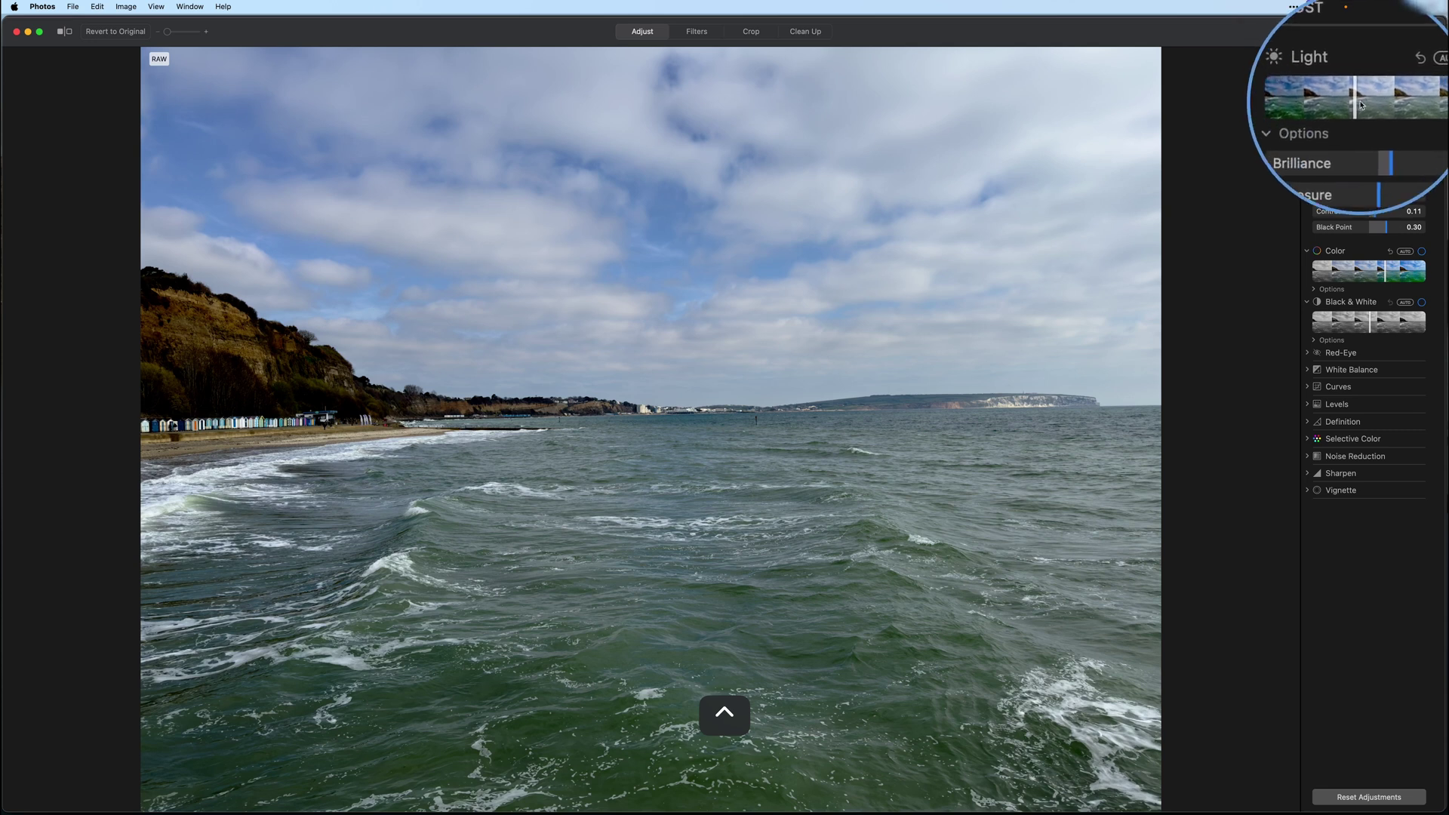
{"action": "left_click", "coordinate": [1422, 252]}
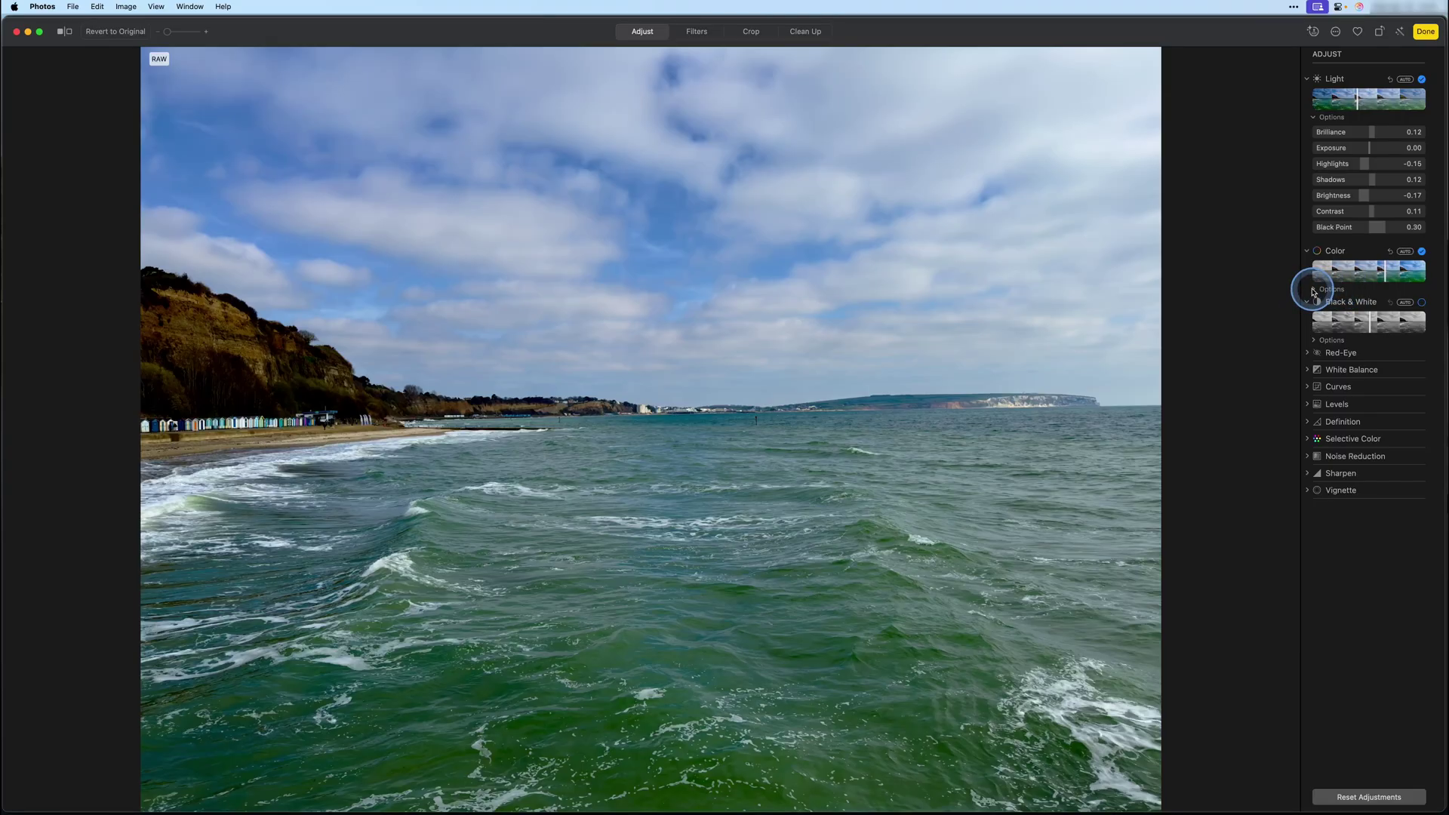
{"action": "left_click", "coordinate": [1313, 289]}
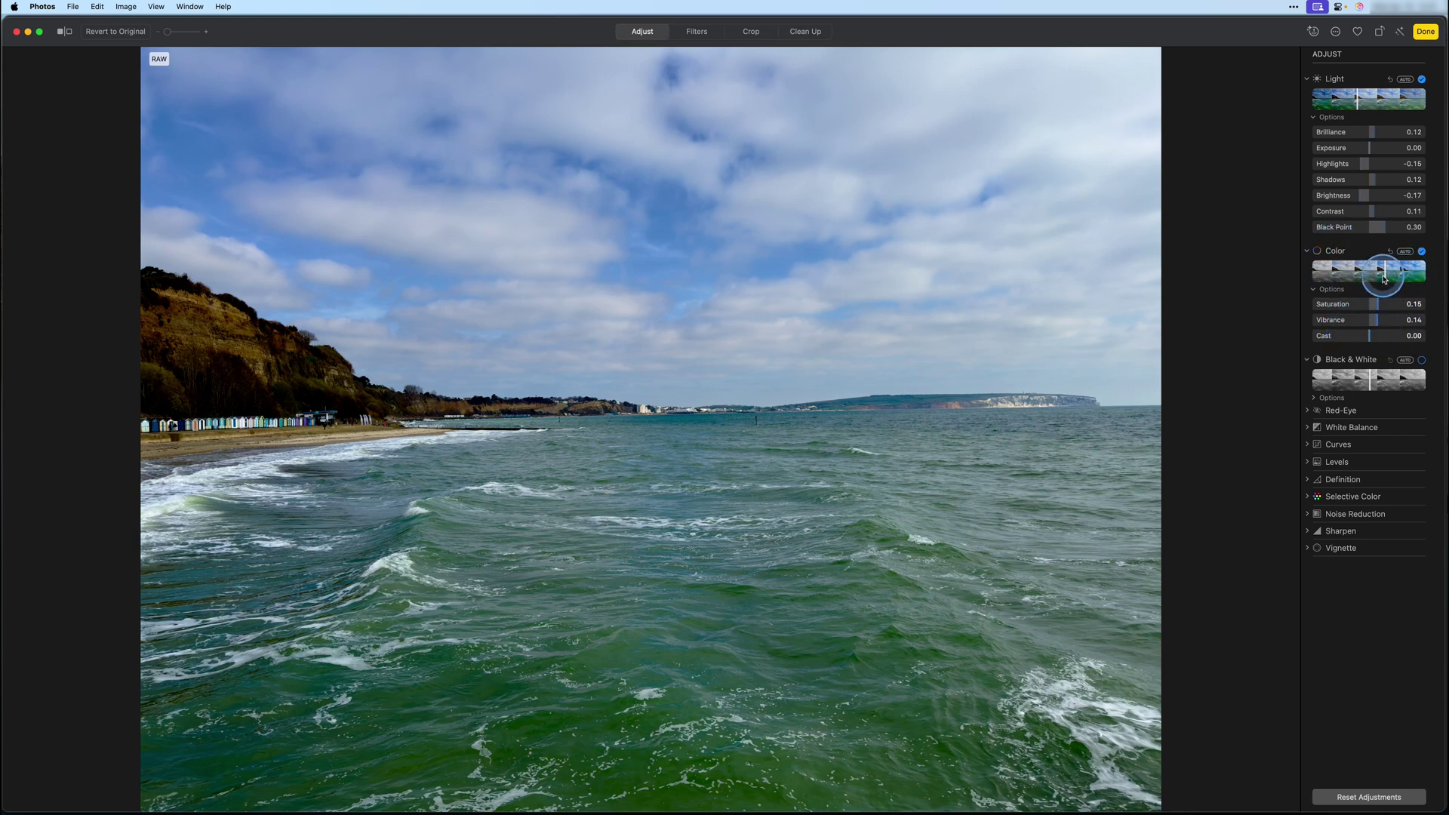
{"action": "left_click", "coordinate": [1315, 291]}
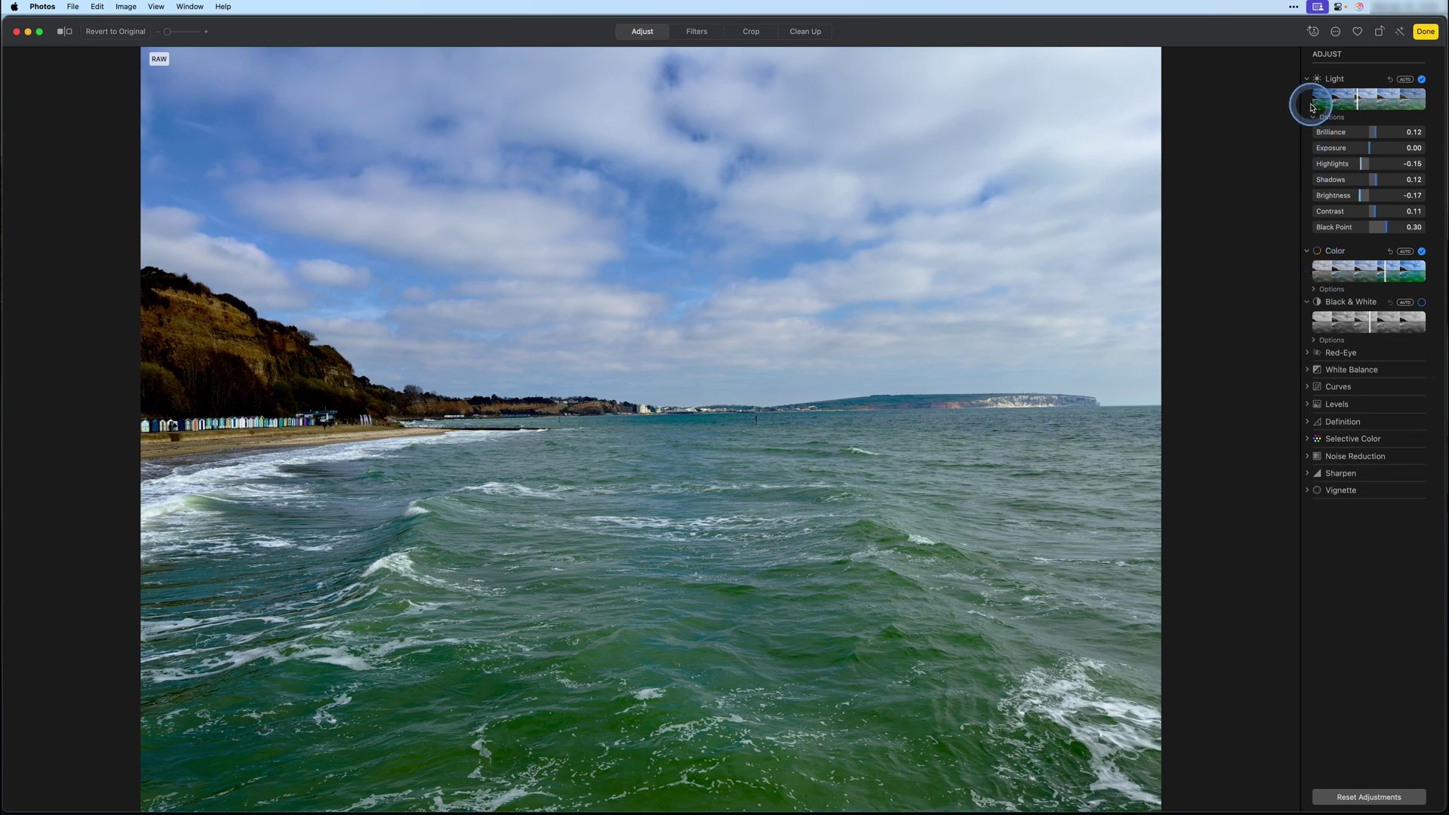
{"action": "left_click", "coordinate": [1316, 118]}
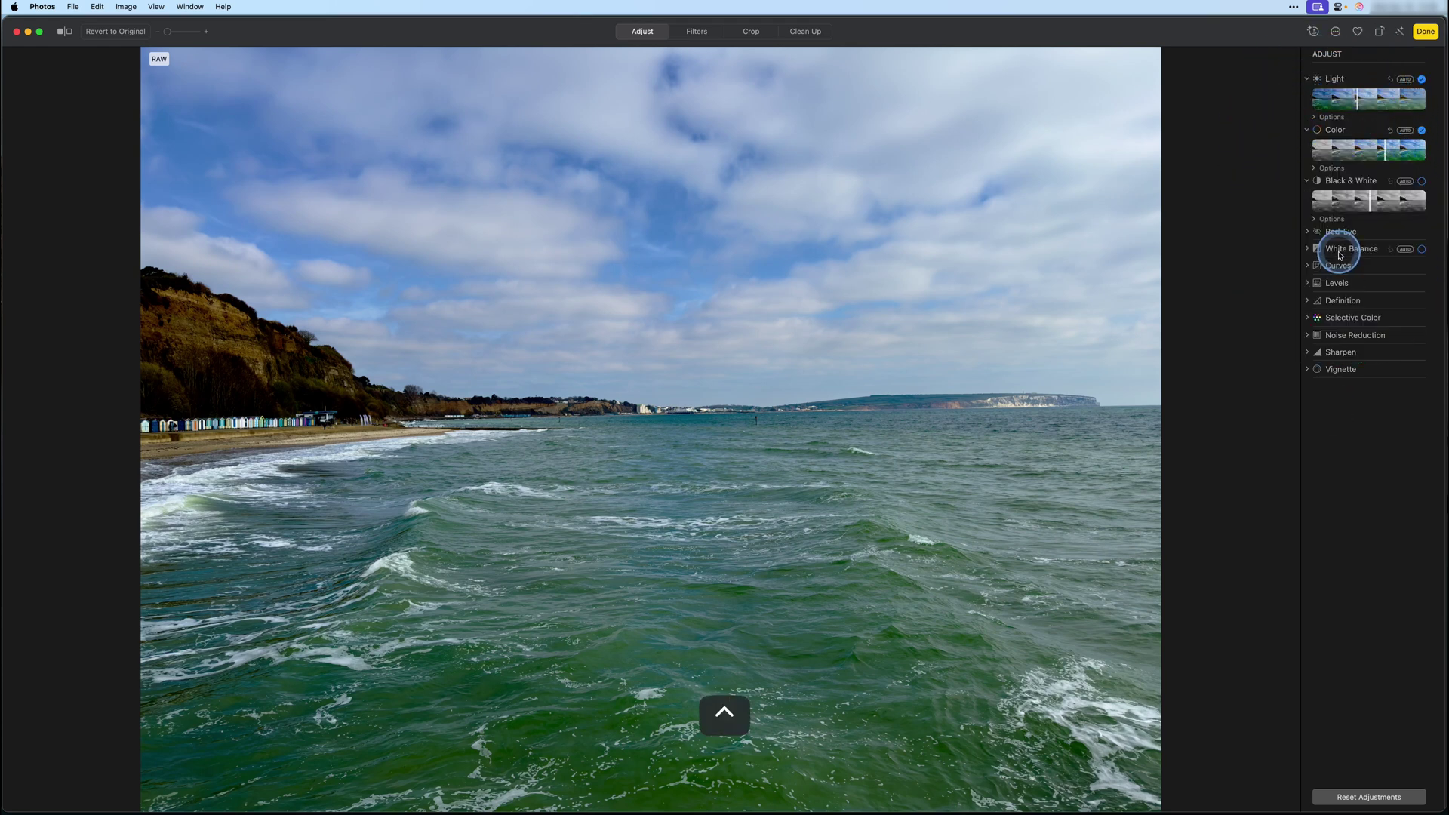
Expand White Balance in Neutral Gray mode, try then cancel the eyedropper, and reopen the mode list
{"action": "left_click", "coordinate": [1307, 250]}
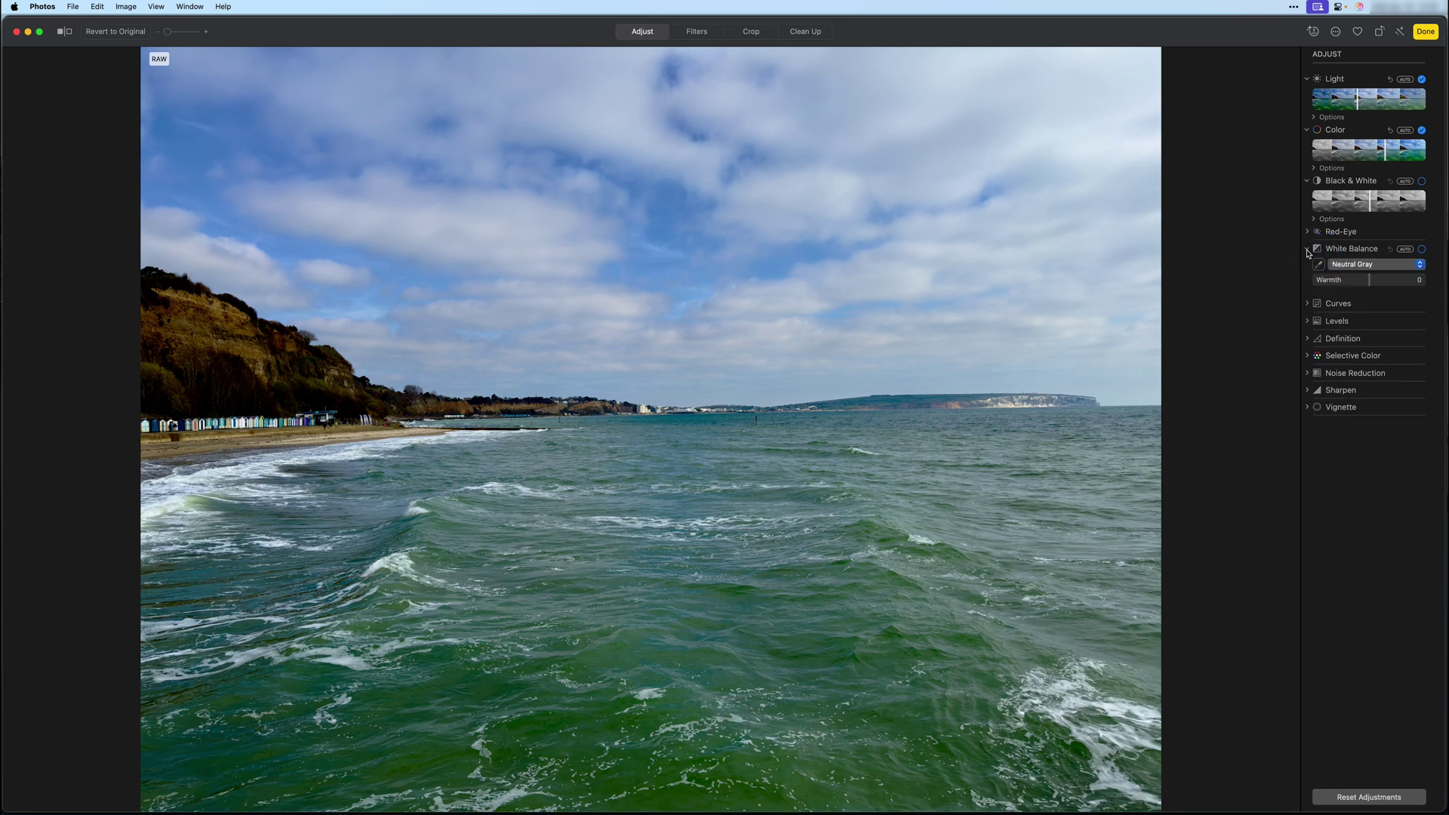
{"action": "left_click", "coordinate": [1395, 264]}
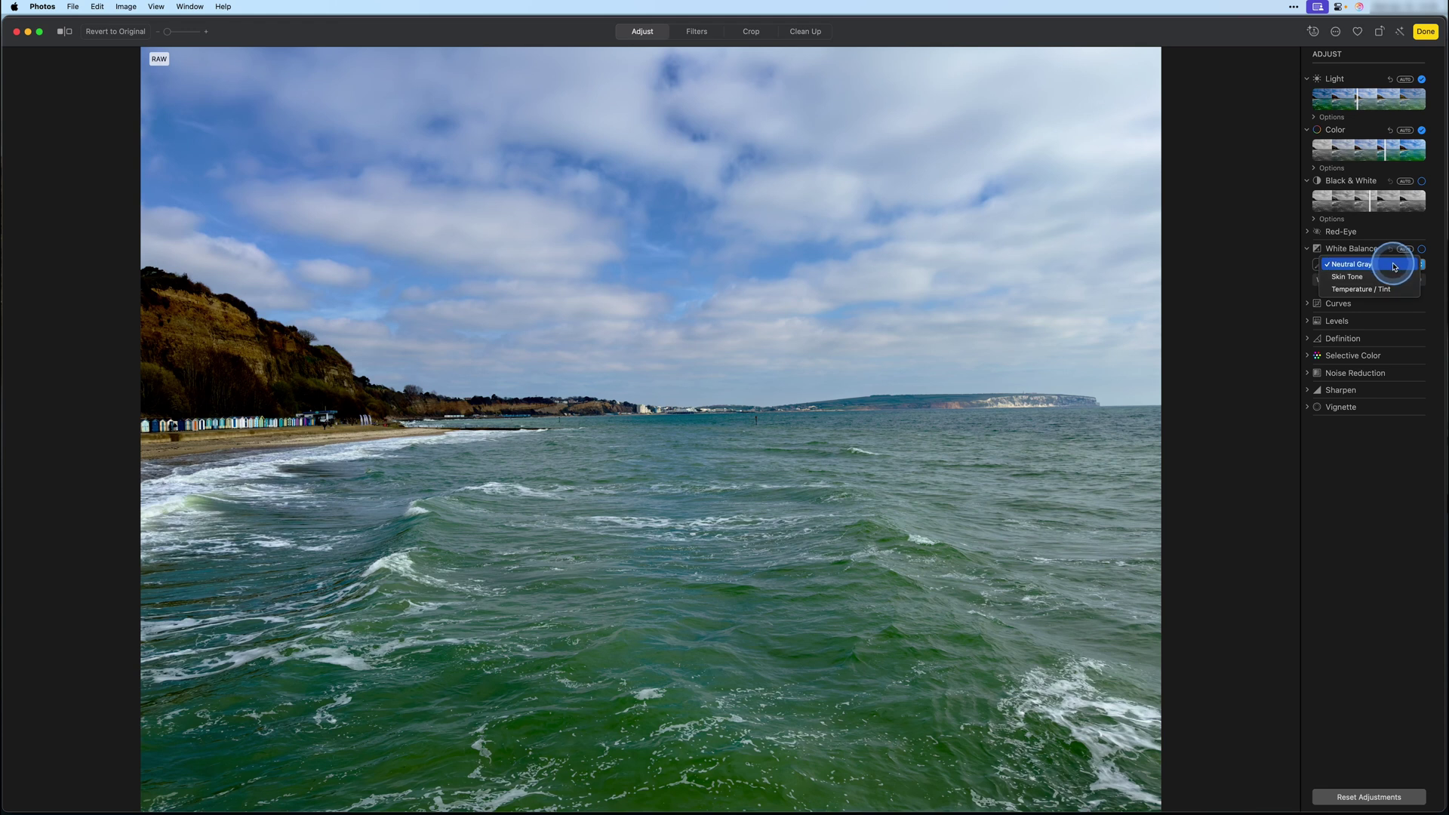
{"action": "left_click", "coordinate": [1395, 265]}
{"action": "left_click", "coordinate": [1320, 265]}
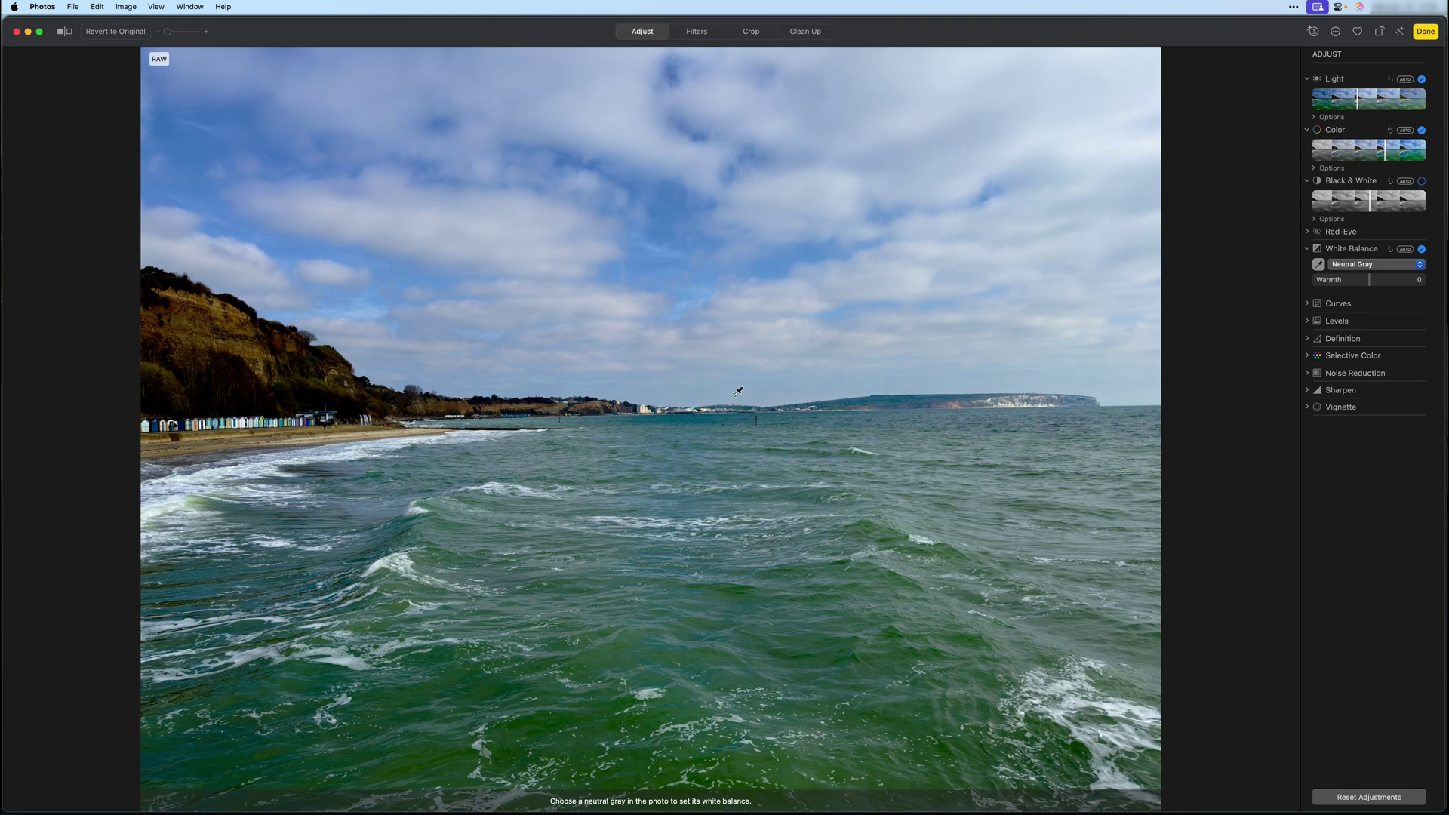
{"action": "left_click", "coordinate": [1318, 265]}
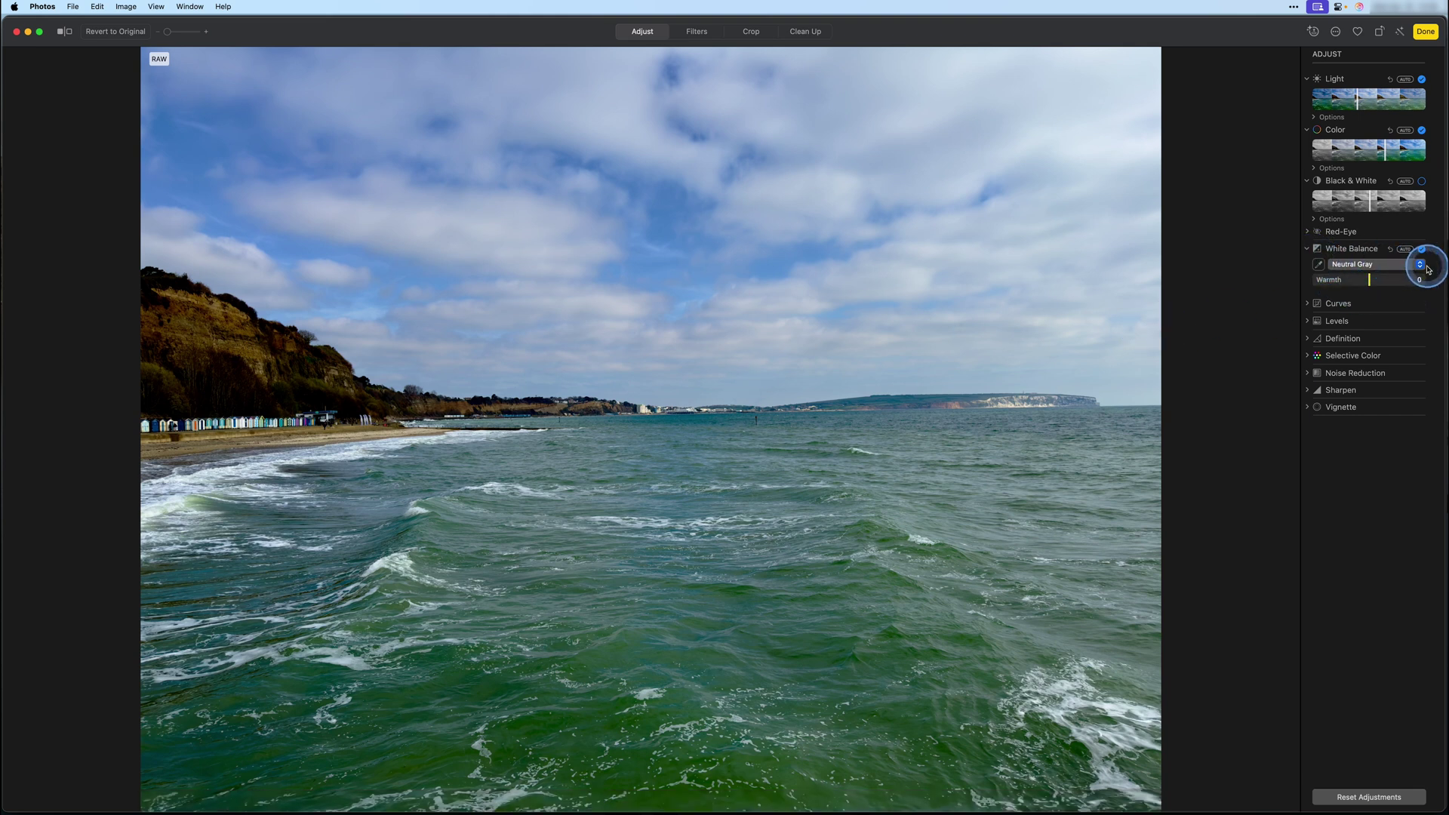
{"action": "left_click", "coordinate": [1374, 266]}
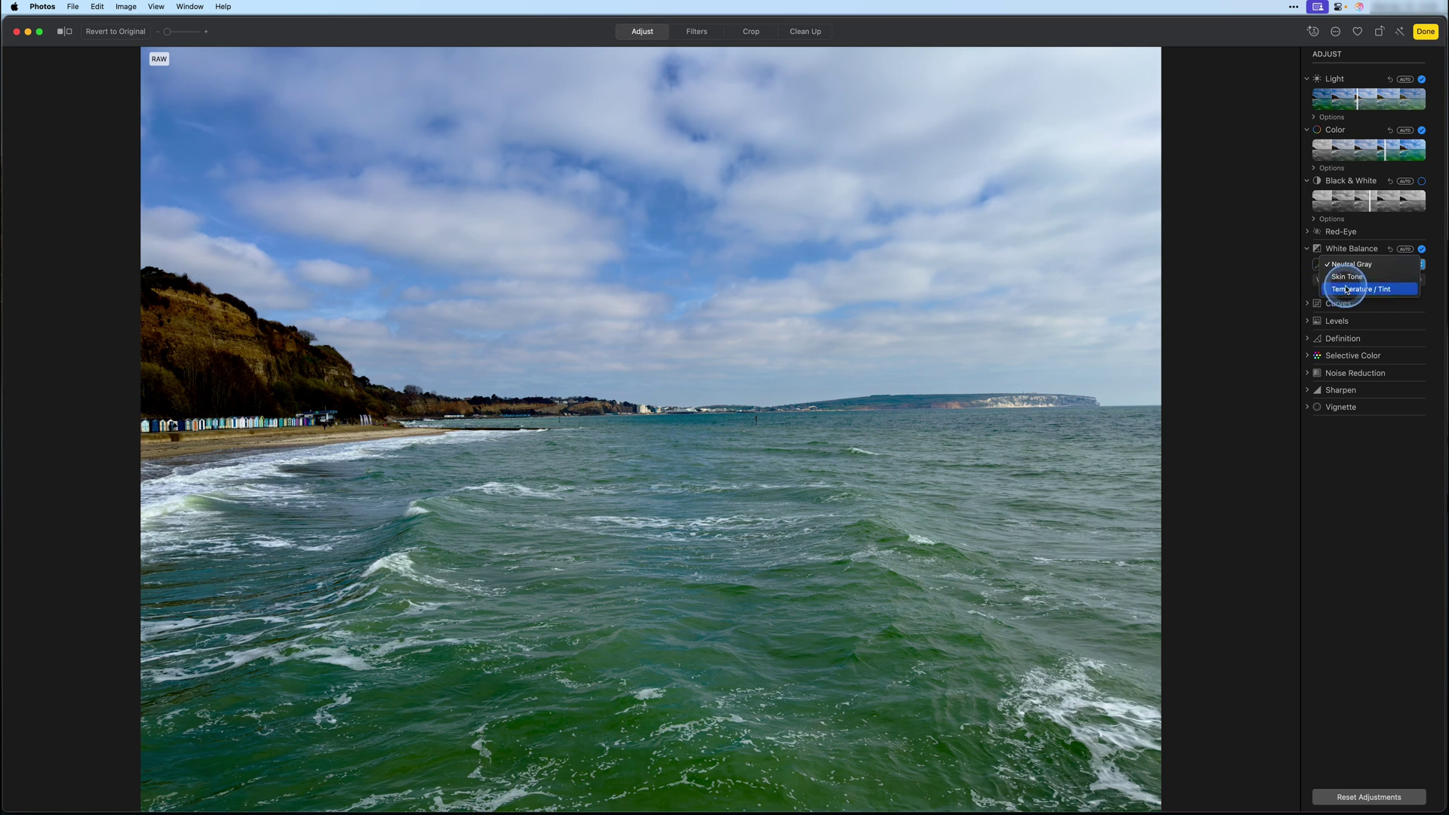
Switch White Balance to Temperature / Tint and warm the photo to 5,611K, Tint 9.37
{"action": "left_click", "coordinate": [1394, 291]}
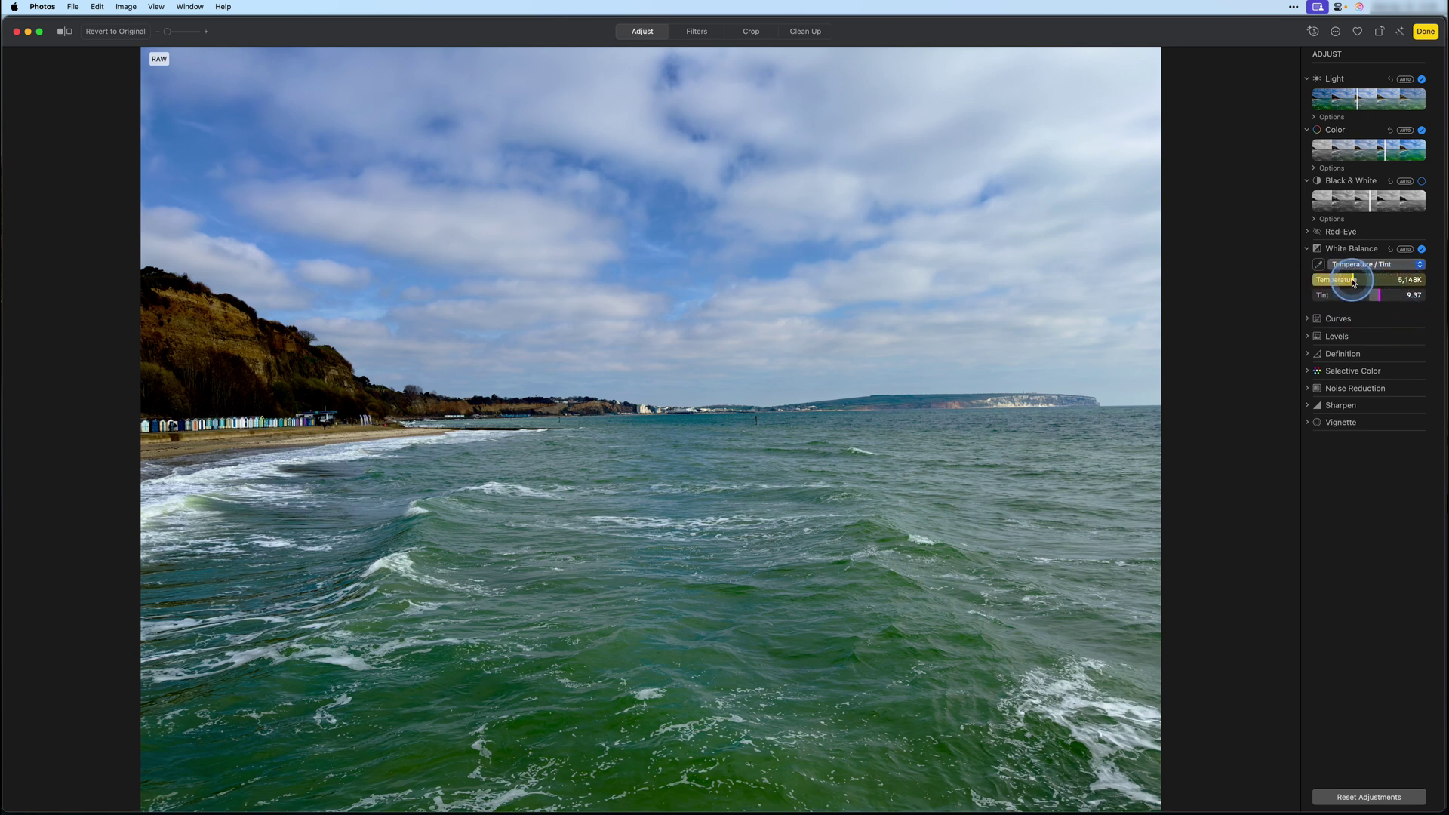
{"action": "mouse_move", "coordinate": [1353, 282]}
{"action": "left_mouse_down"}
{"action": "mouse_move", "coordinate": [1419, 286]}
{"action": "mouse_move", "coordinate": [1258, 279]}
{"action": "mouse_move", "coordinate": [1340, 279]}
{"action": "left_mouse_up"}
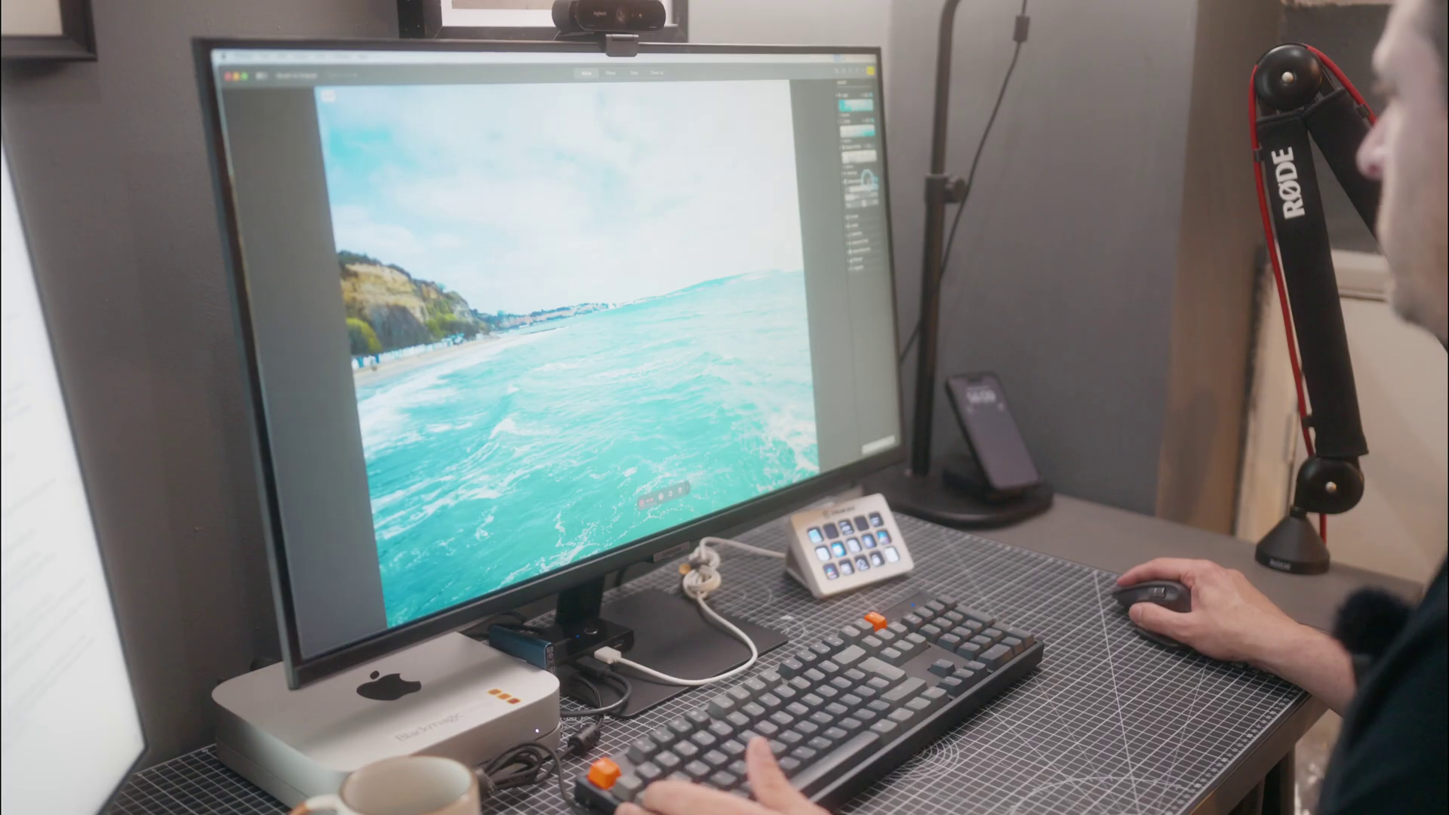
{"action": "left_click", "coordinate": [1374, 264]}
{"action": "left_click", "coordinate": [1351, 239]}
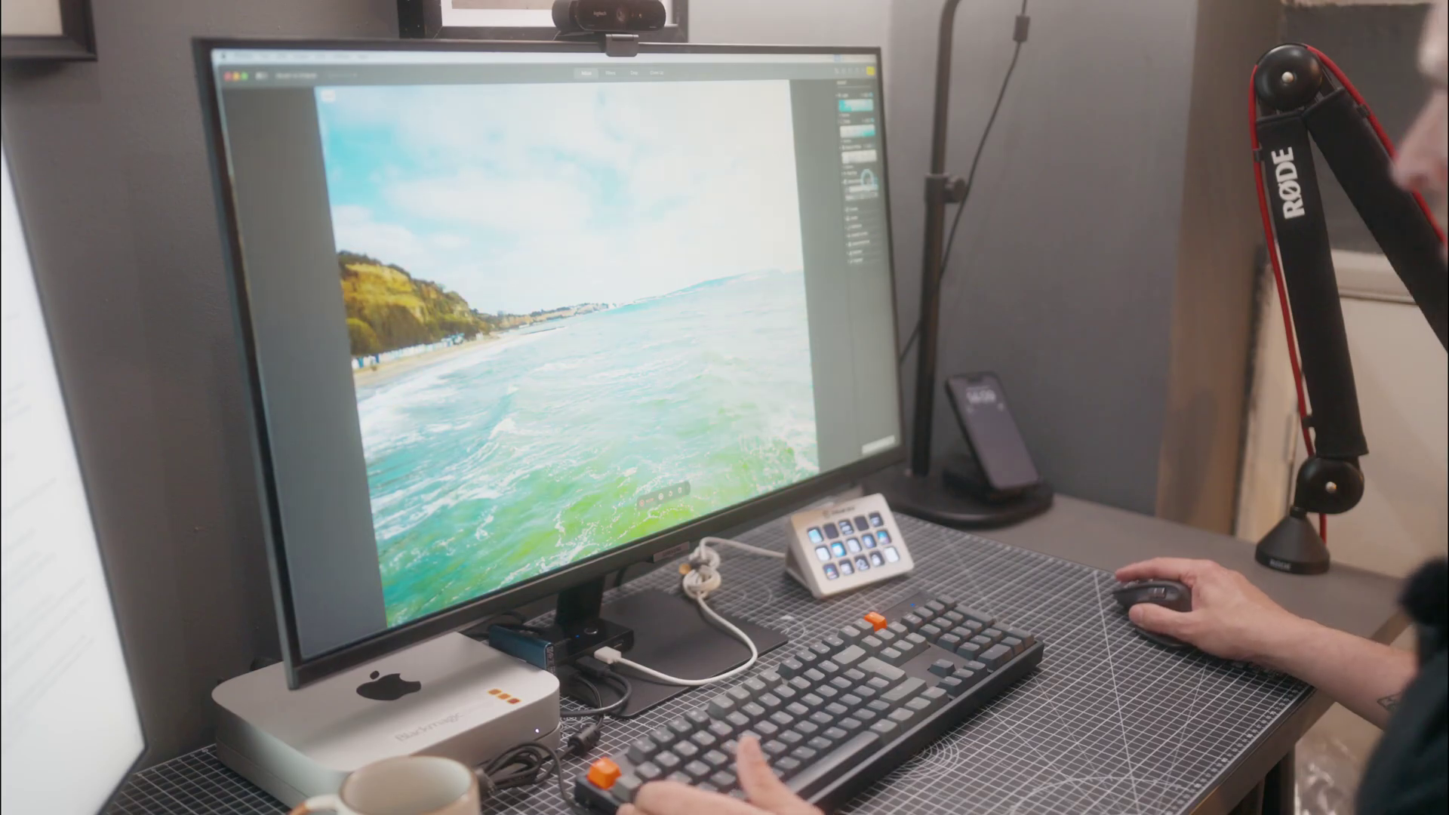
{"action": "left_click", "coordinate": [1366, 264]}
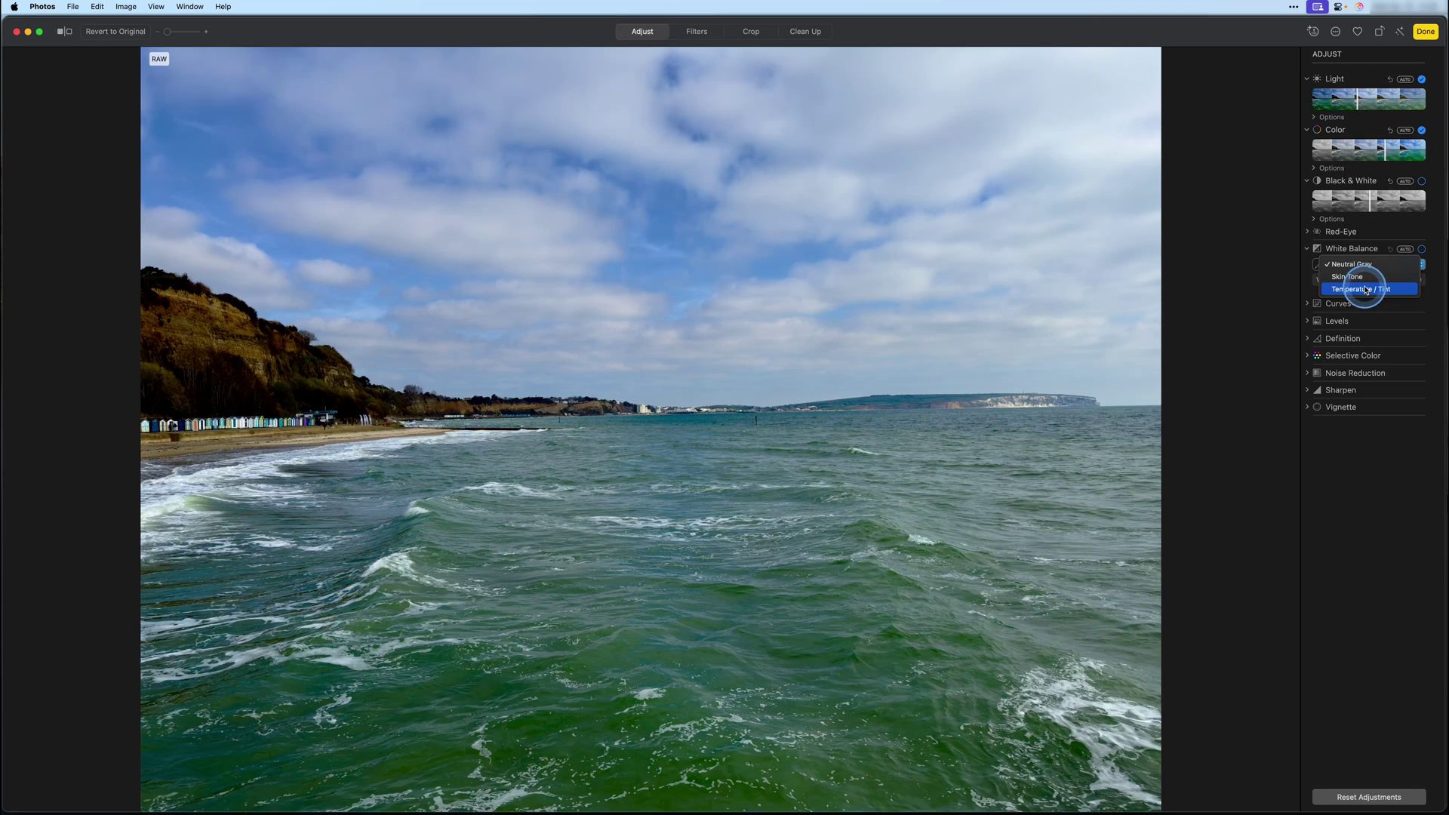
{"action": "left_click", "coordinate": [1366, 289]}
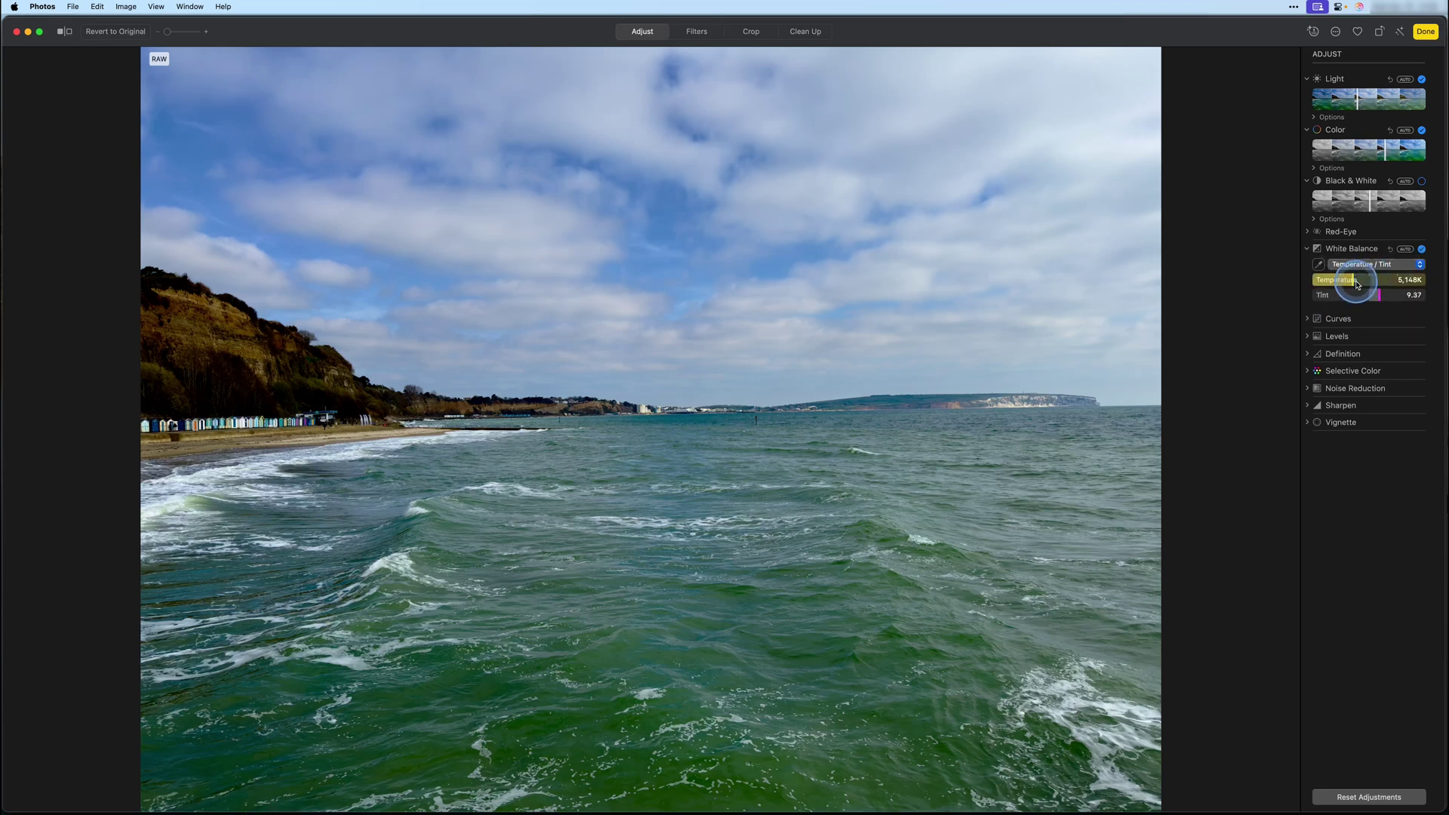
{"action": "left_click", "coordinate": [1357, 283]}
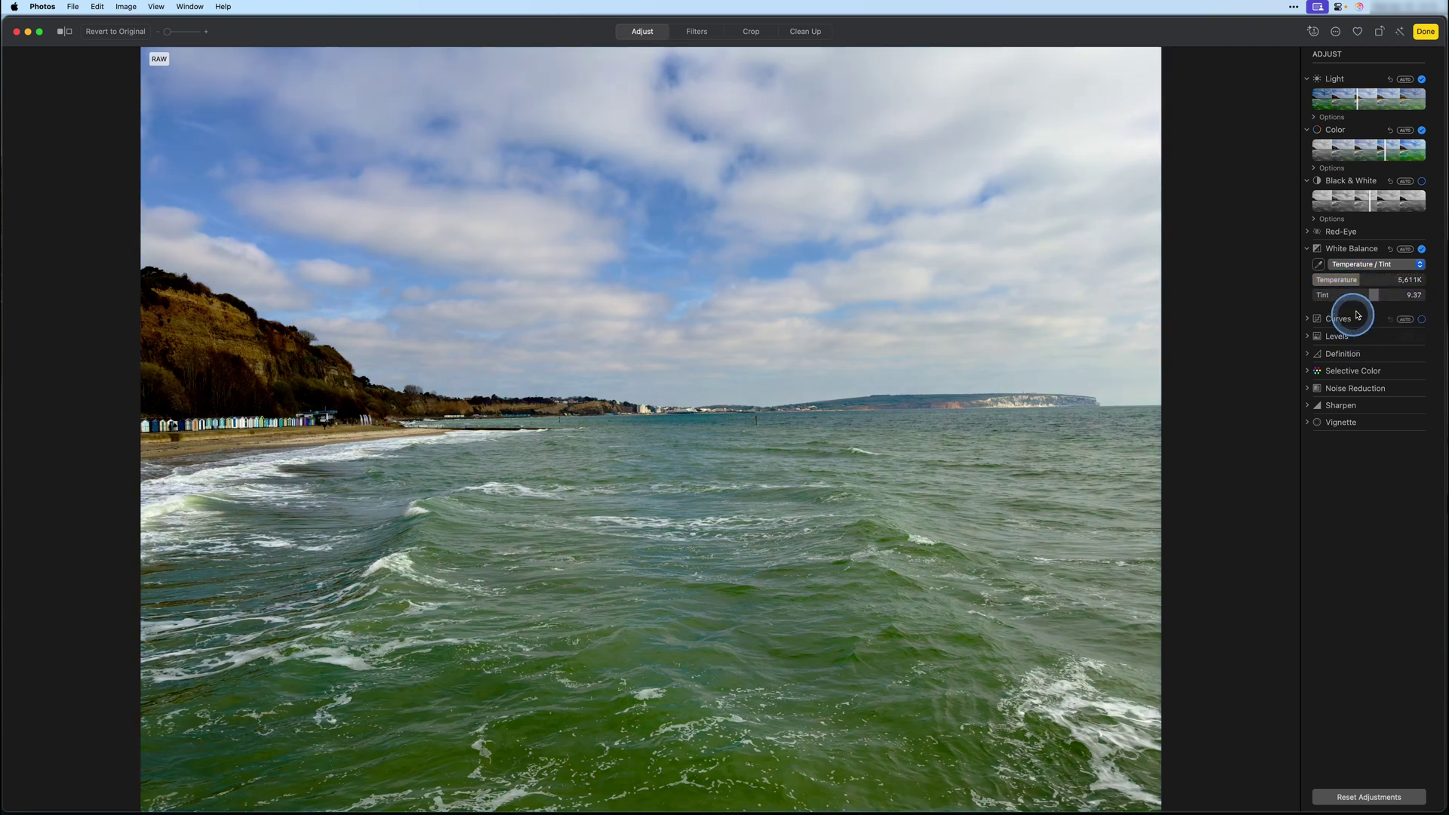
Toggle White Balance off and on to compare, leaving the correction applied
{"action": "left_click", "coordinate": [1422, 250]}
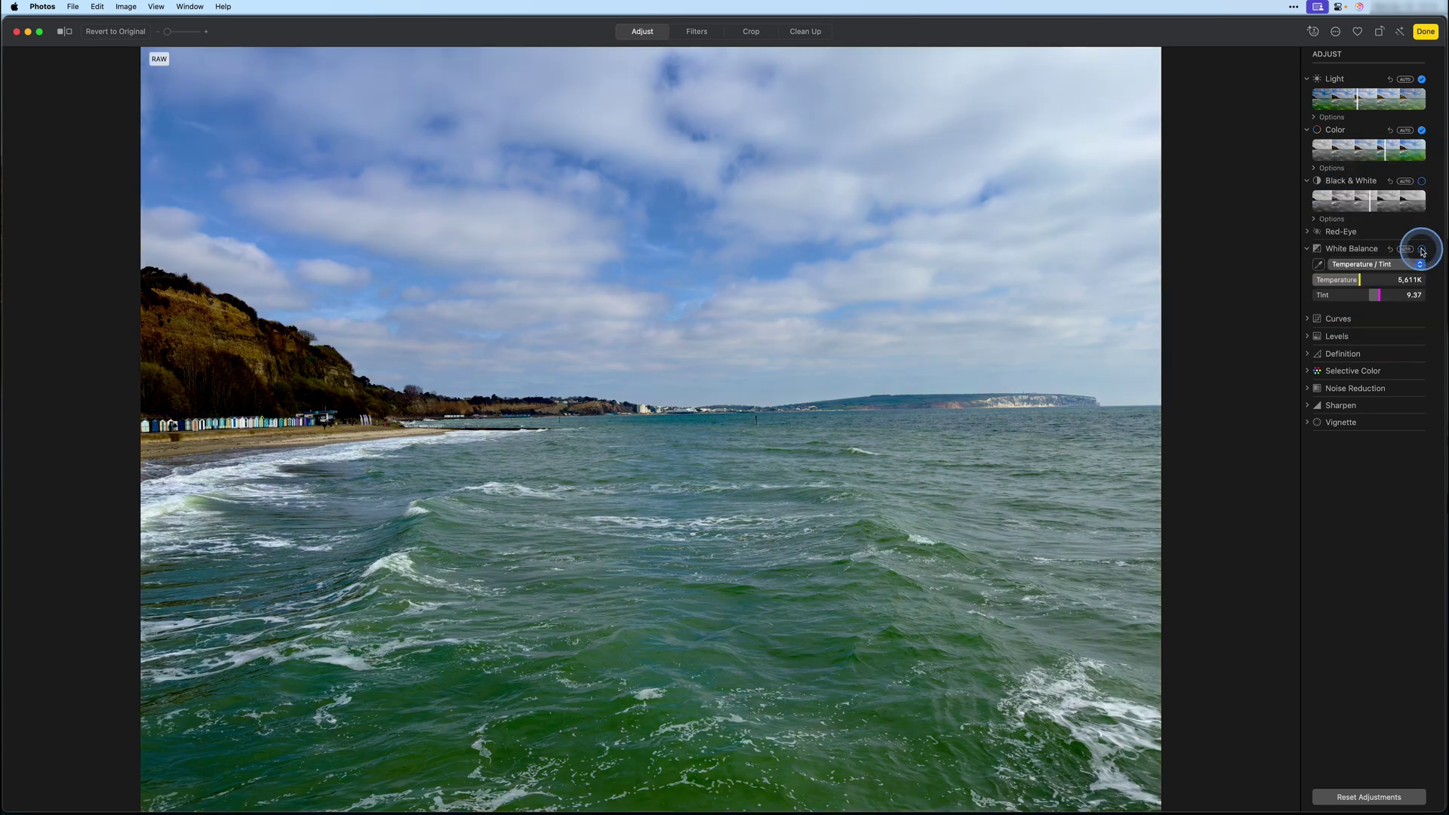
{"action": "left_click", "coordinate": [1422, 250]}
{"action": "left_click", "coordinate": [1422, 250]}
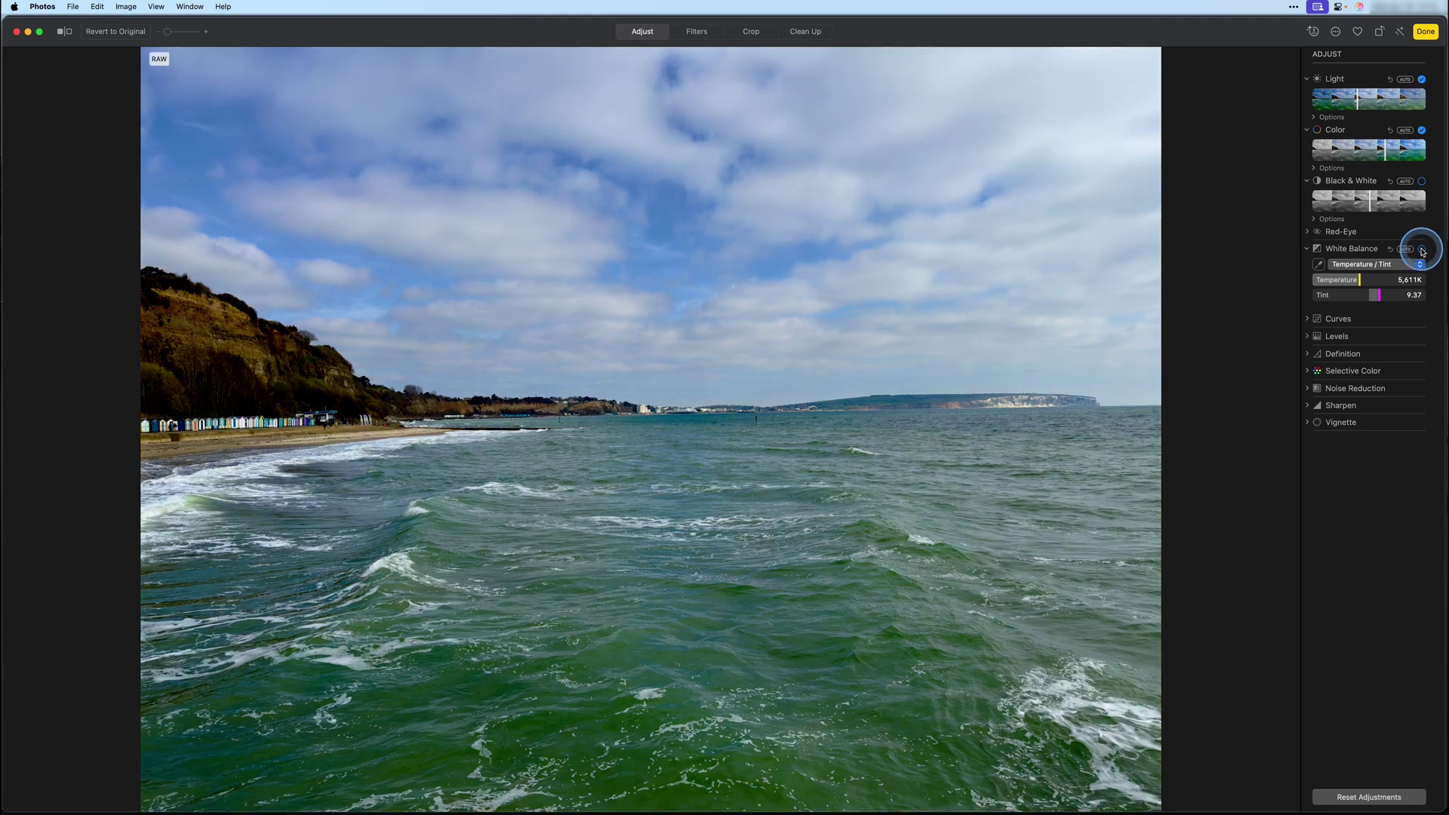
{"action": "left_click", "coordinate": [1422, 250]}
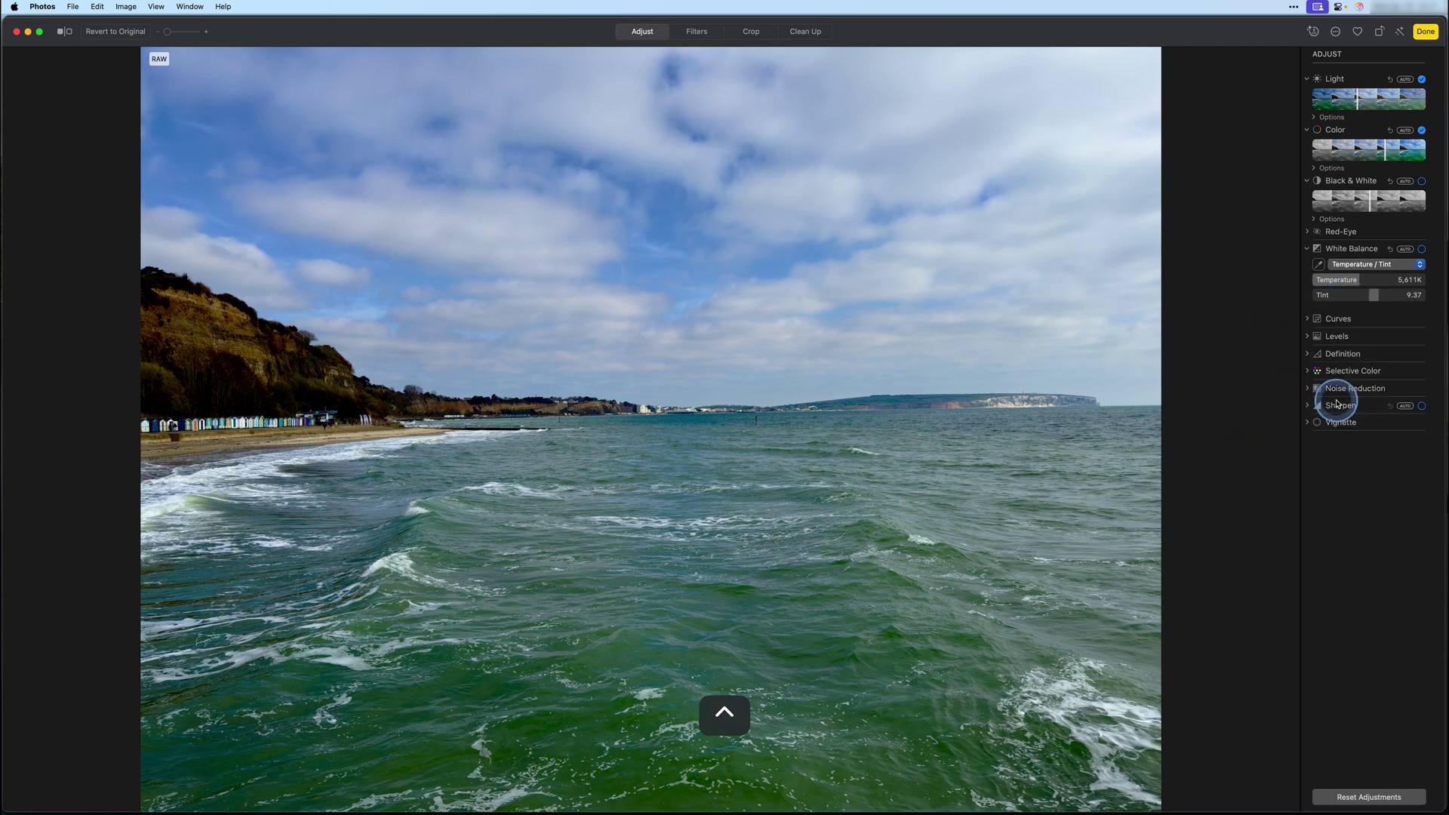
Set Noise Reduction to Luminance Noise 0.10 with Color Noise and Detail at 0.00
{"action": "left_click", "coordinate": [1309, 391]}
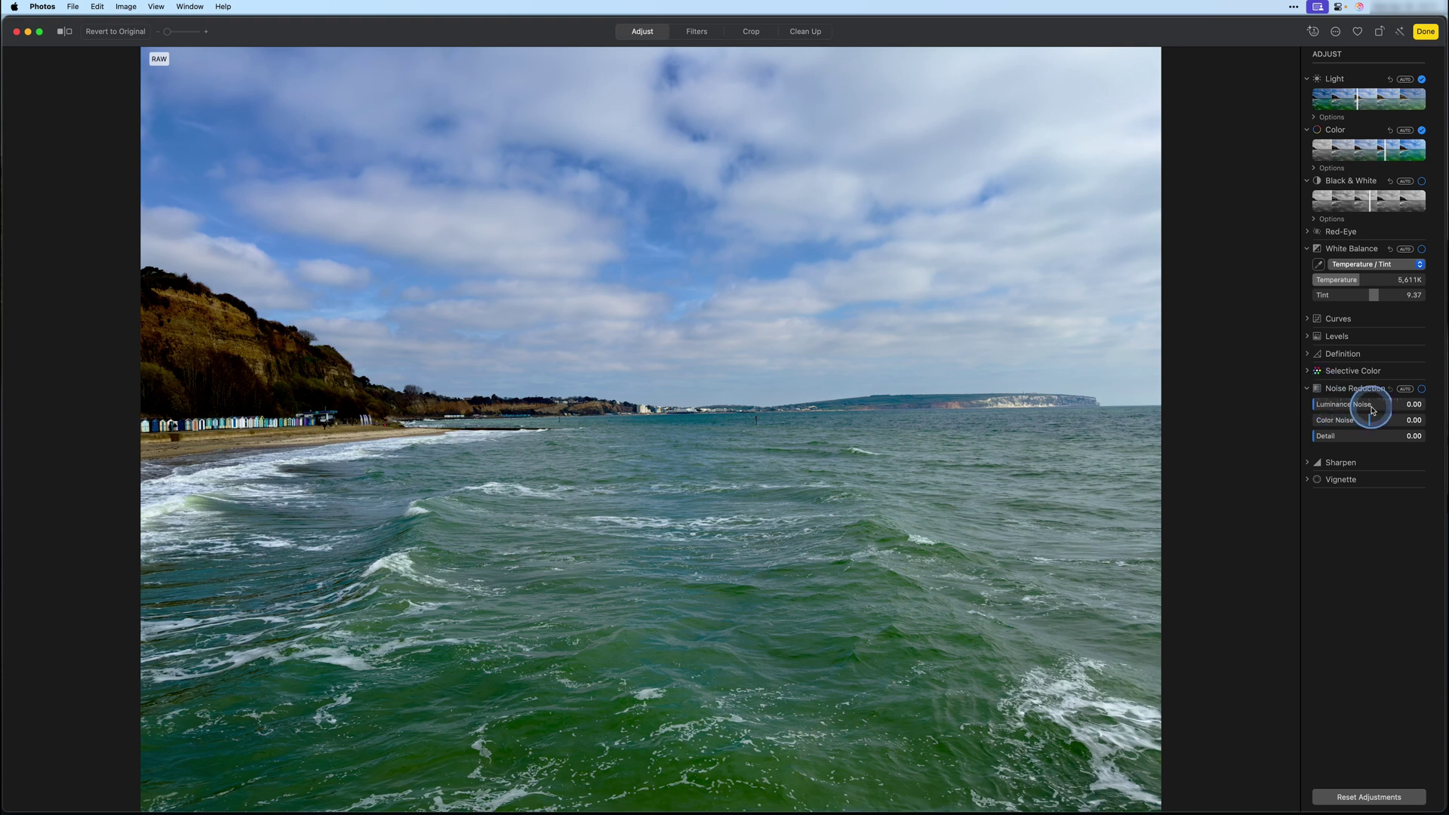
{"action": "left_click", "coordinate": [1318, 408]}
{"action": "left_click_drag", "start_coordinate": [1320, 409], "coordinate": [1329, 410]}
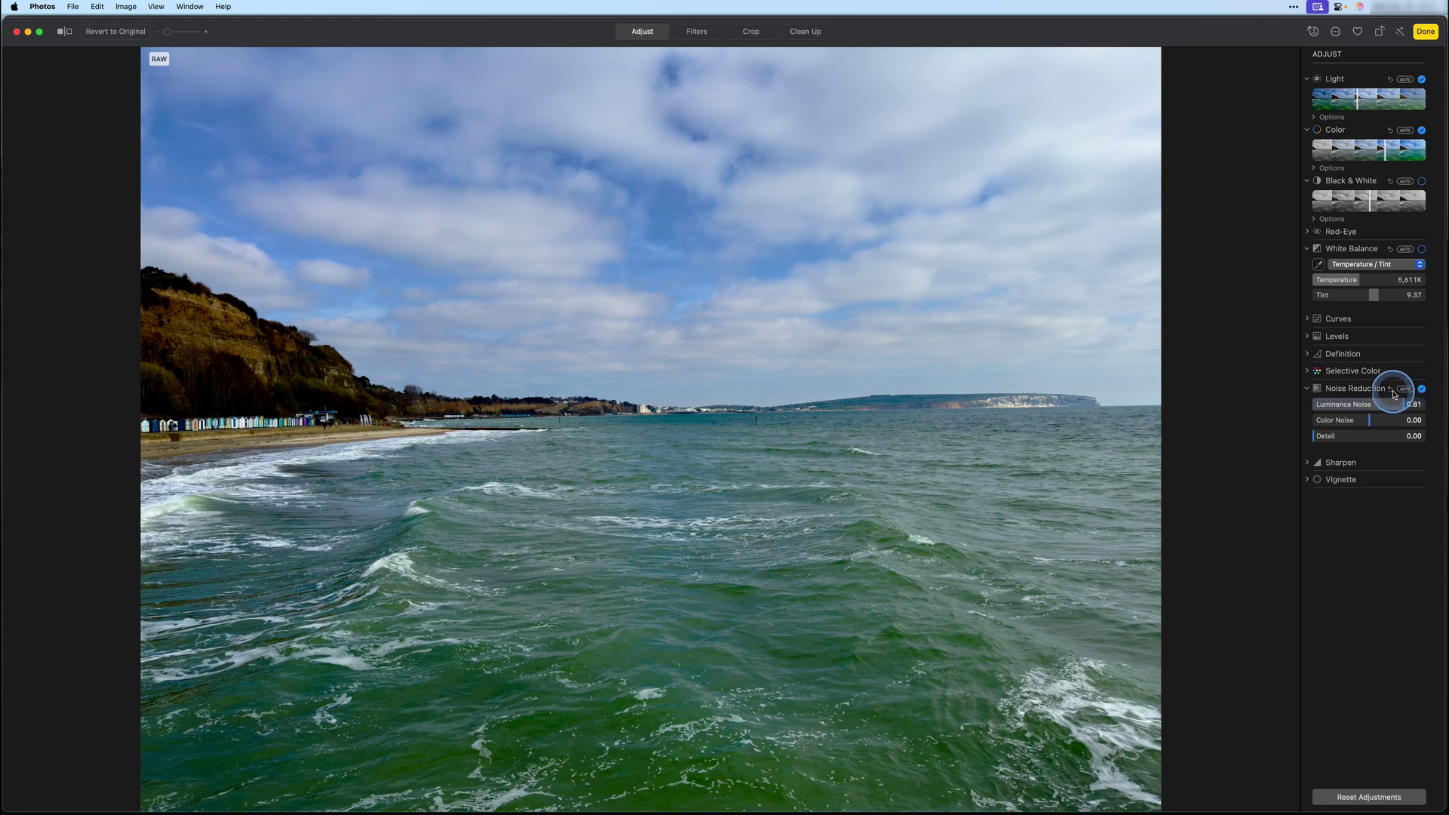
{"action": "left_click", "coordinate": [1390, 390]}
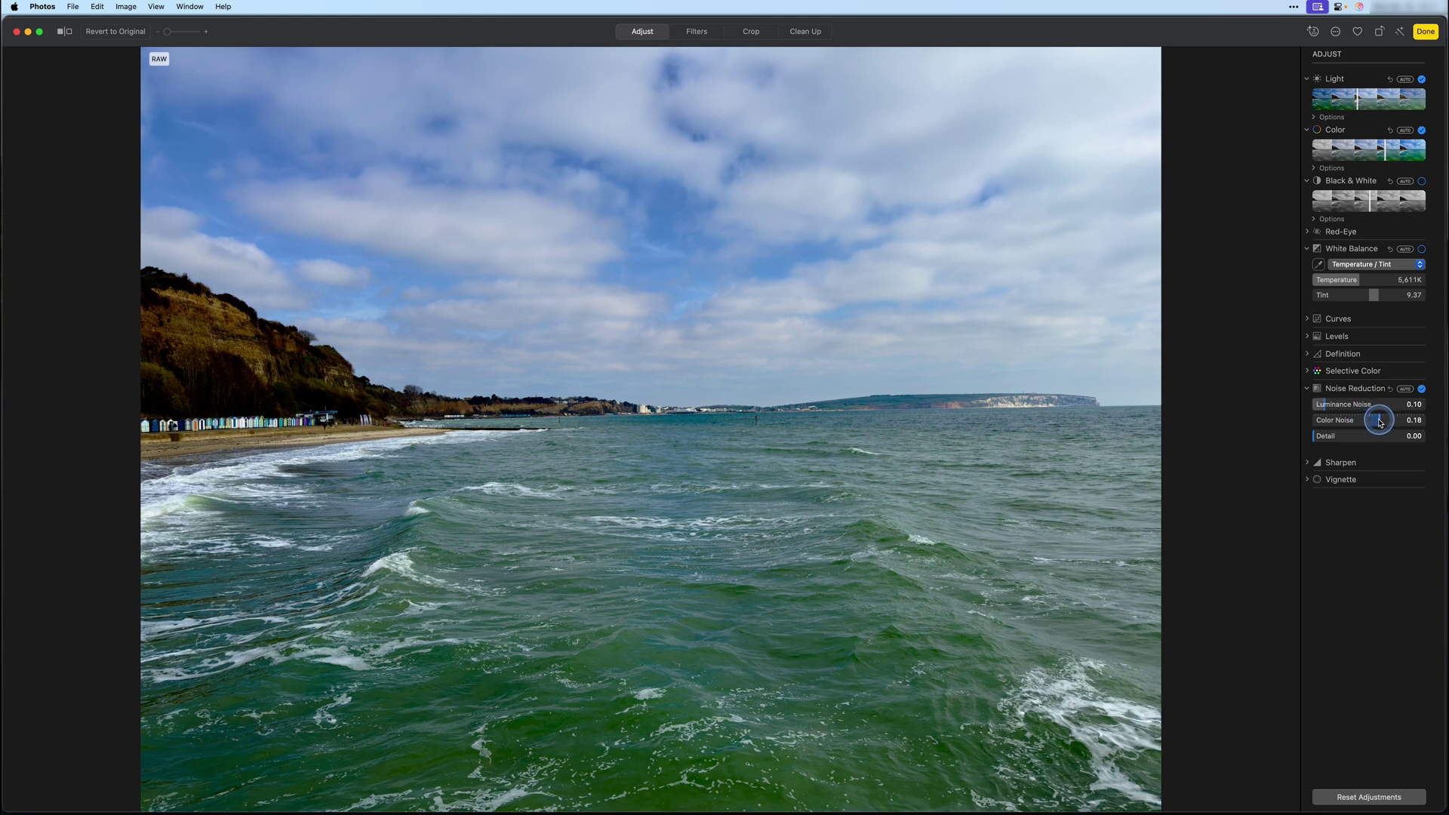
{"action": "mouse_move", "coordinate": [1418, 424]}
{"action": "left_mouse_down"}
{"action": "mouse_move", "coordinate": [1311, 418]}
{"action": "mouse_move", "coordinate": [1445, 413]}
{"action": "mouse_move", "coordinate": [1310, 414]}
{"action": "mouse_move", "coordinate": [1424, 414]}
{"action": "mouse_move", "coordinate": [1395, 415]}
{"action": "left_mouse_up"}
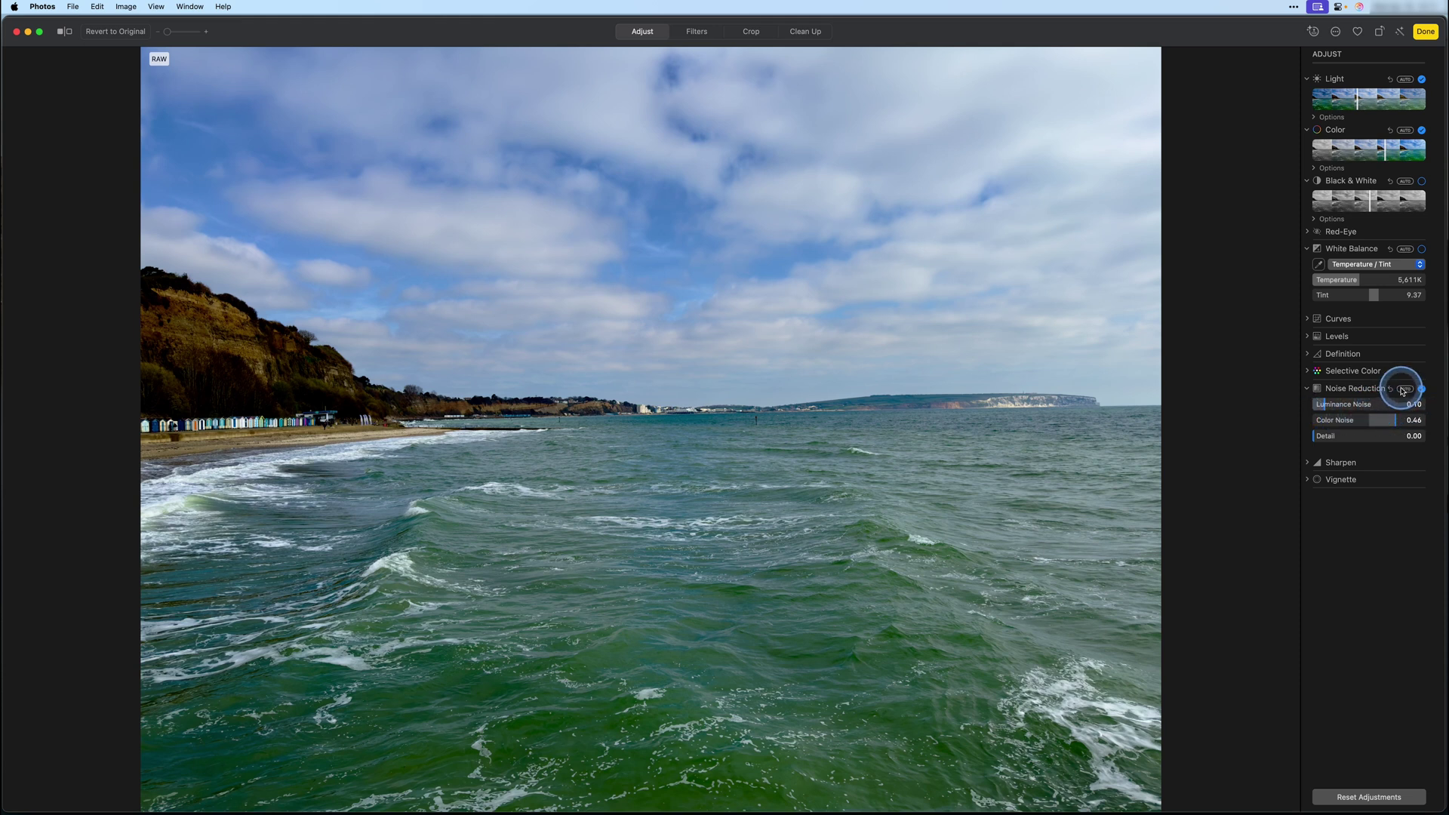
{"action": "left_click", "coordinate": [1390, 389]}
{"action": "left_click", "coordinate": [1405, 387]}
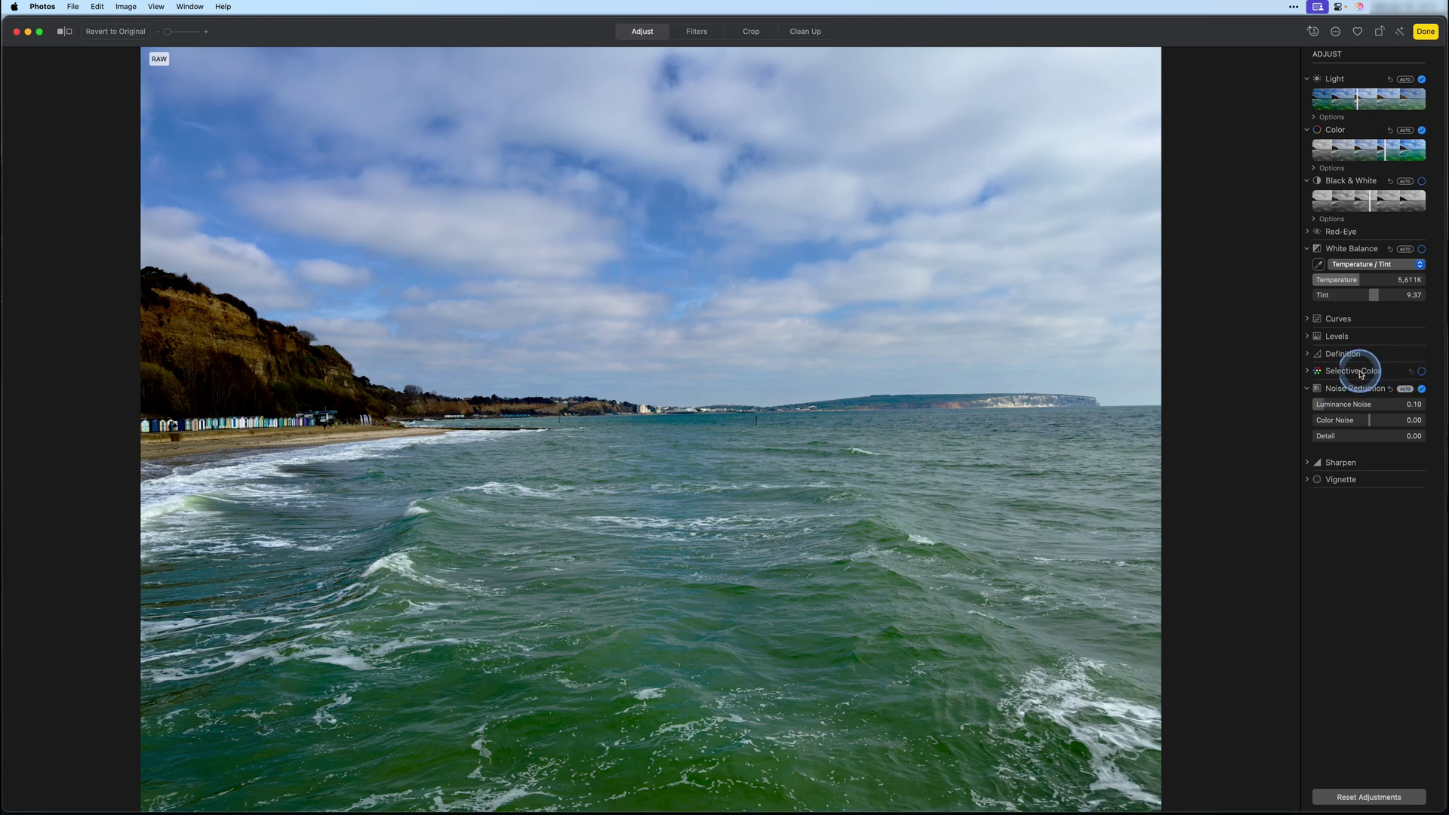
{"action": "left_click", "coordinate": [1404, 393]}
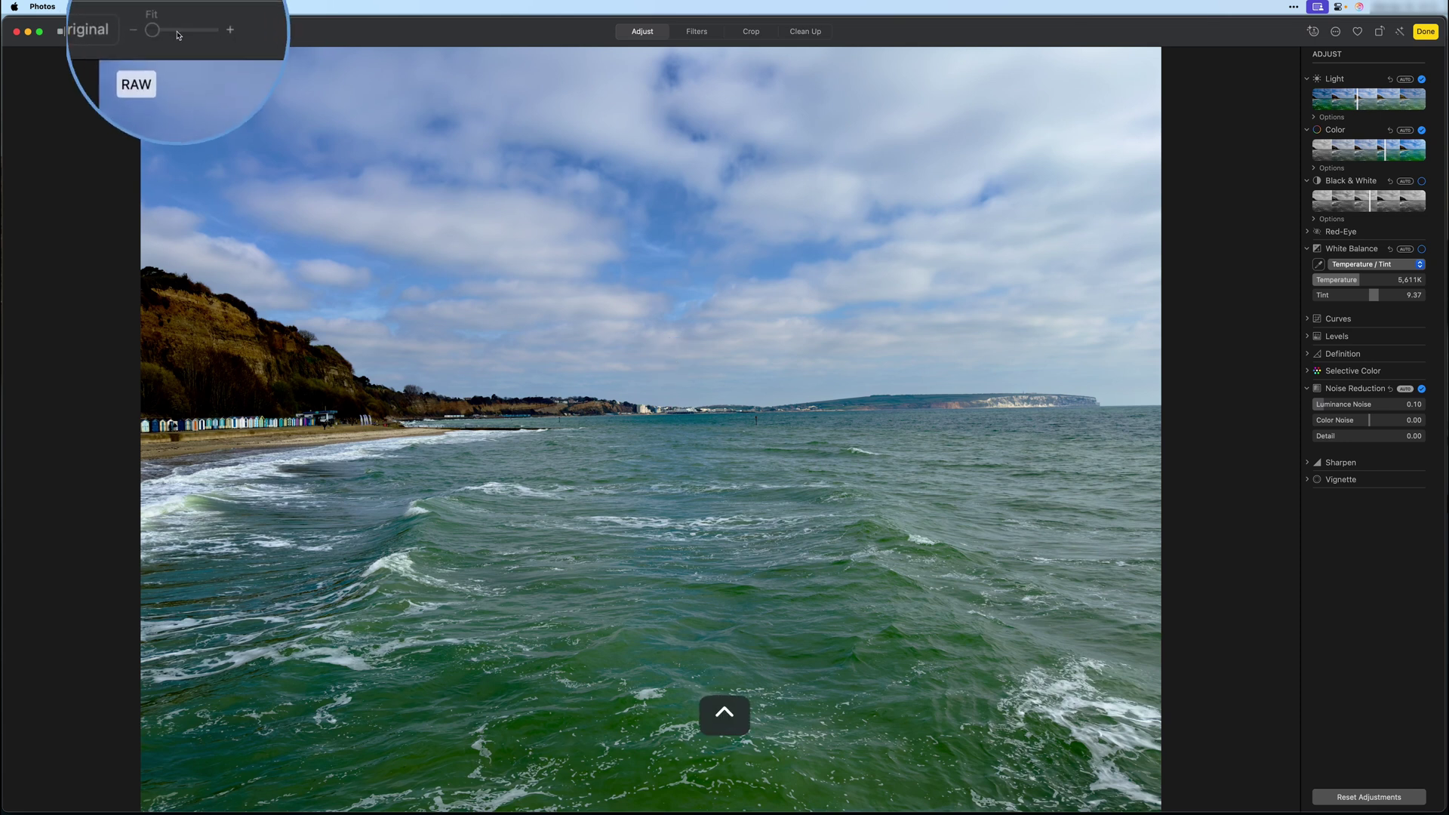
{"action": "left_click_drag", "start_coordinate": [169, 36], "coordinate": [212, 35]}
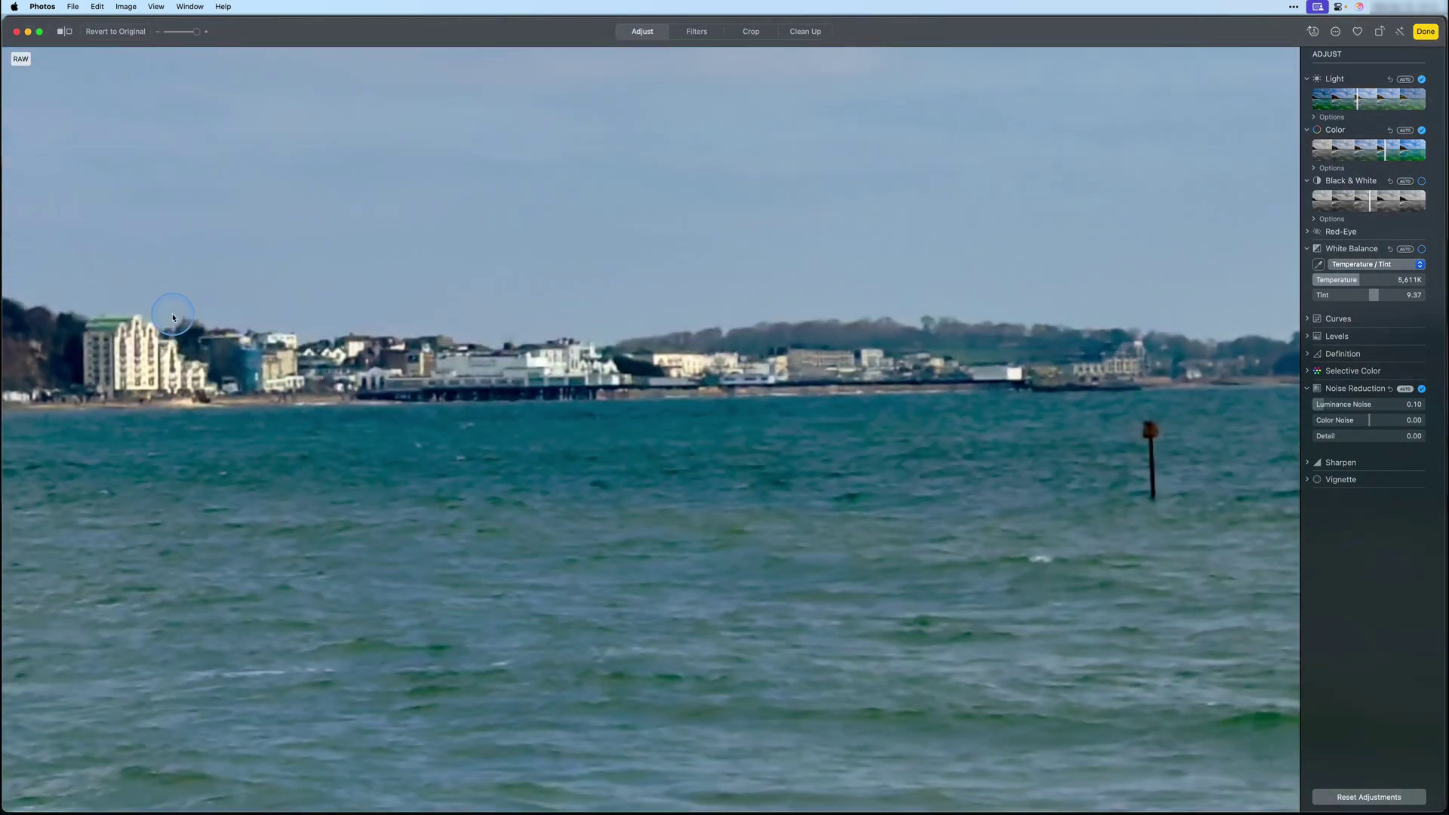
{"action": "key", "text": "ctrl"}
{"action": "mouse_move", "coordinate": [201, 36]}
{"action": "left_mouse_down"}
{"action": "mouse_move", "coordinate": [163, 38]}
{"action": "mouse_move", "coordinate": [181, 33]}
{"action": "left_mouse_up"}
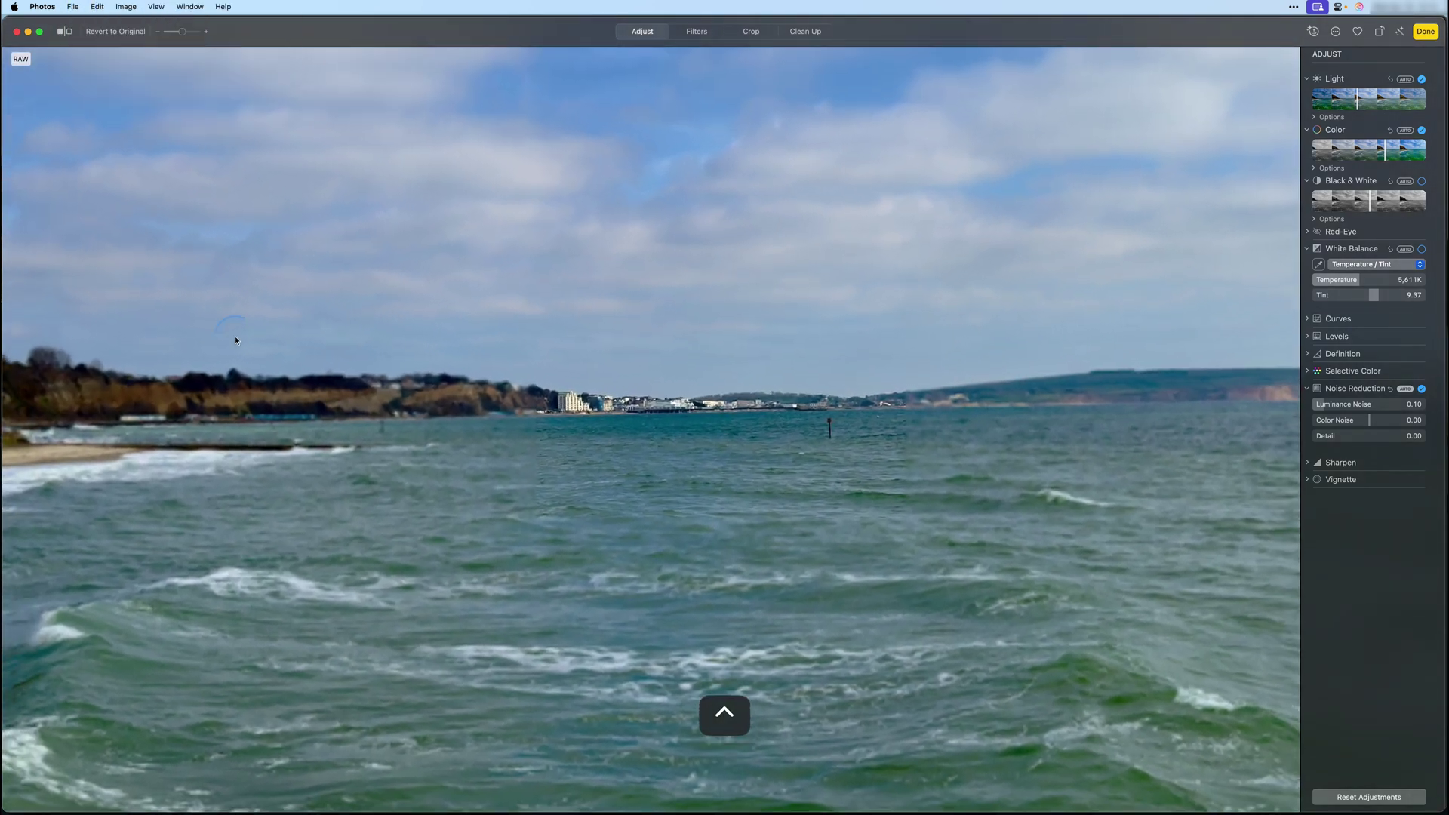
{"action": "scroll", "coordinate": [729, 502], "scroll_direction": "down", "scroll_amount": 3}
{"action": "scroll", "coordinate": [905, 558], "scroll_direction": "left", "scroll_amount": 5}
{"action": "scroll", "coordinate": [1149, 605], "scroll_direction": "up", "scroll_amount": 5}
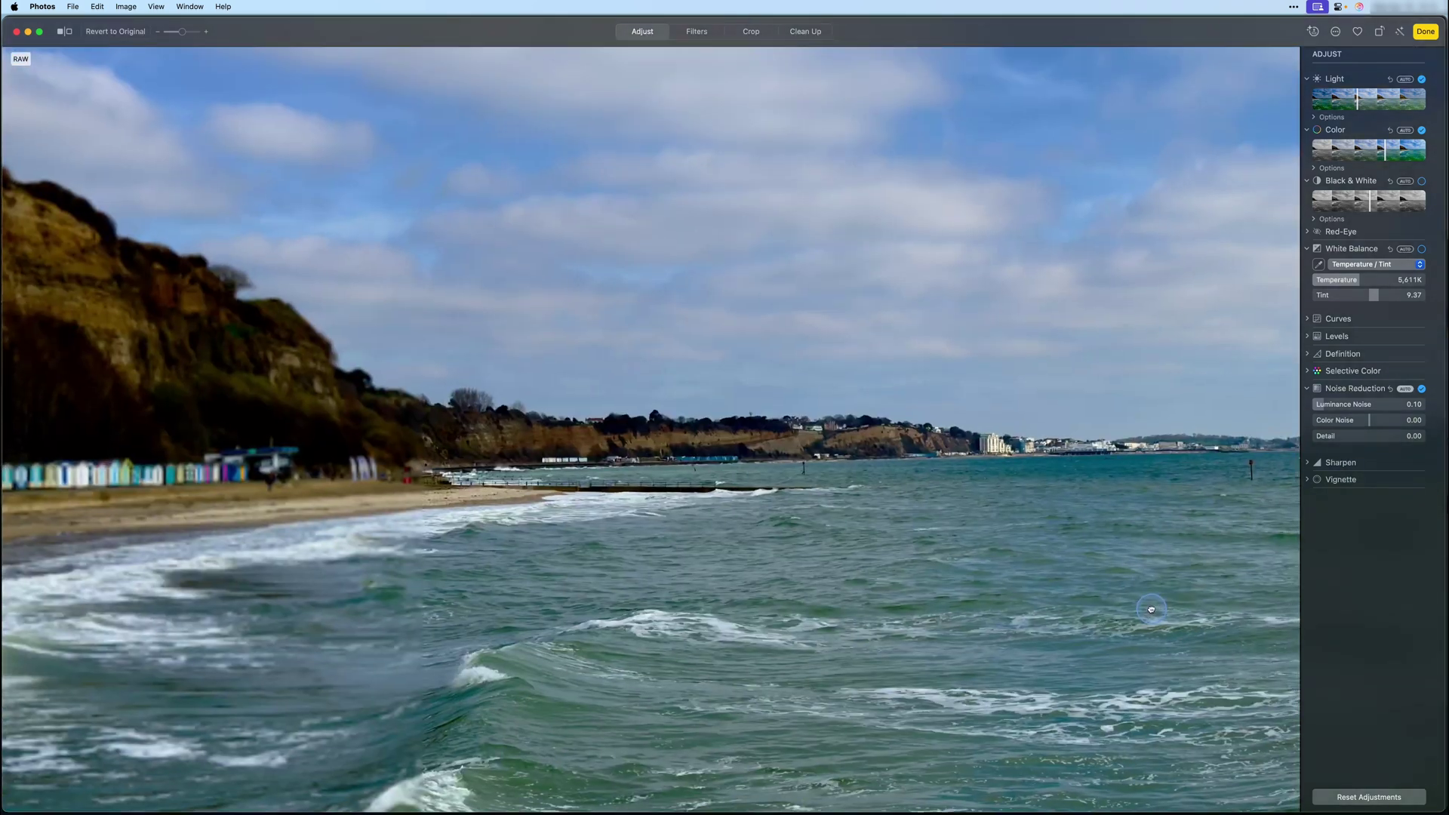
{"action": "scroll", "coordinate": [1136, 610], "scroll_direction": "right", "scroll_amount": 2}
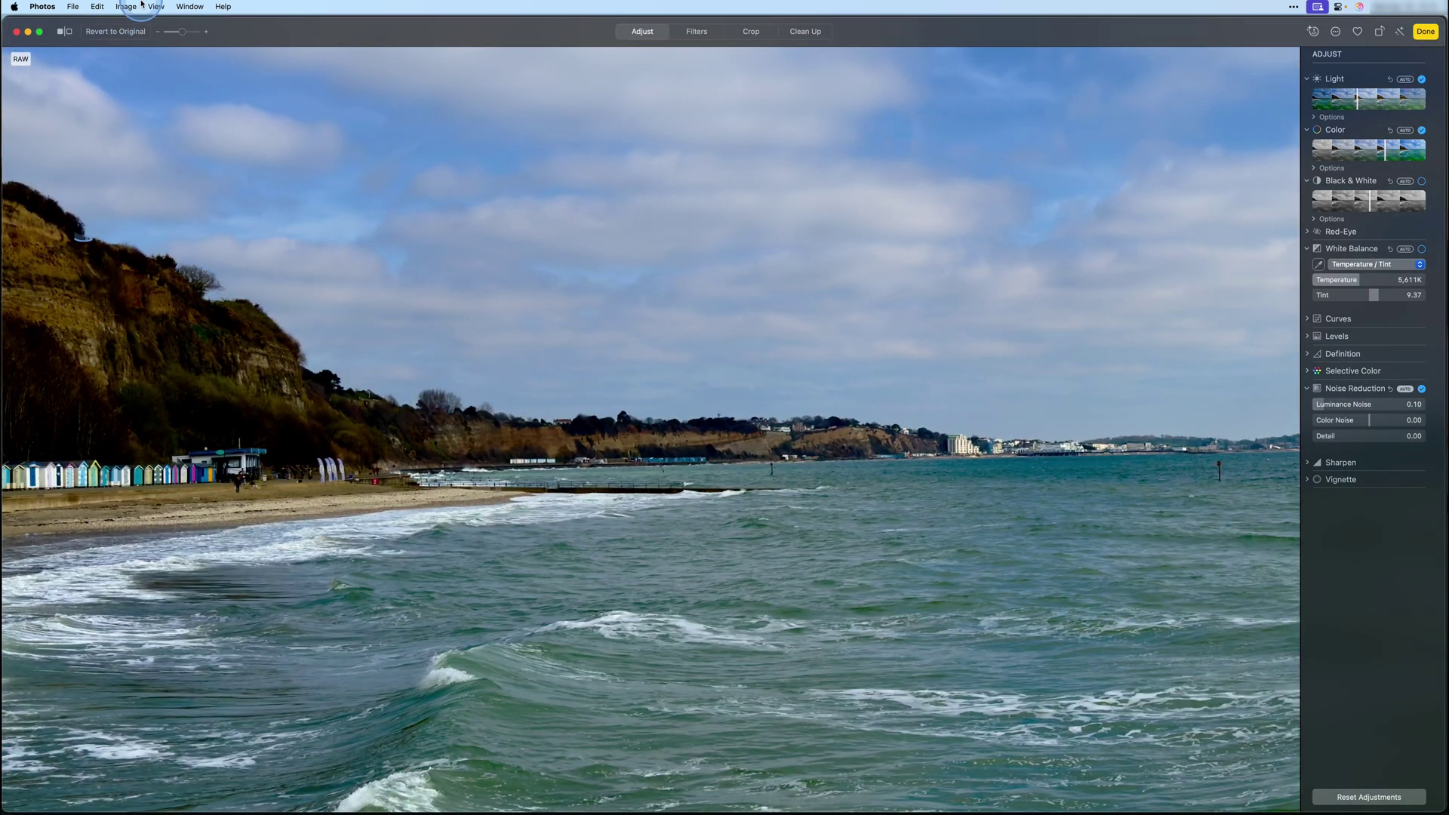
{"action": "left_click_drag", "start_coordinate": [182, 32], "coordinate": [141, 32]}
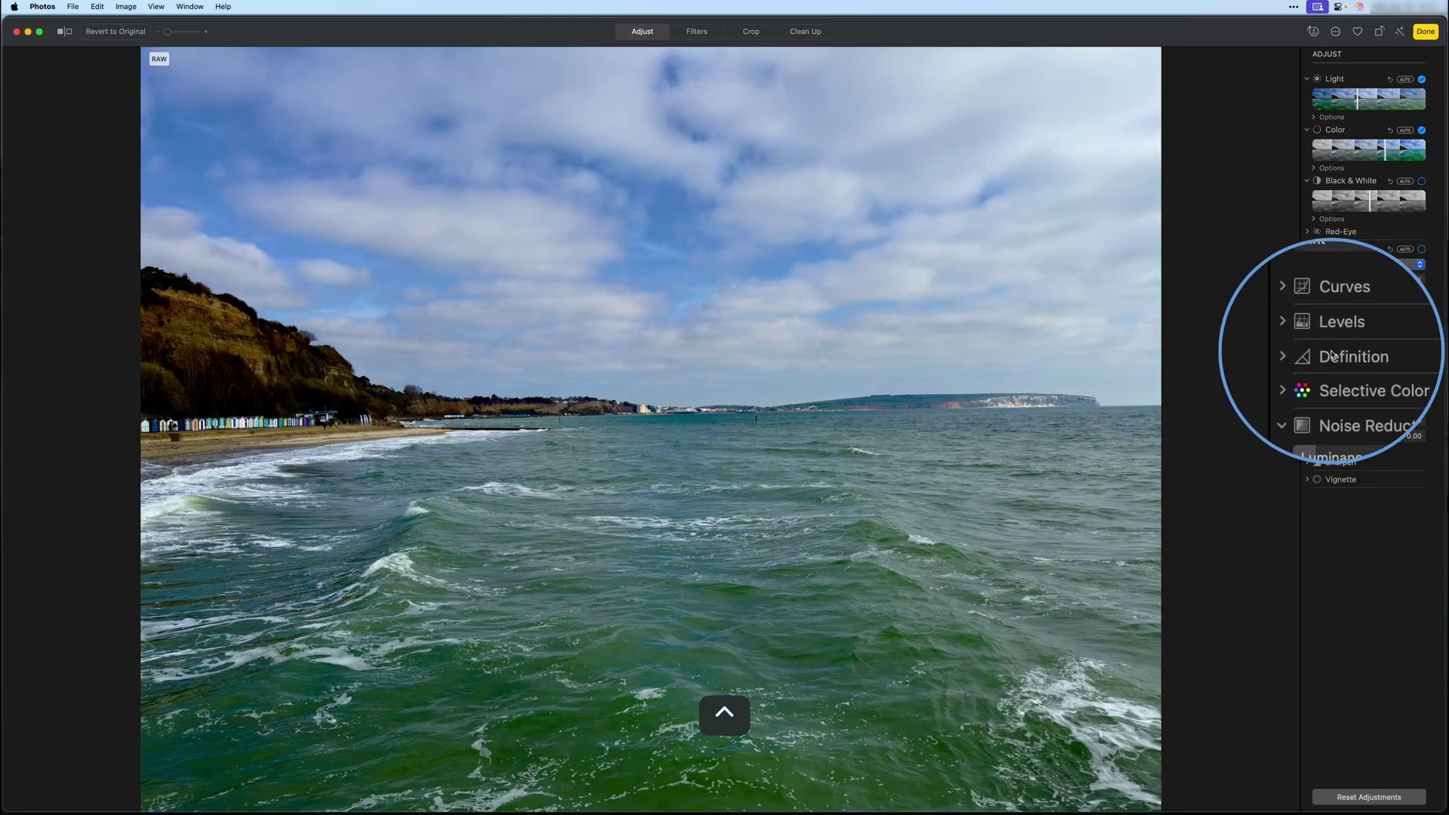
Expand Definition and push its Amount up to the maximum 1.00
{"action": "left_click", "coordinate": [1308, 355]}
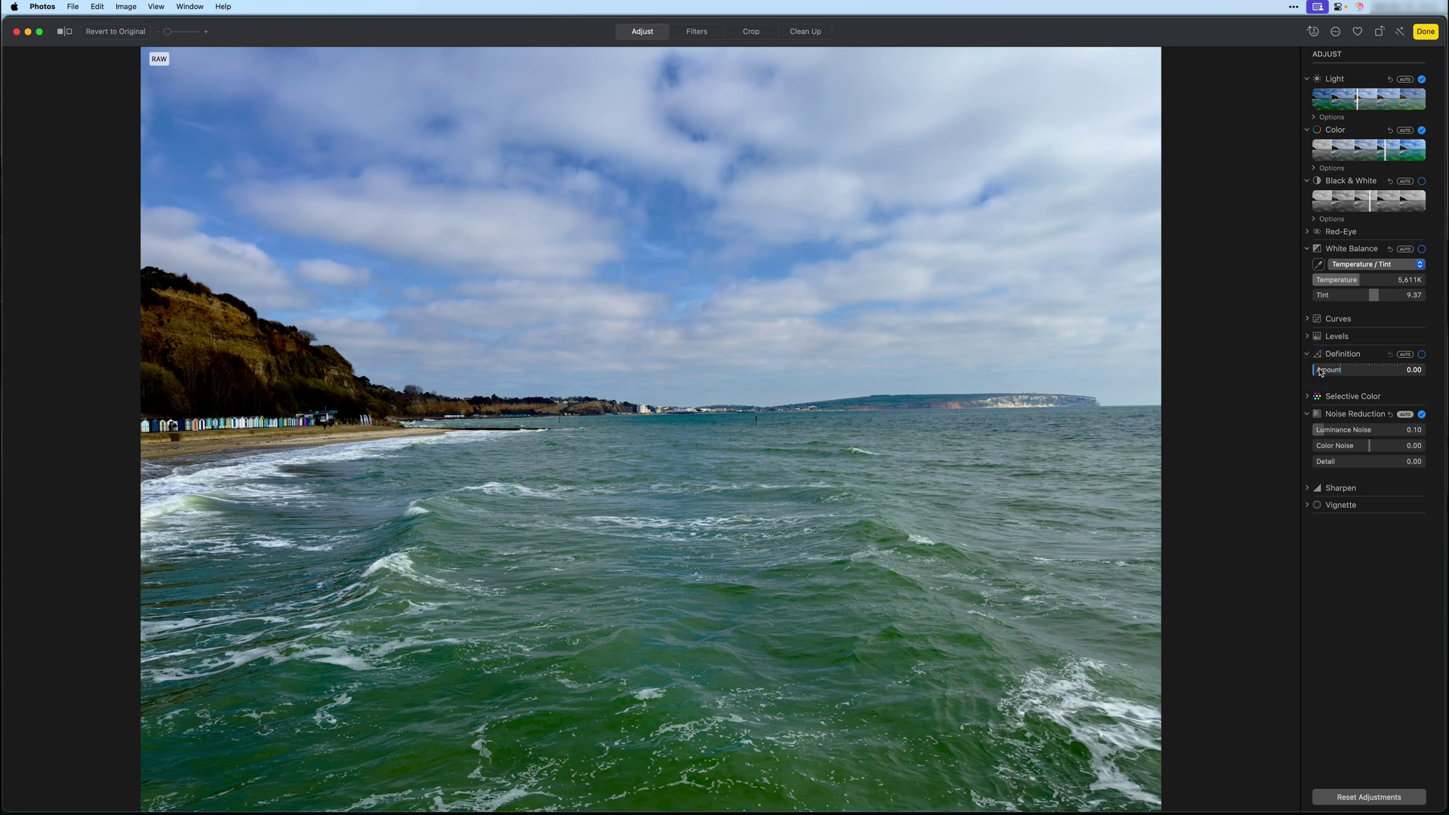
{"action": "left_click", "coordinate": [1322, 372]}
{"action": "left_click_drag", "start_coordinate": [1322, 372], "coordinate": [1316, 373]}
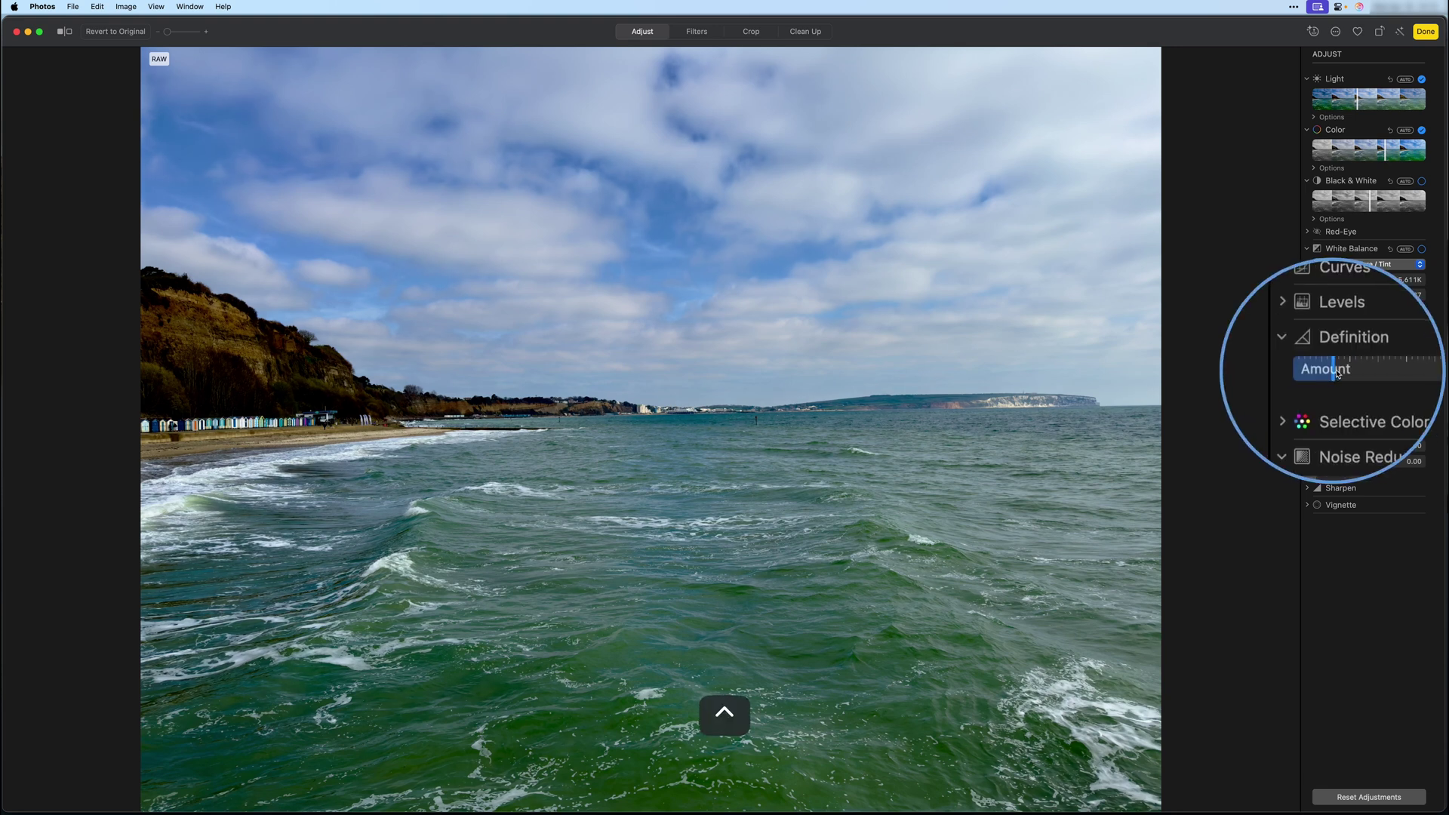
{"action": "left_click_drag", "start_coordinate": [1347, 374], "coordinate": [1424, 368]}
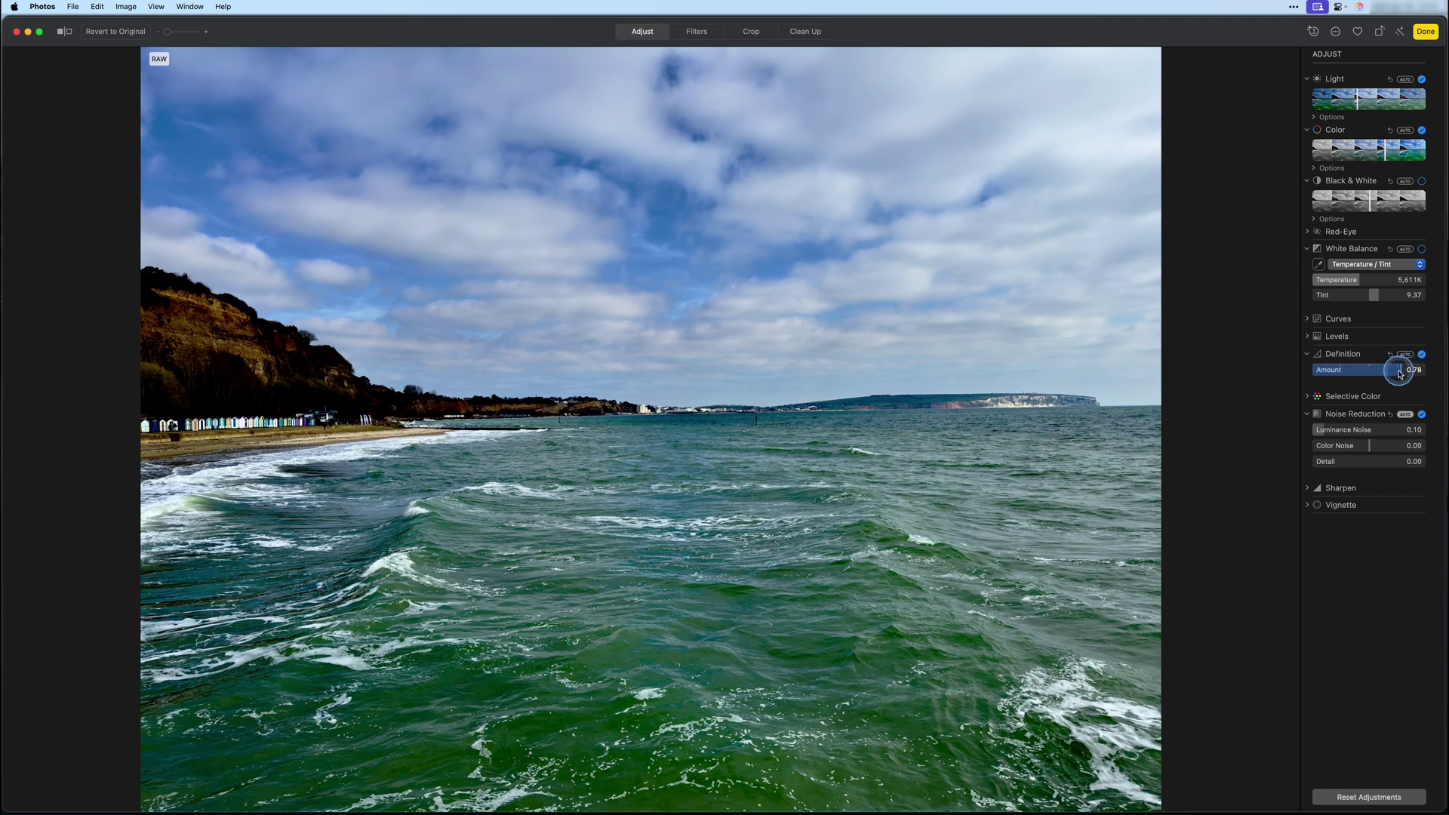
{"action": "left_click_drag", "start_coordinate": [1400, 373], "coordinate": [1438, 370]}
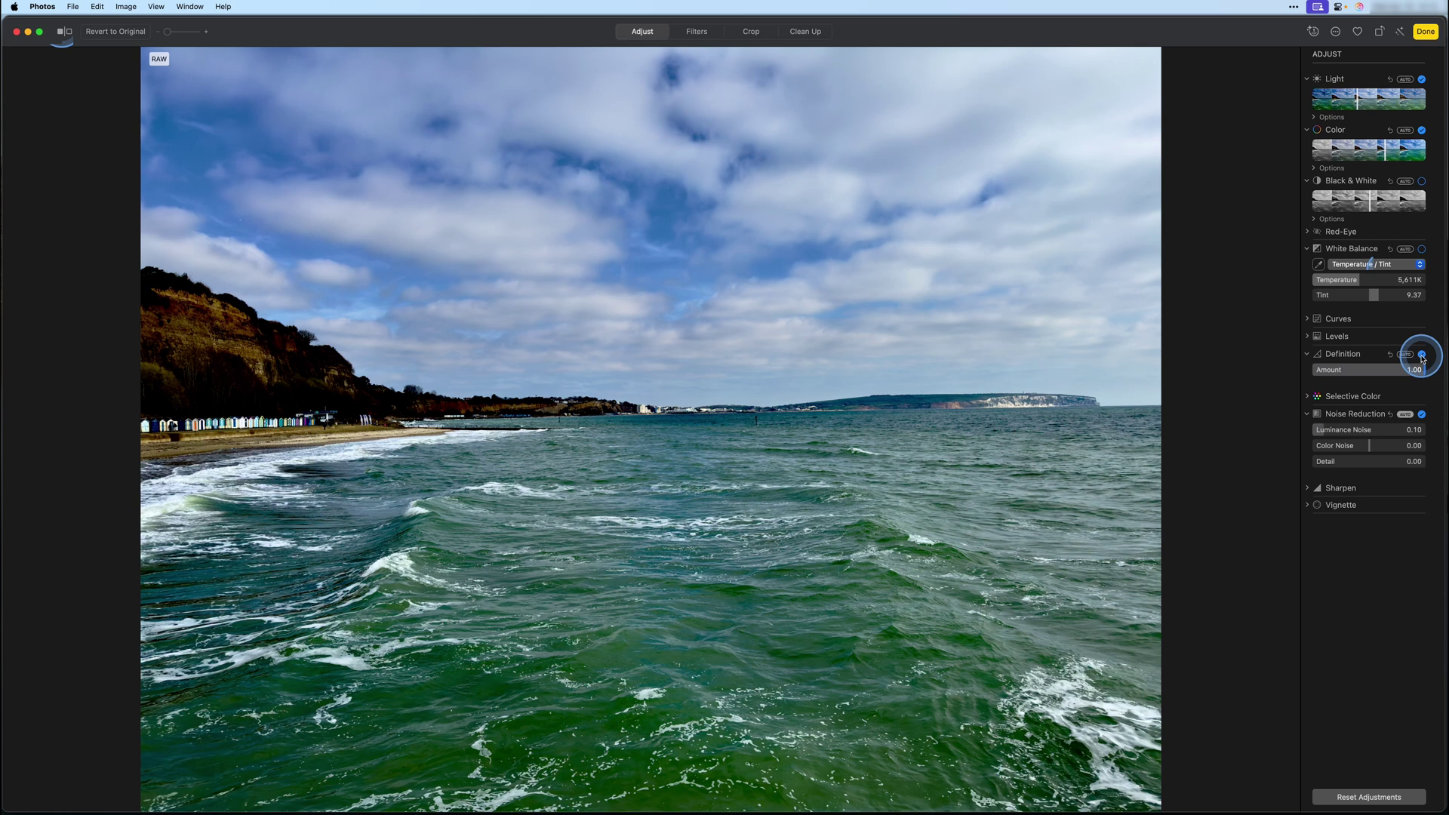
{"action": "key", "text": "ctrl"}
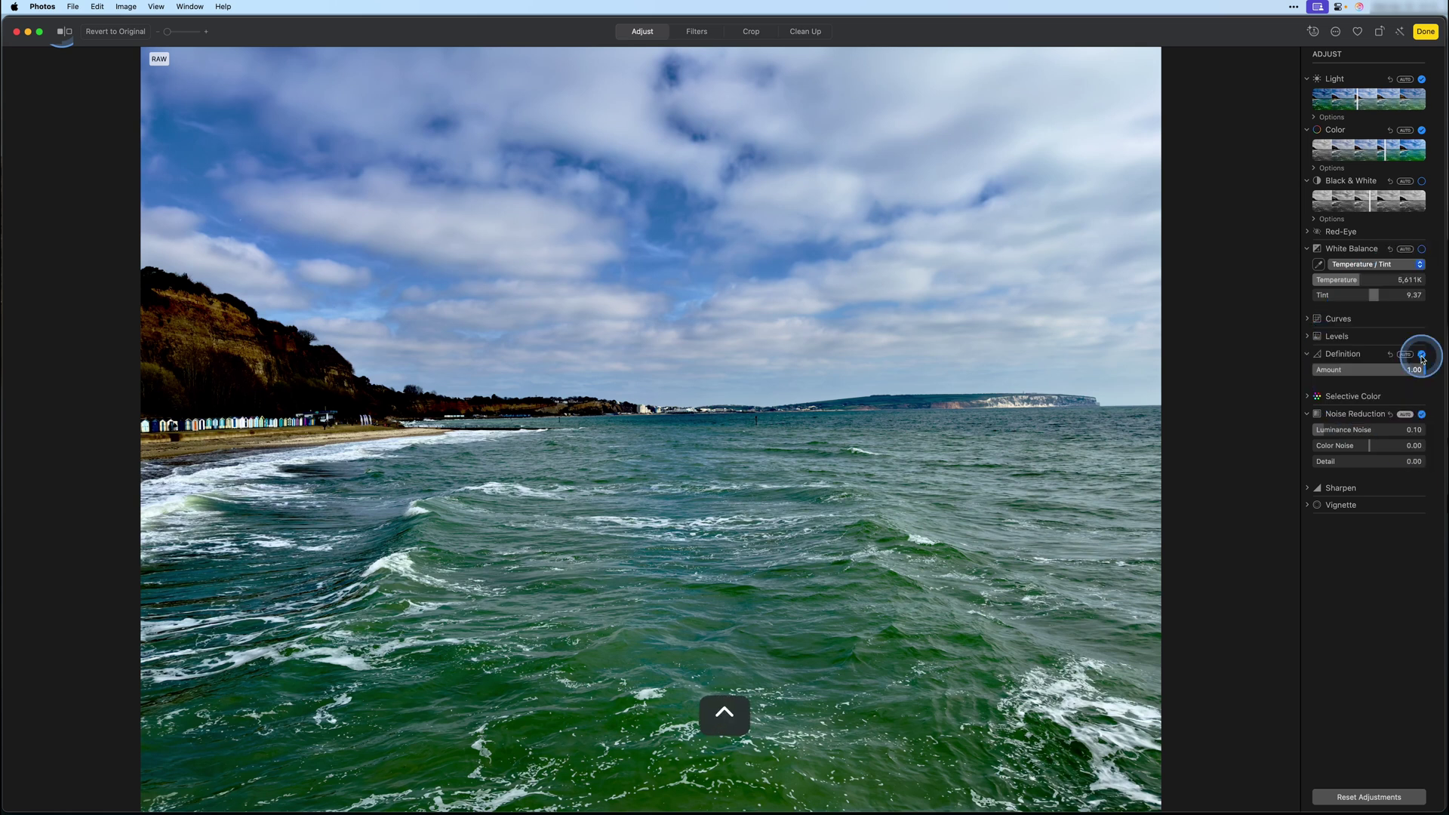
Compare the photo with and without Definition, then lower Amount to 0.16
{"action": "left_click", "coordinate": [1422, 360]}
{"action": "left_click", "coordinate": [1422, 360]}
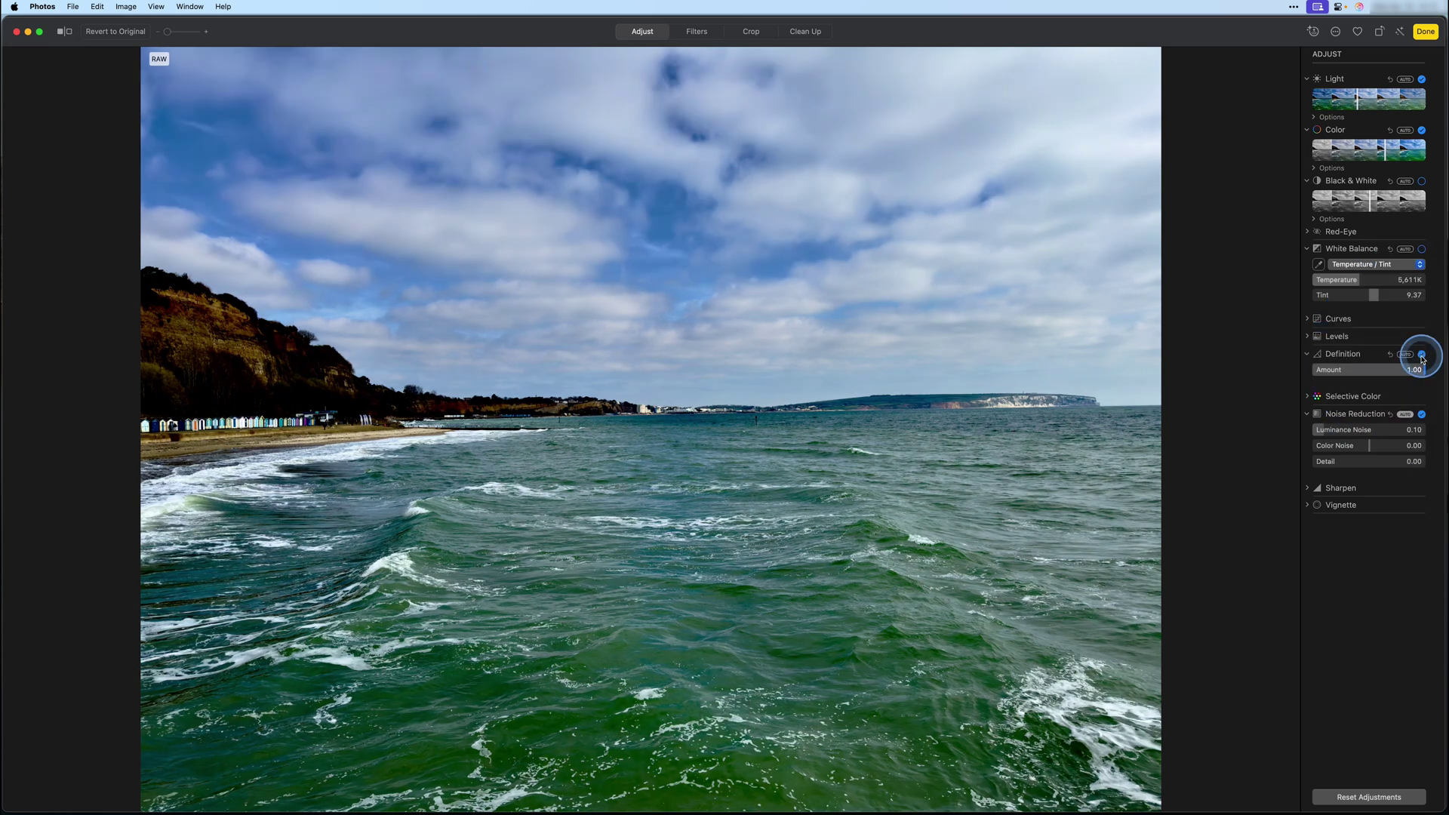
{"action": "left_click", "coordinate": [1422, 360]}
{"action": "left_click", "coordinate": [1423, 360]}
{"action": "left_click", "coordinate": [1423, 360]}
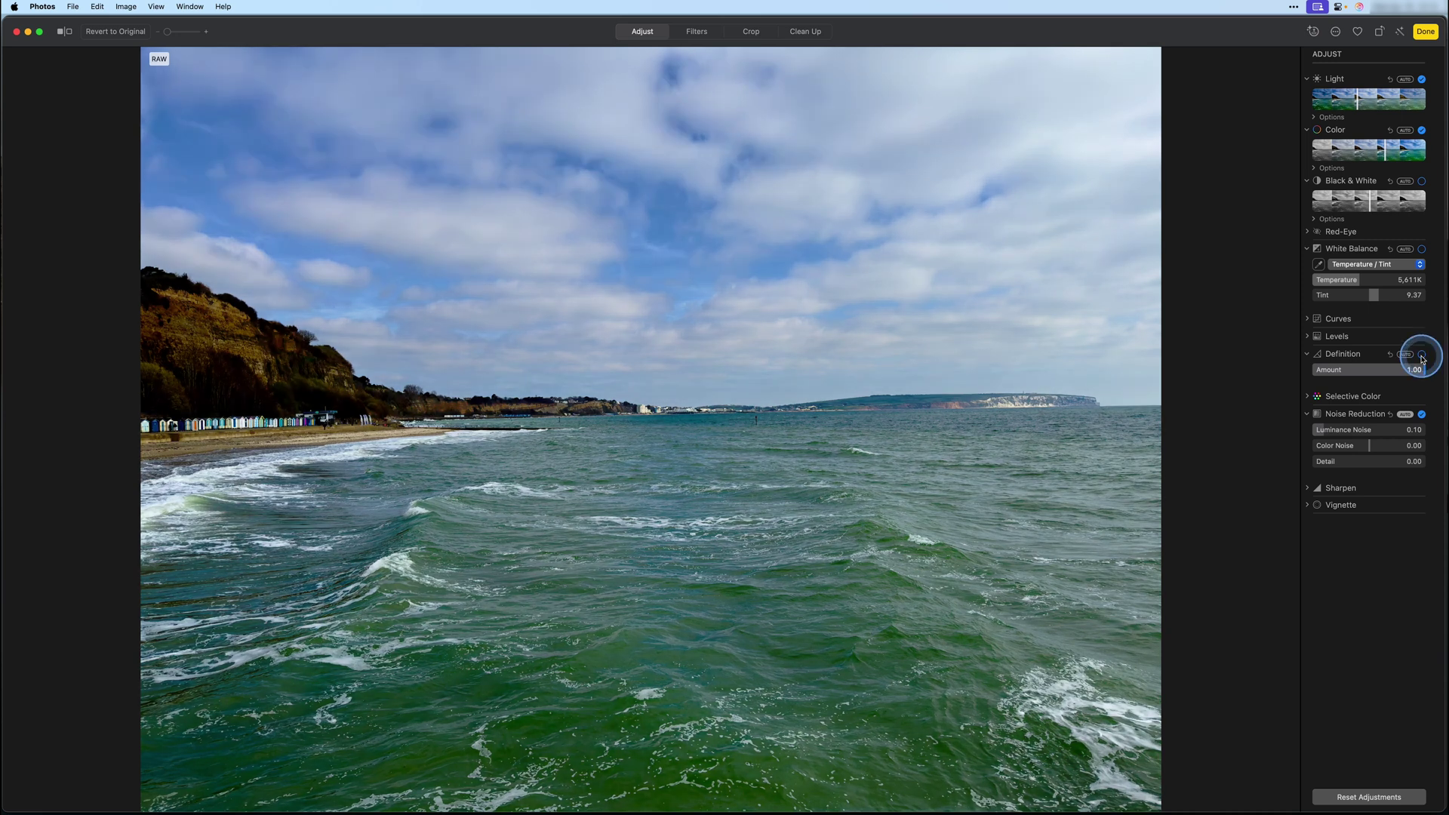
{"action": "left_click_drag", "start_coordinate": [1413, 369], "coordinate": [1338, 372]}
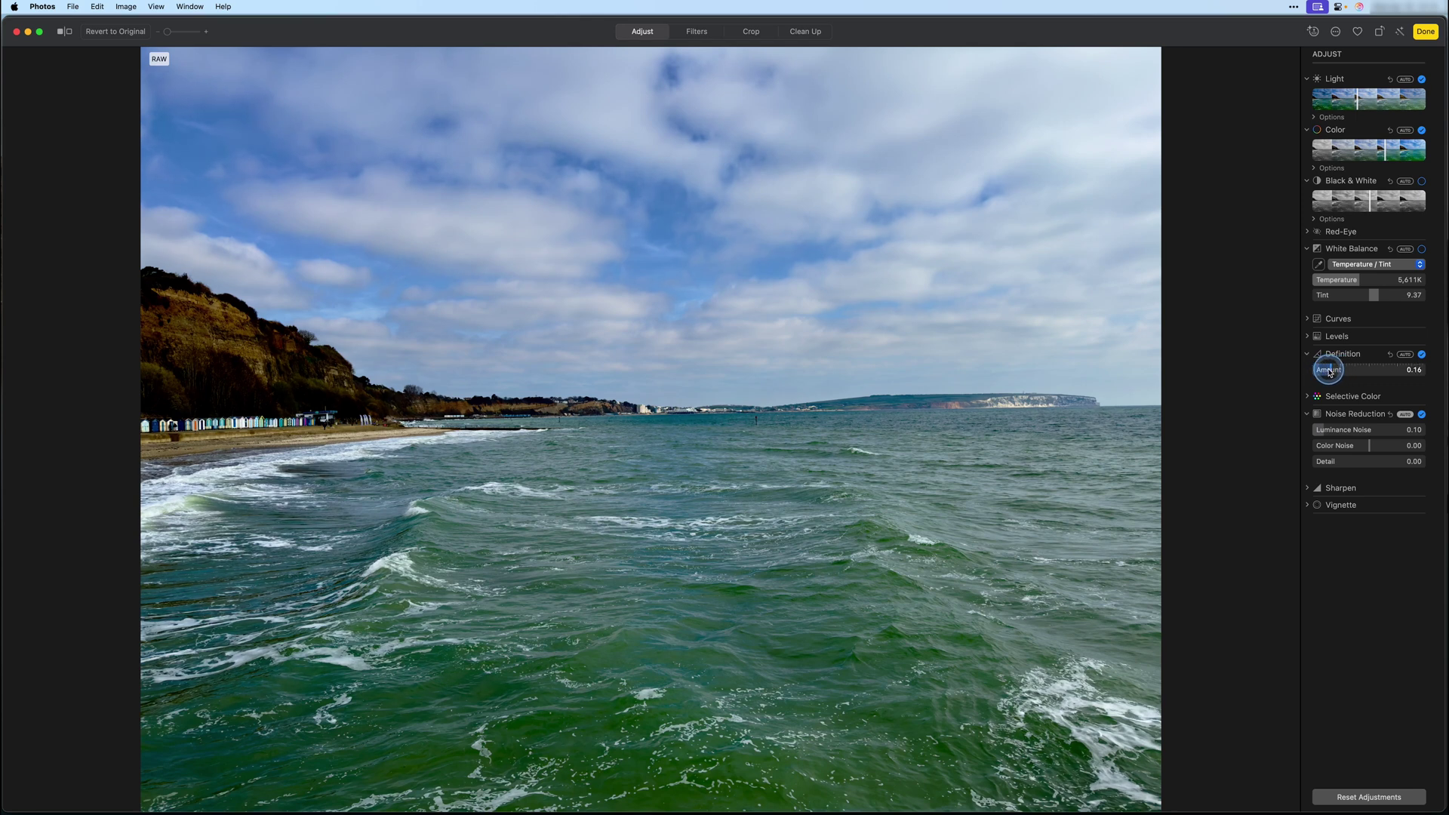
Magnify the waves to inspect detail, then expand the Vignette settings
{"action": "key", "text": "grave"}
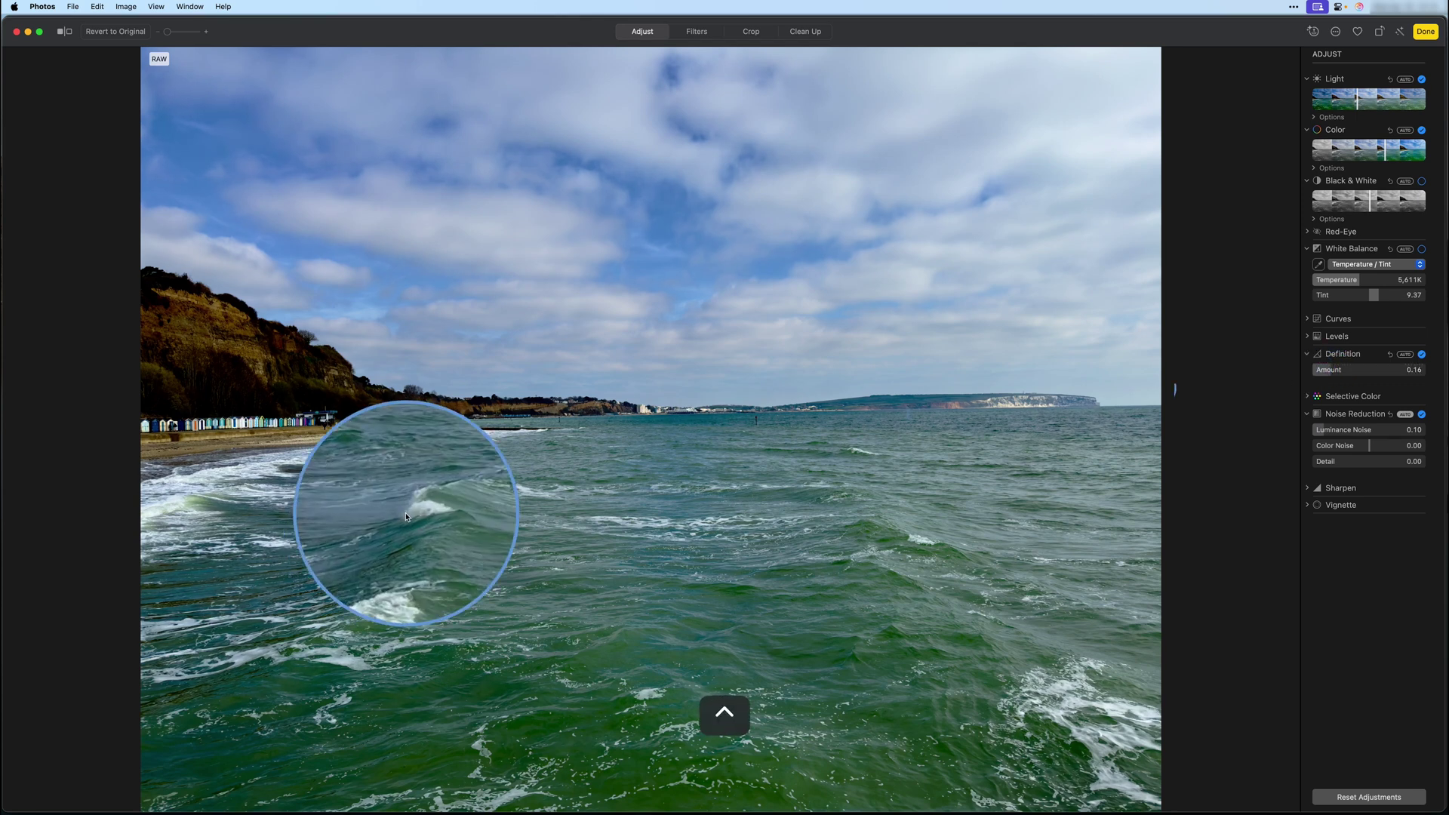
{"action": "key", "text": "grave"}
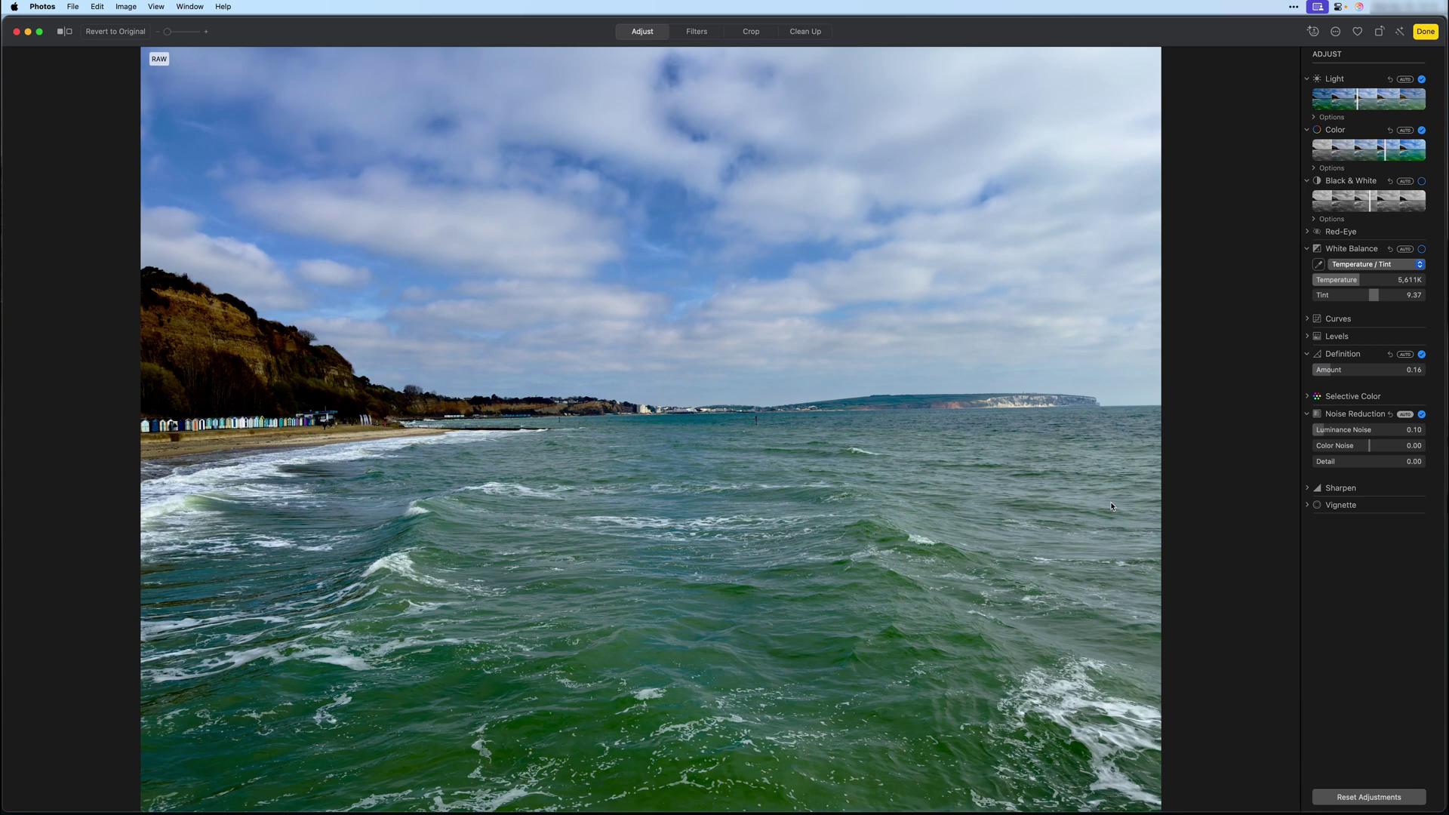
{"action": "key", "text": "grave"}
{"action": "left_click", "coordinate": [1345, 505]}
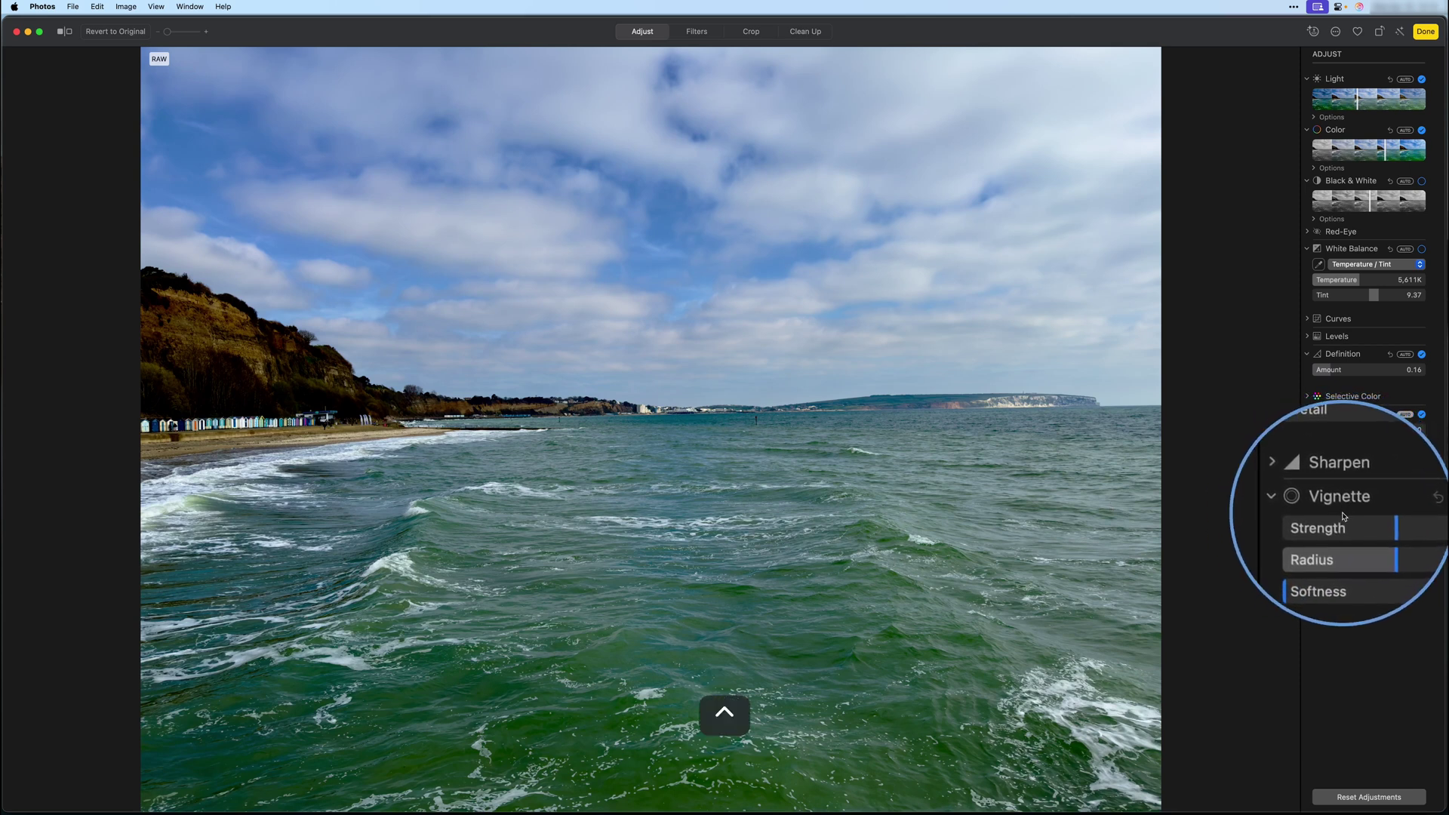
Give the seascape a Vignette at Strength 0.12, Radius 0.50 and Softness 0.00
{"action": "key", "text": "grave"}
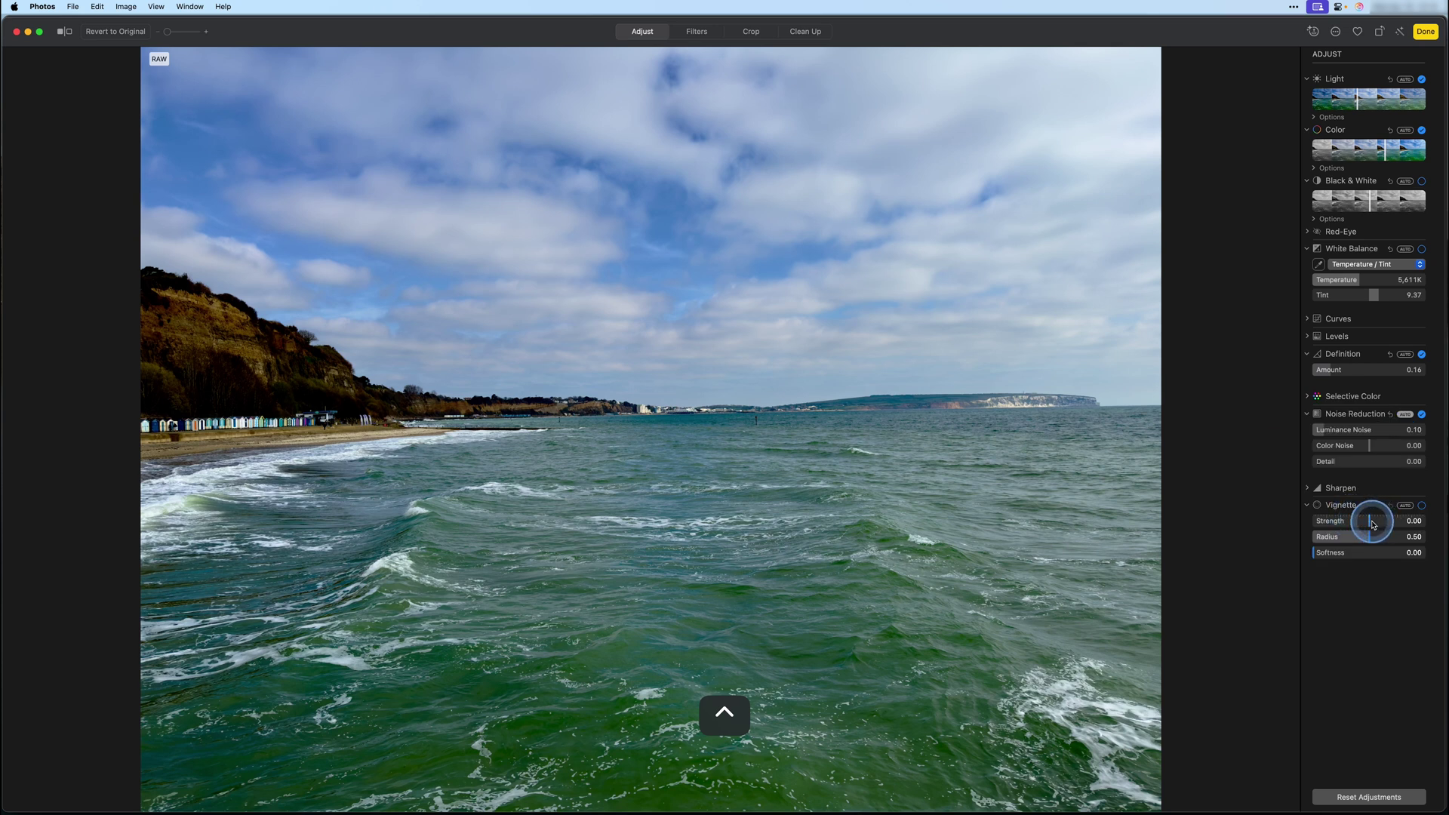
{"action": "left_click", "coordinate": [1372, 524]}
{"action": "left_click_drag", "start_coordinate": [1372, 524], "coordinate": [1442, 519]}
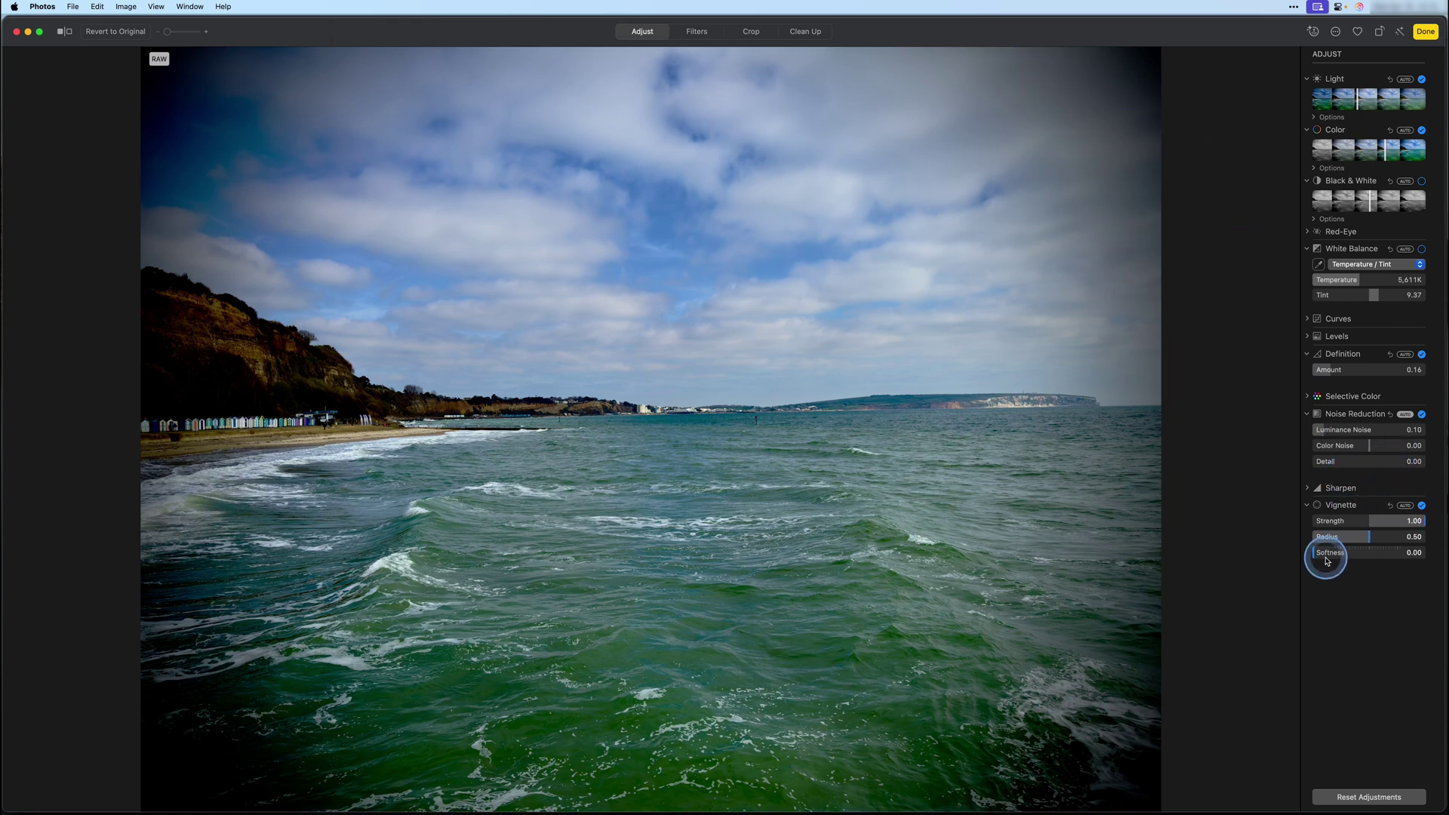
{"action": "mouse_move", "coordinate": [1320, 559]}
{"action": "left_mouse_down"}
{"action": "mouse_move", "coordinate": [1351, 556]}
{"action": "mouse_move", "coordinate": [1296, 554]}
{"action": "left_mouse_up"}
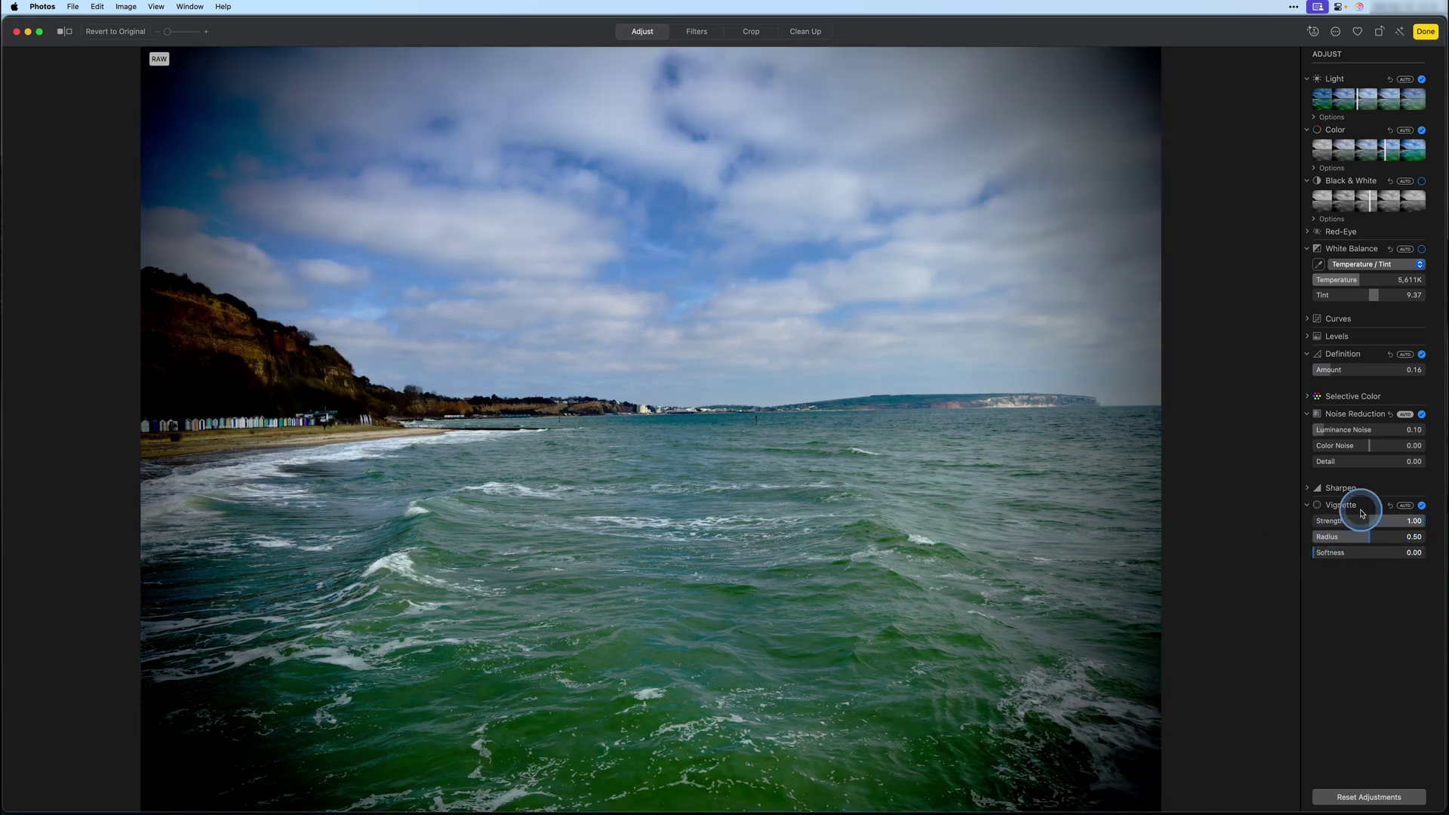
{"action": "left_click_drag", "start_coordinate": [1426, 526], "coordinate": [1375, 526]}
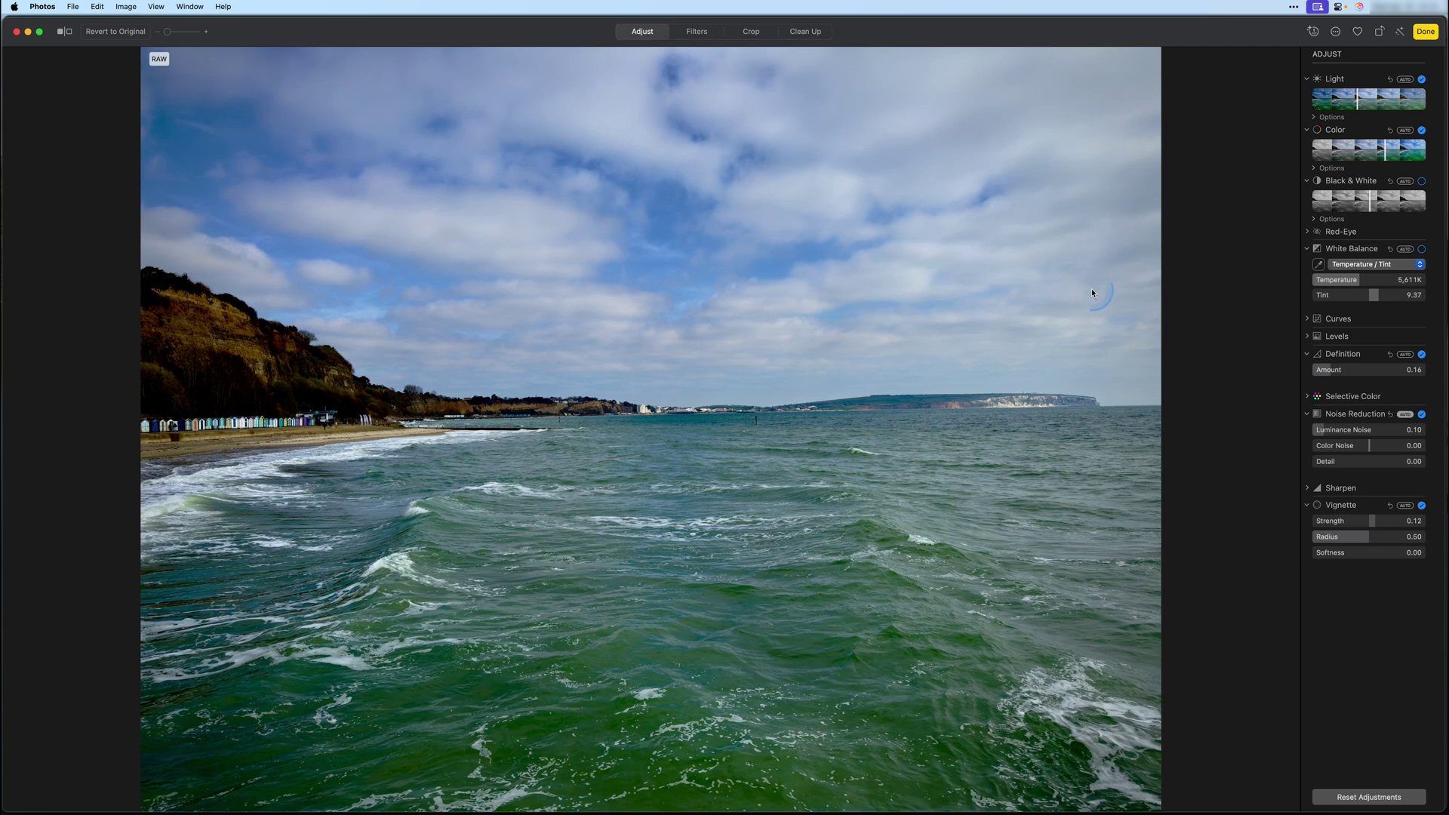
Crop the green-sea photo to 16:9 and shift it so the horizon sits slightly lower
{"action": "left_click", "coordinate": [751, 31]}
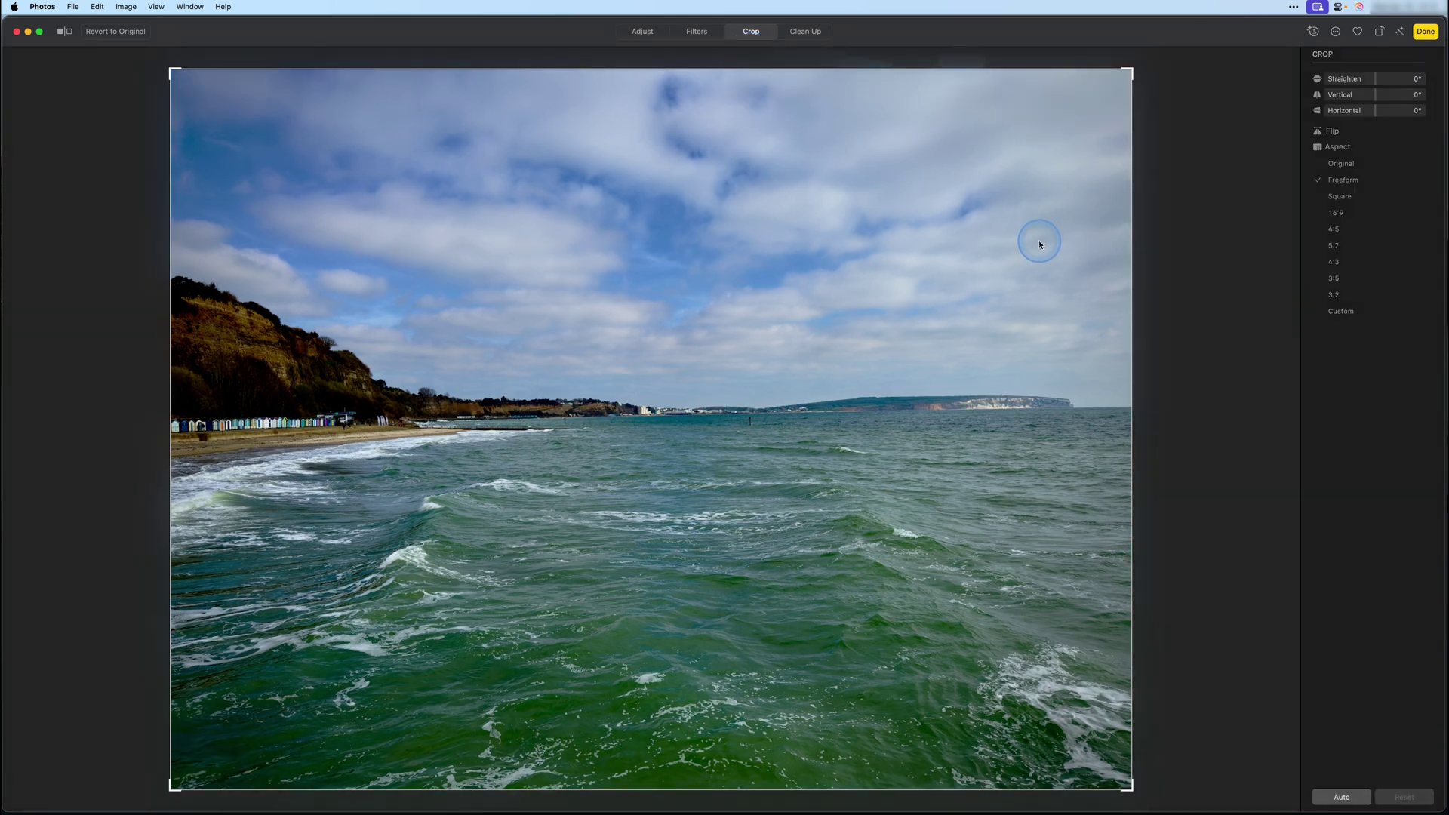
{"action": "left_click", "coordinate": [1341, 217]}
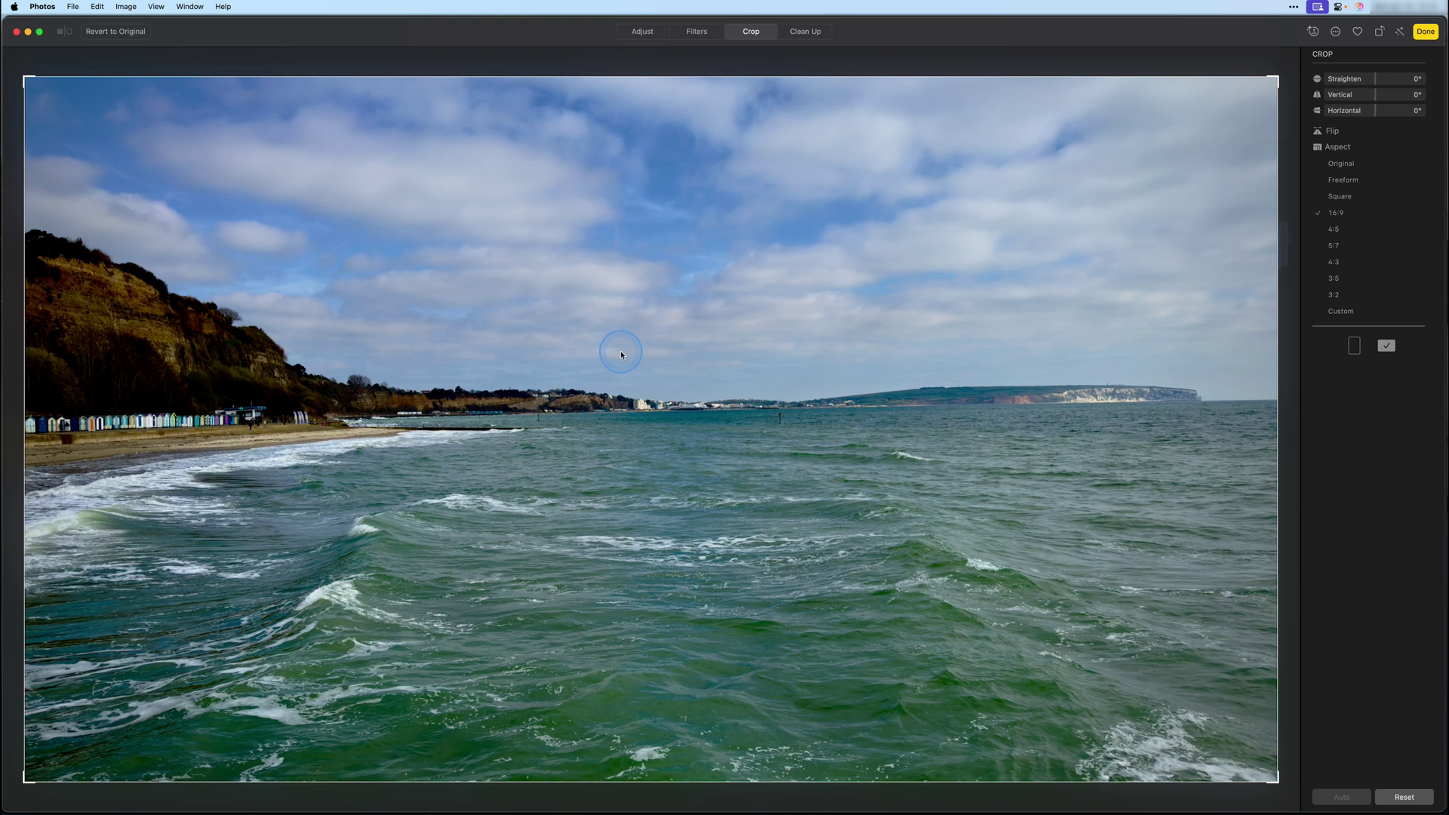
{"action": "left_click_drag", "start_coordinate": [621, 355], "coordinate": [651, 417]}
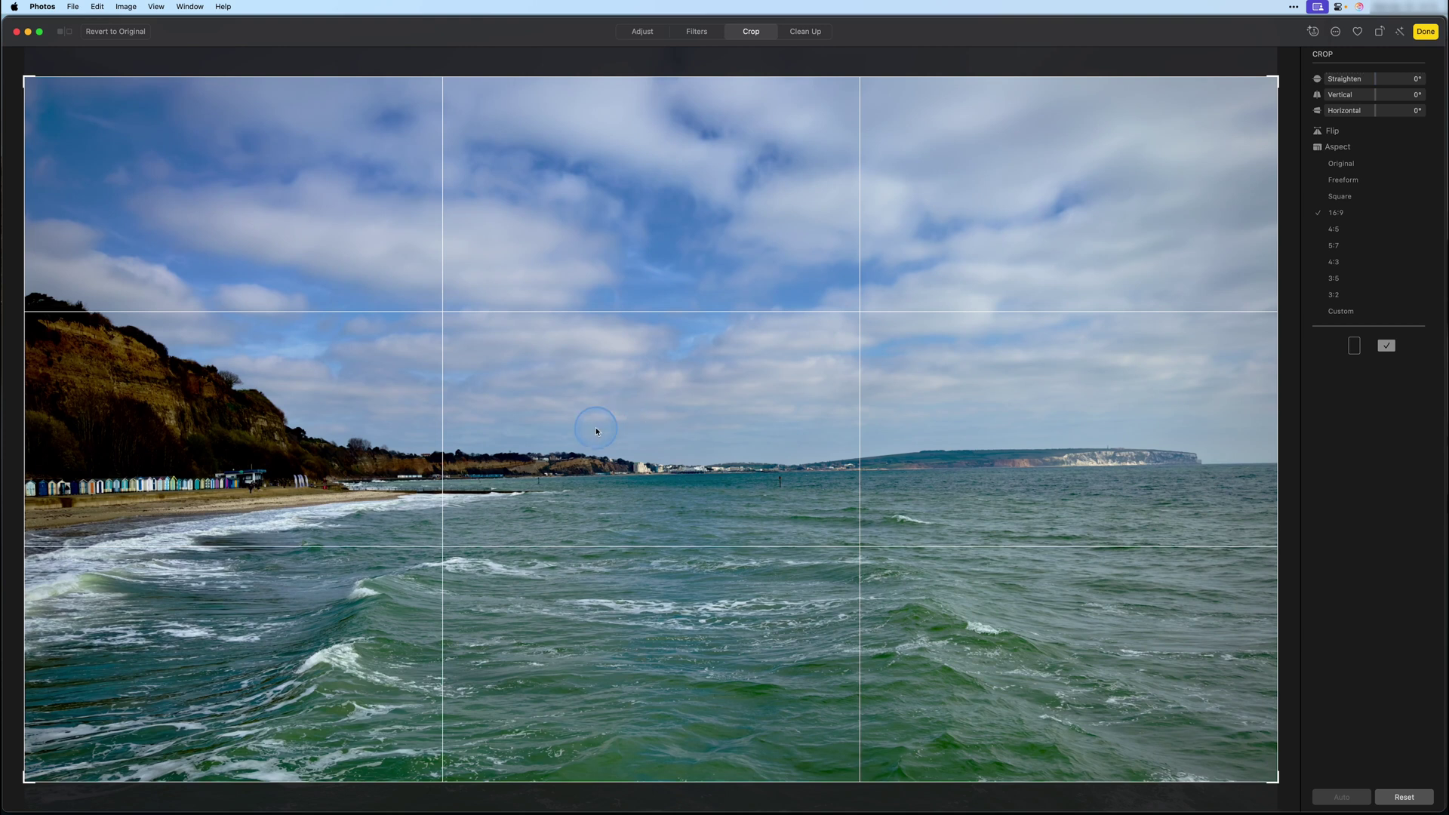
{"action": "left_click_drag", "start_coordinate": [20, 315], "coordinate": [500, 471]}
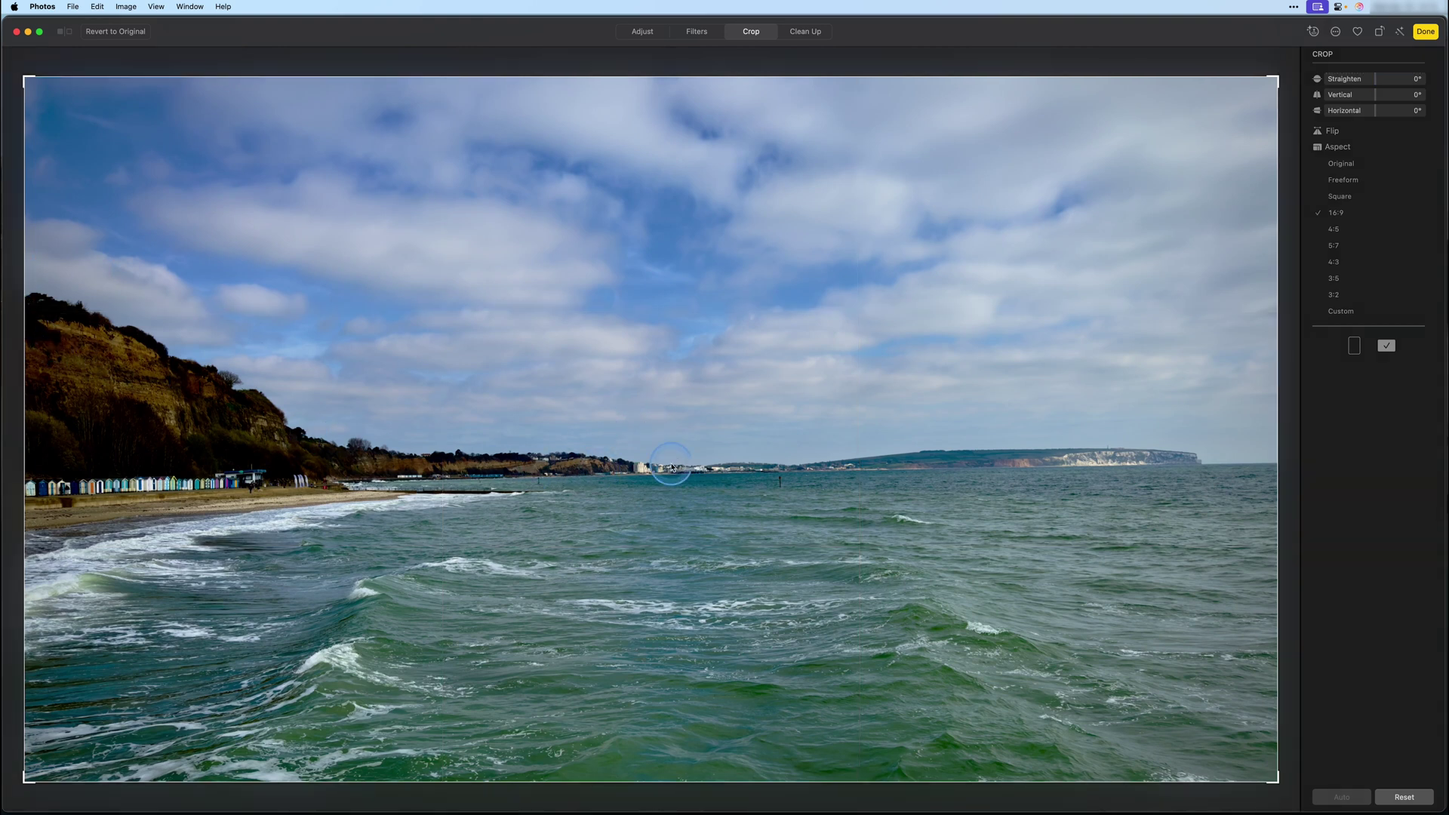
{"action": "left_click", "coordinate": [715, 465]}
{"action": "mouse_move", "coordinate": [716, 465]}
{"action": "left_mouse_down"}
{"action": "mouse_move", "coordinate": [720, 429]}
{"action": "mouse_move", "coordinate": [722, 490]}
{"action": "left_mouse_up"}
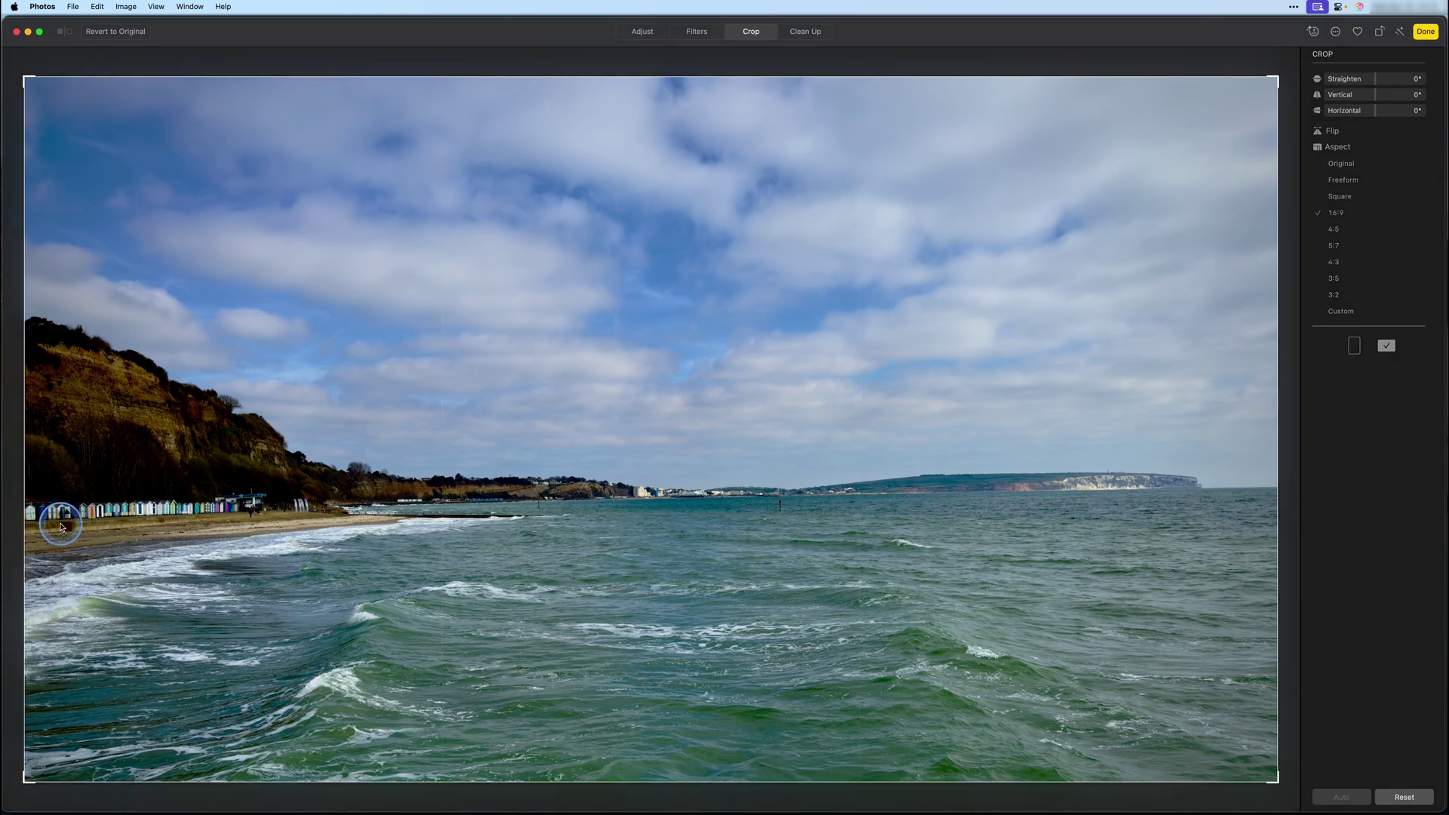
{"action": "left_click_drag", "start_coordinate": [677, 435], "coordinate": [734, 440]}
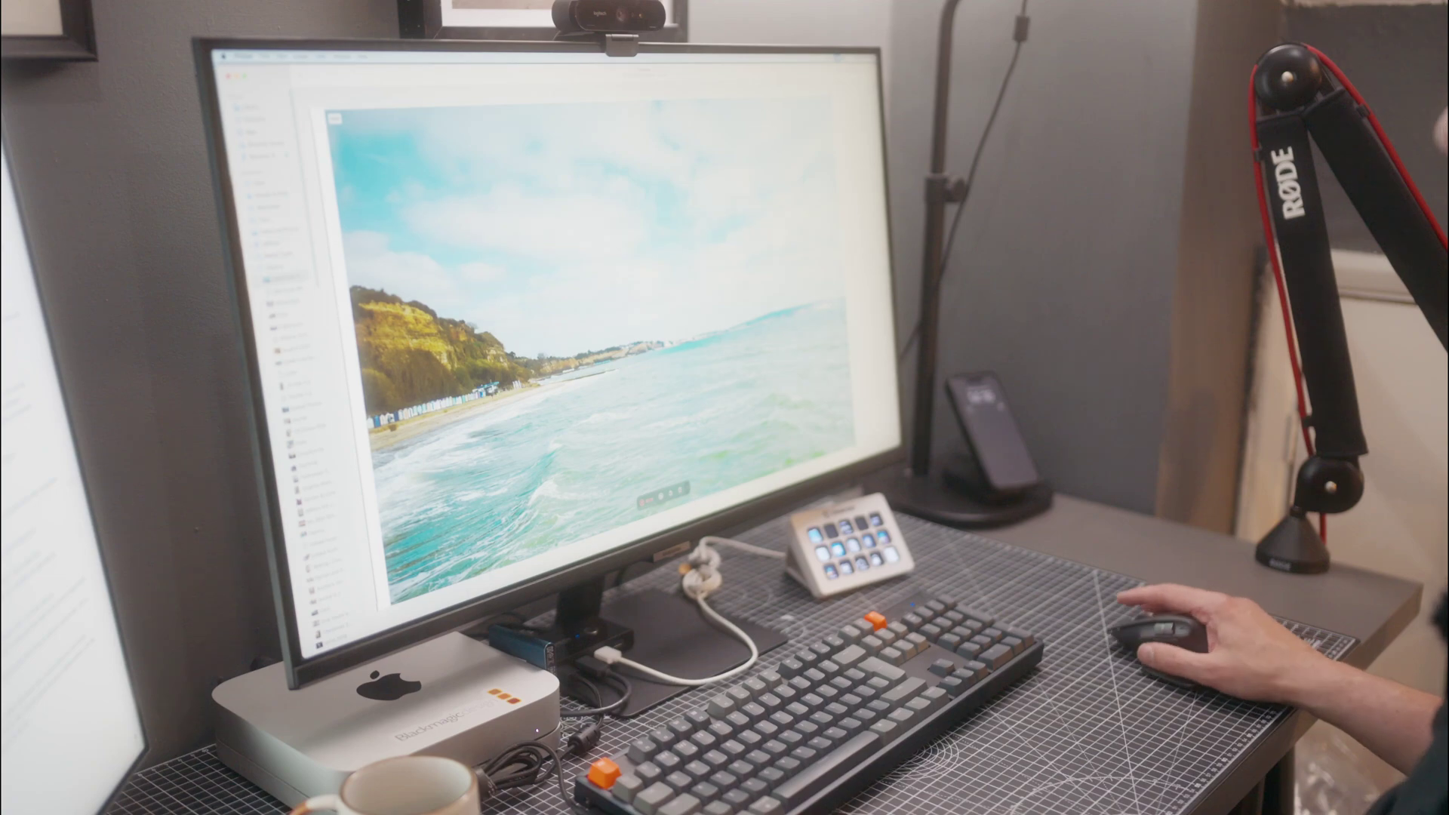
Go back from the sea photo to the album
{"action": "left_click", "coordinate": [123, 34]}
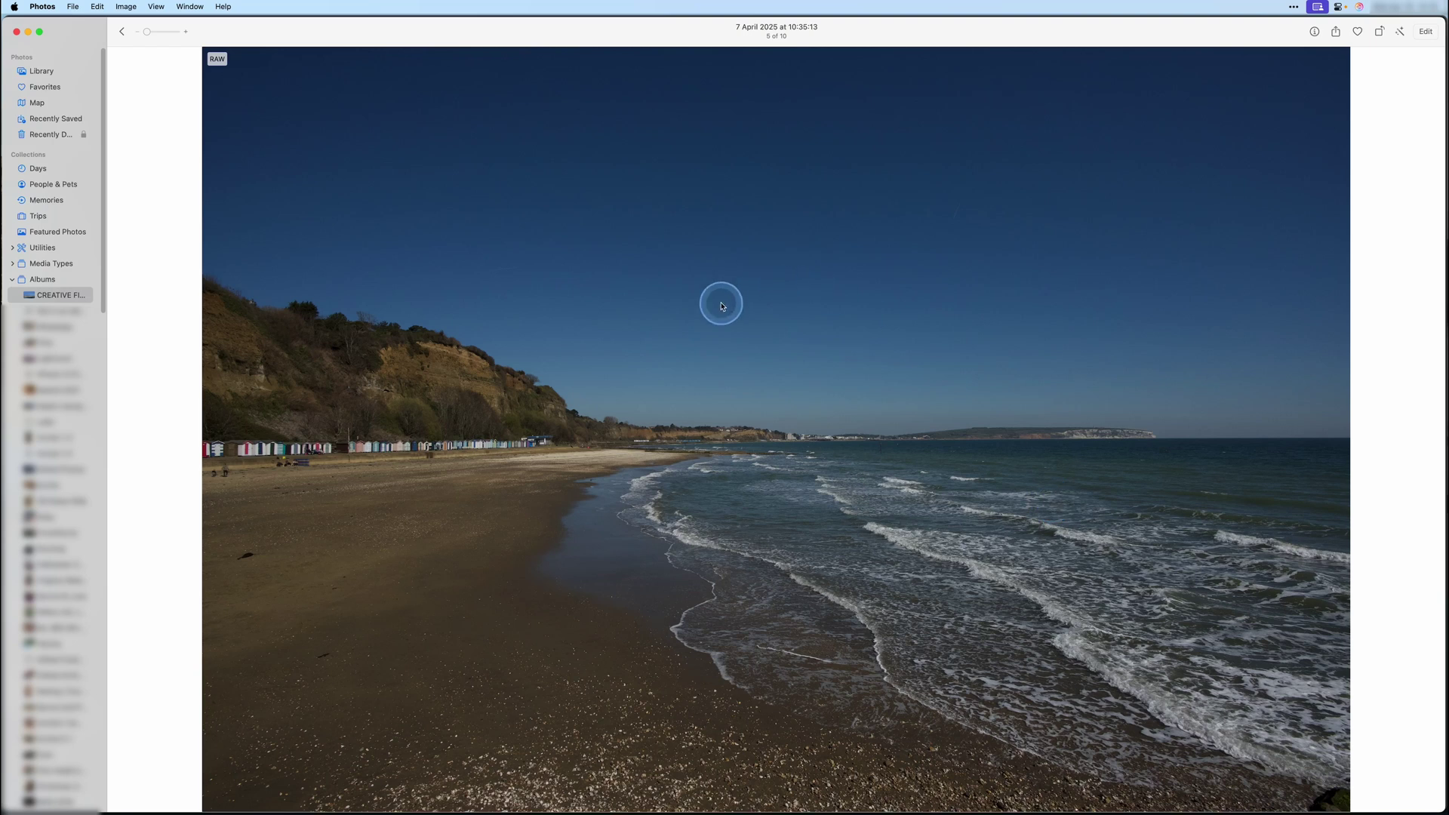
Check the beach photo's details, then apply Auto Enhance to brighten its light and colour
{"action": "left_click", "coordinate": [1313, 33]}
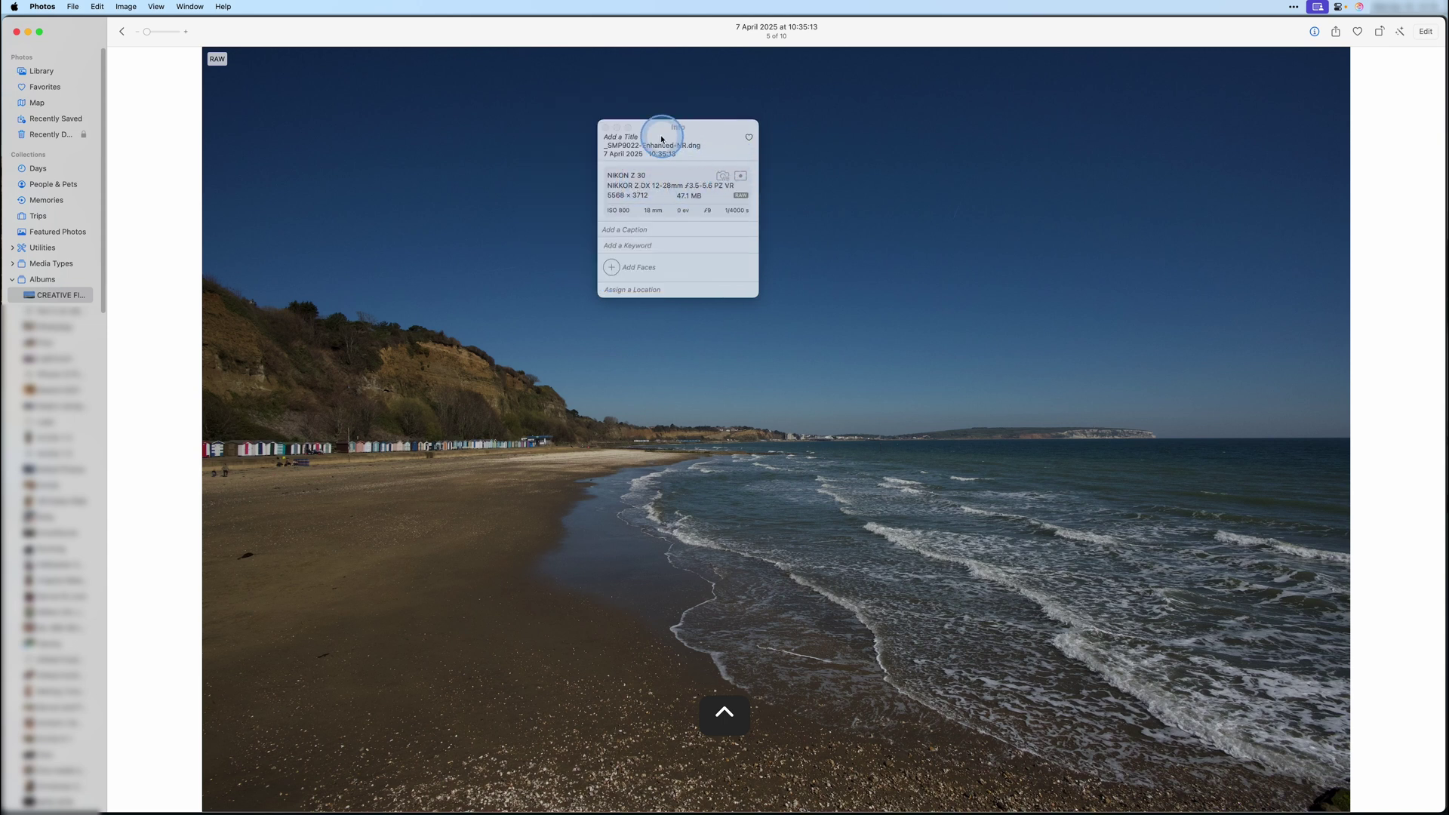
{"action": "left_click", "coordinate": [603, 127]}
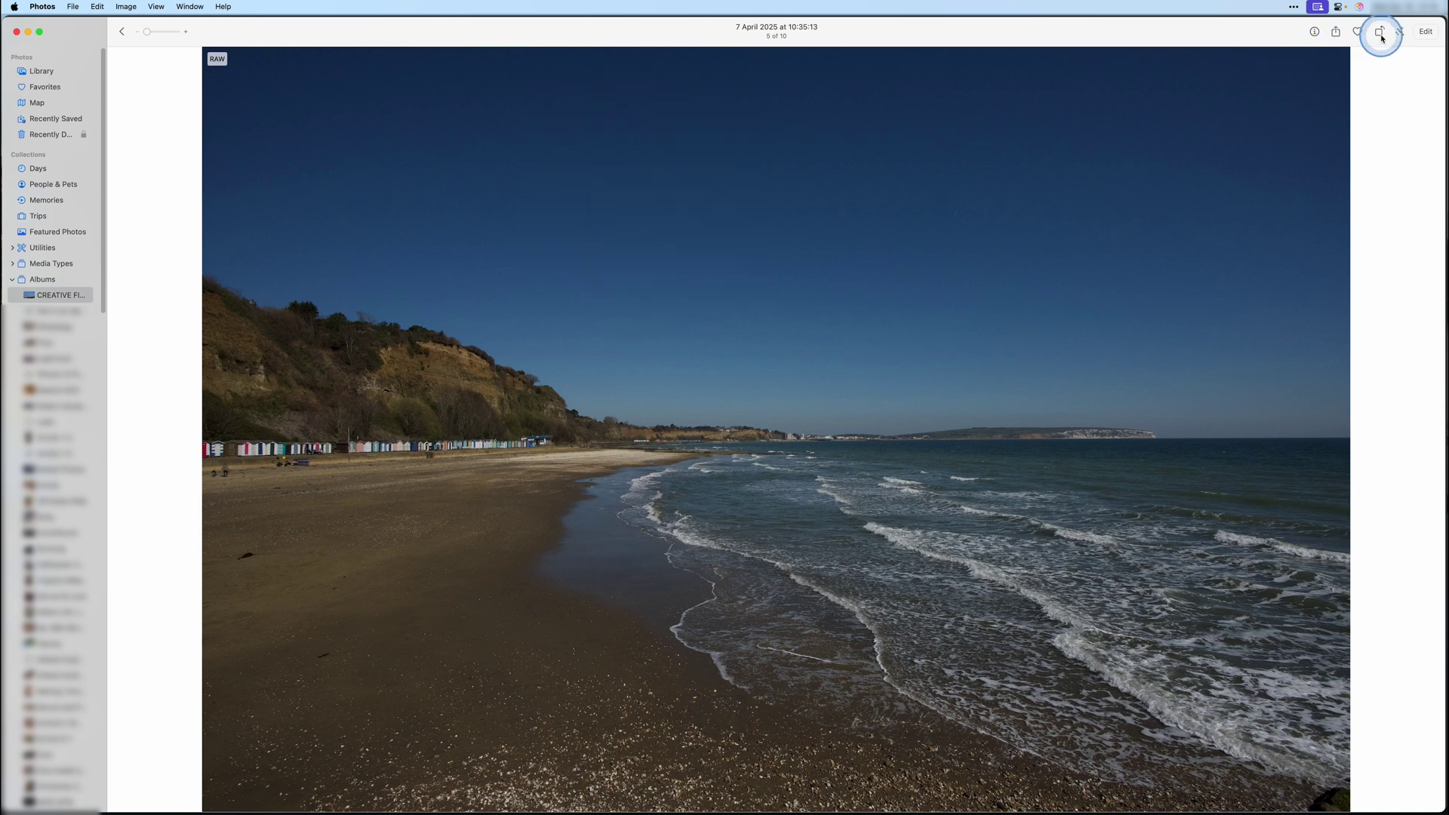
{"action": "key", "text": "Return"}
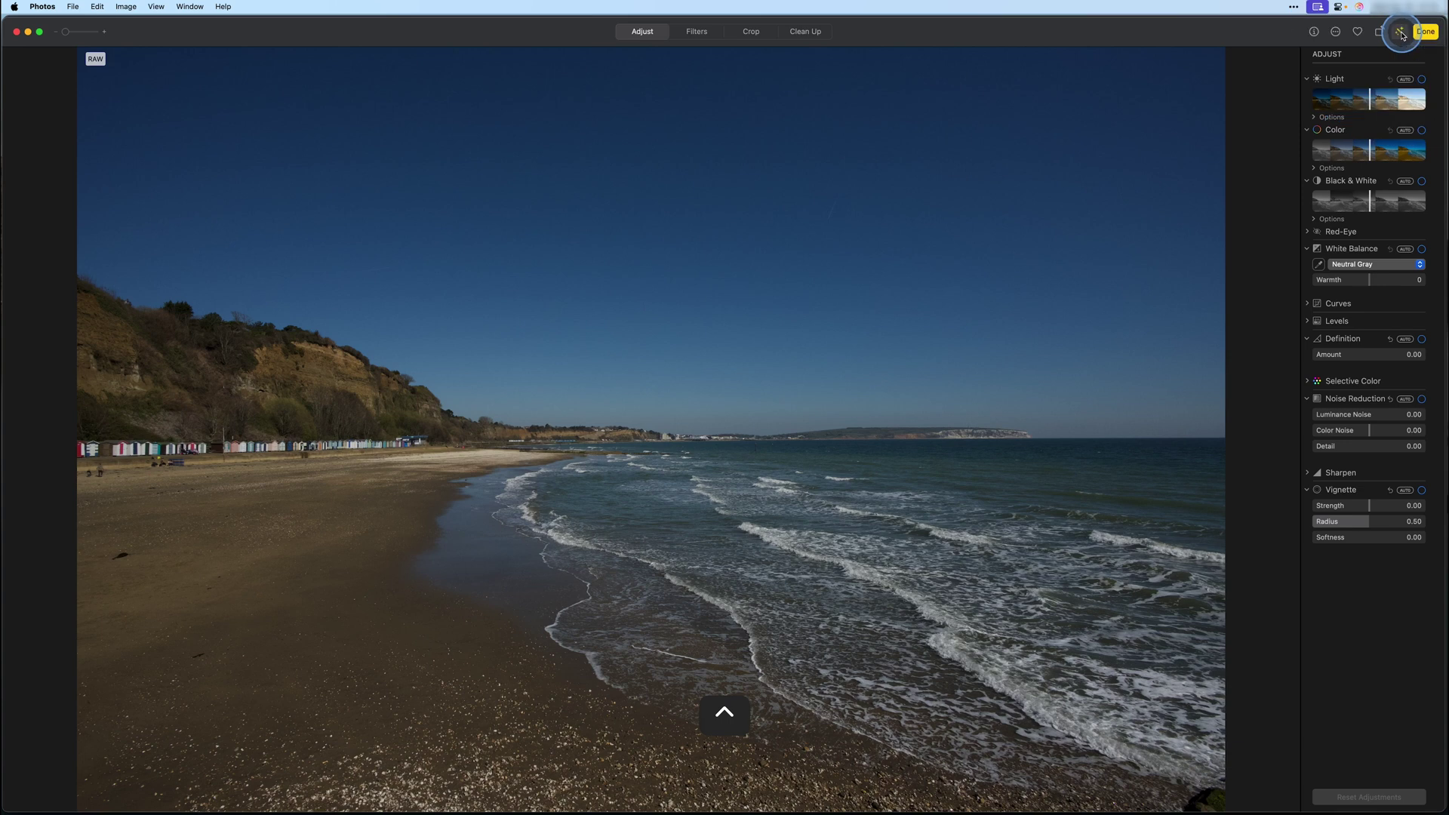
{"action": "left_click", "coordinate": [1401, 33]}
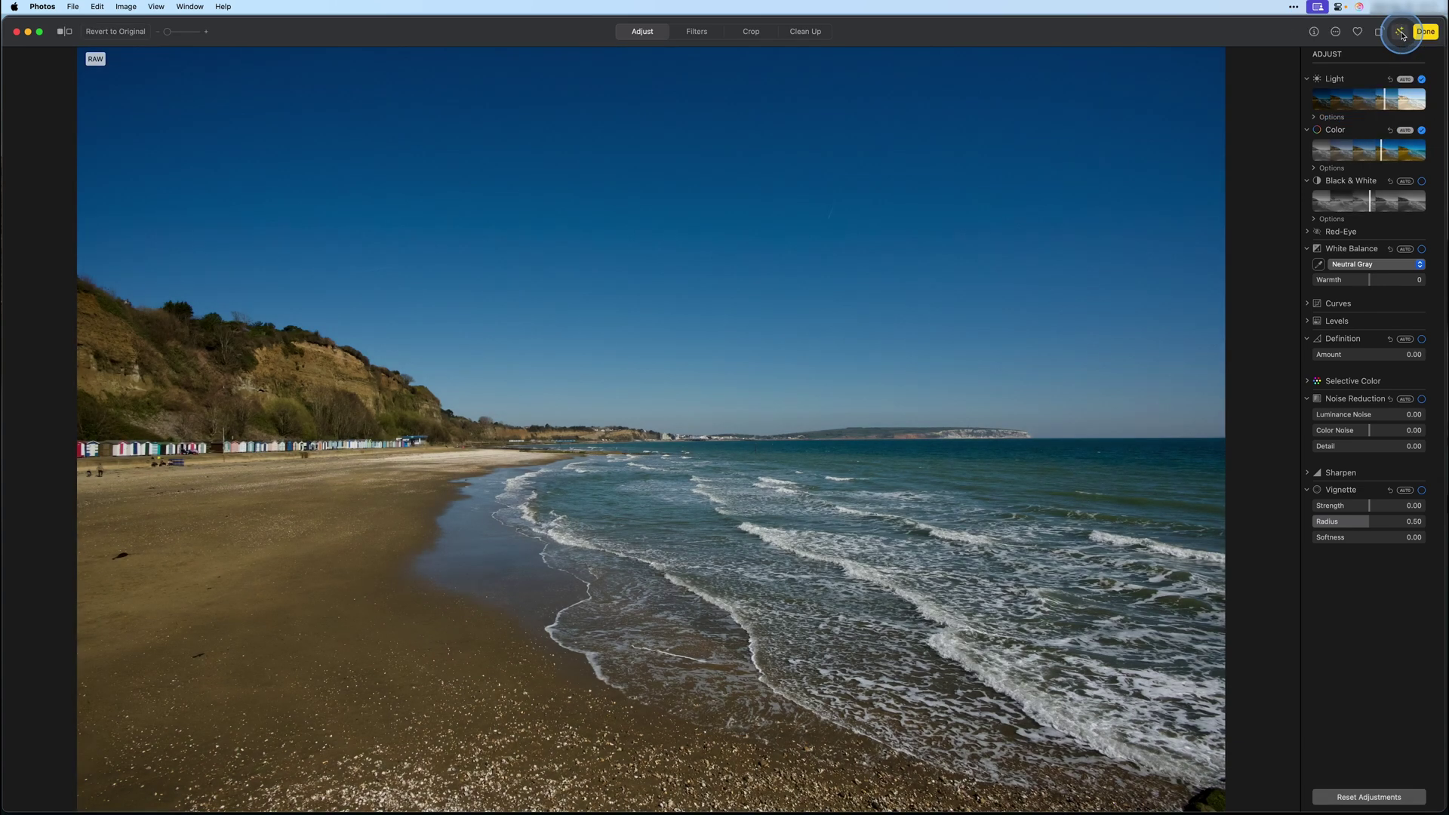
Crop the beach photo to 16:9, drag the horizon lower, and finish the edit
{"action": "left_click", "coordinate": [753, 31]}
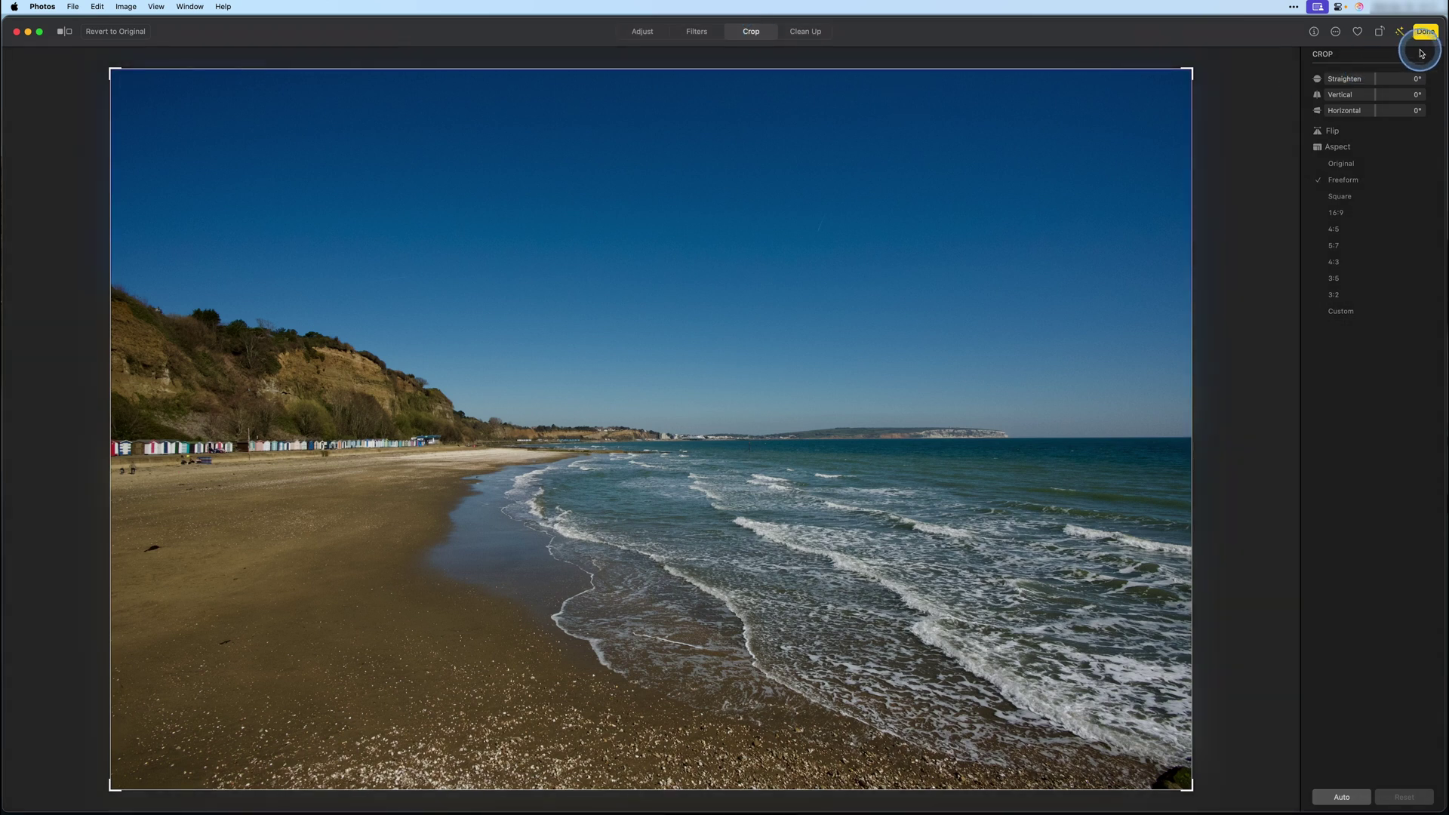
{"action": "left_click", "coordinate": [1351, 216]}
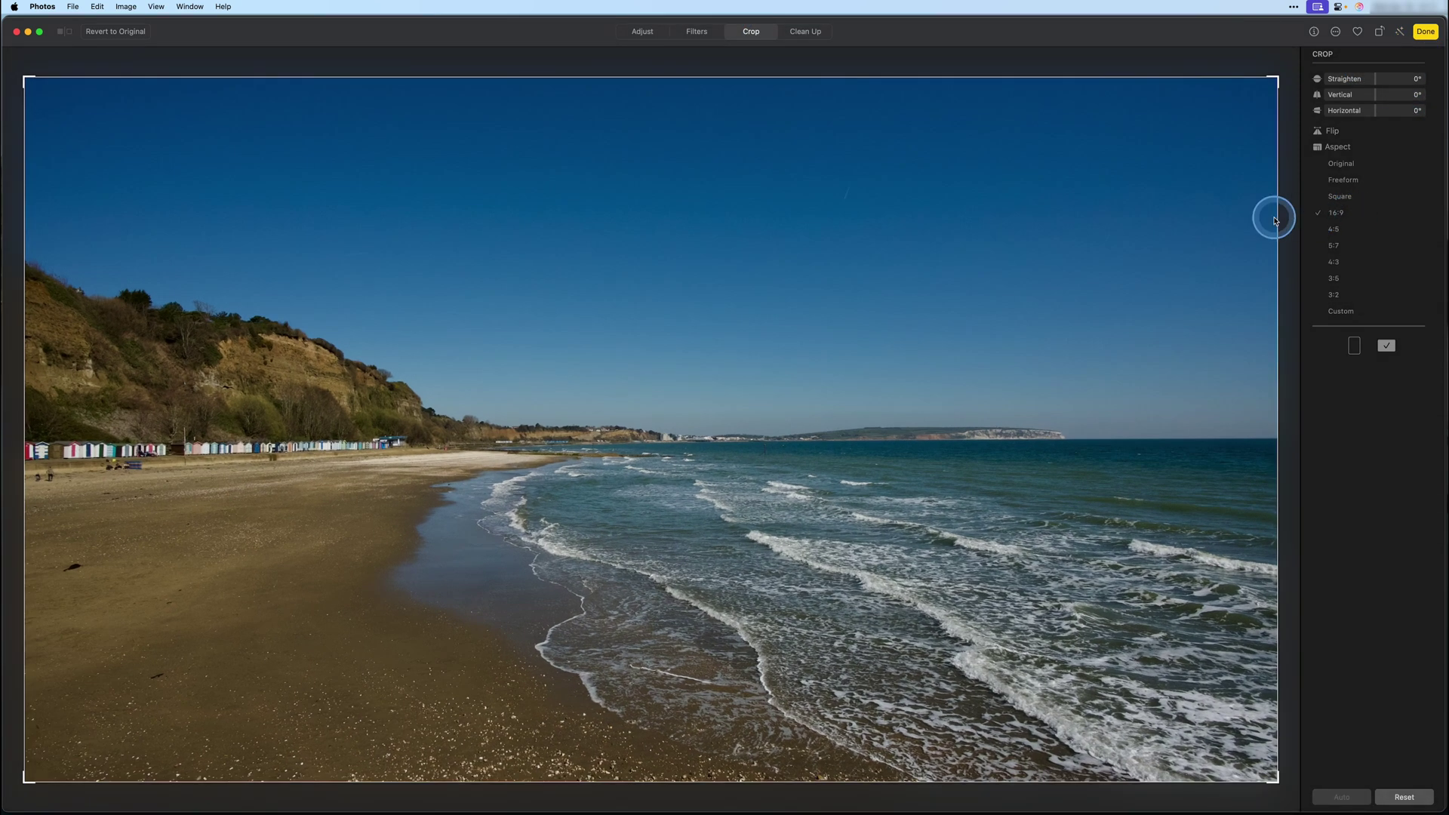
{"action": "left_click_drag", "start_coordinate": [684, 521], "coordinate": [684, 570]}
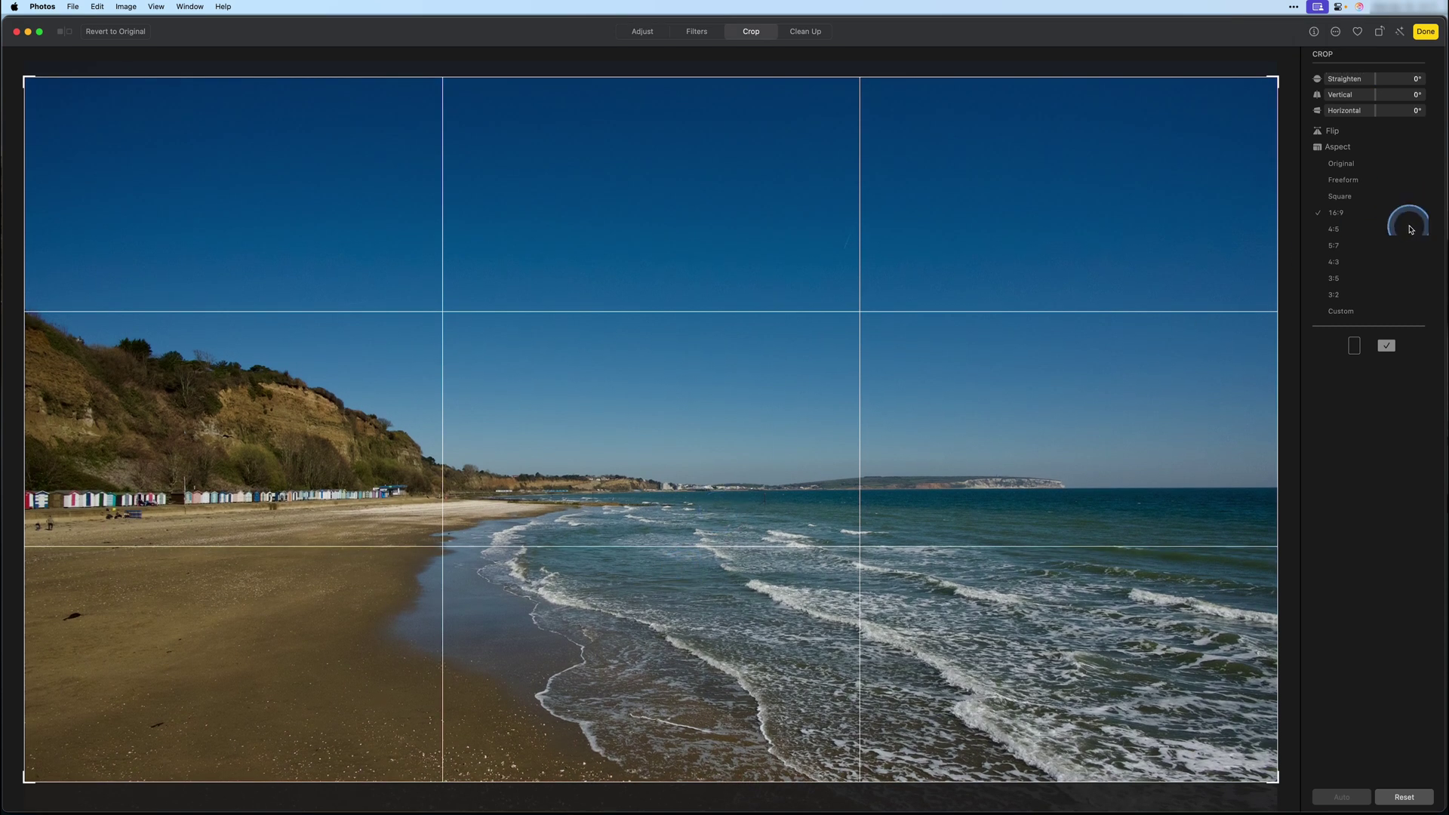
{"action": "left_click", "coordinate": [1426, 31]}
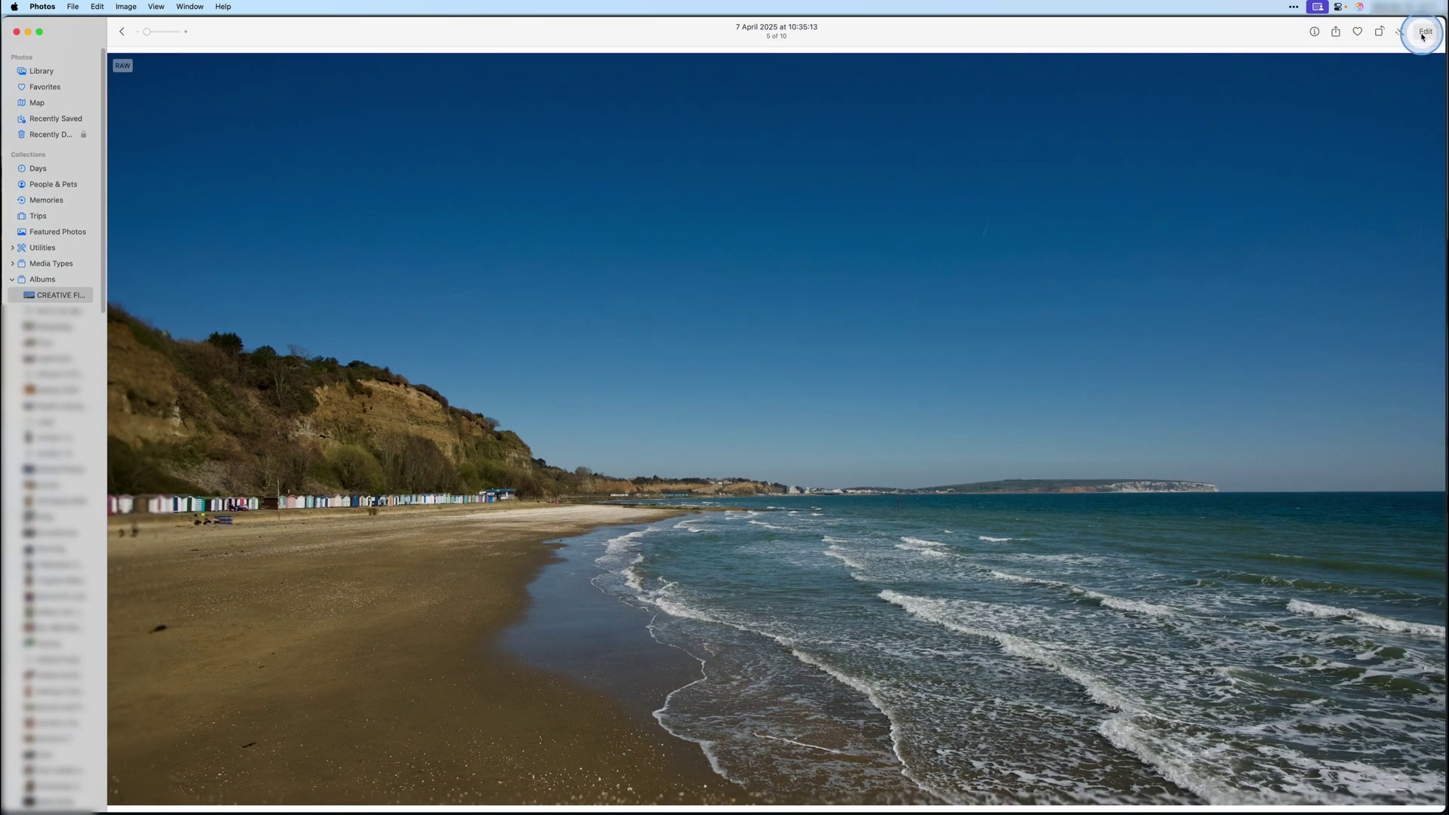
{"action": "left_click", "coordinate": [1400, 33]}
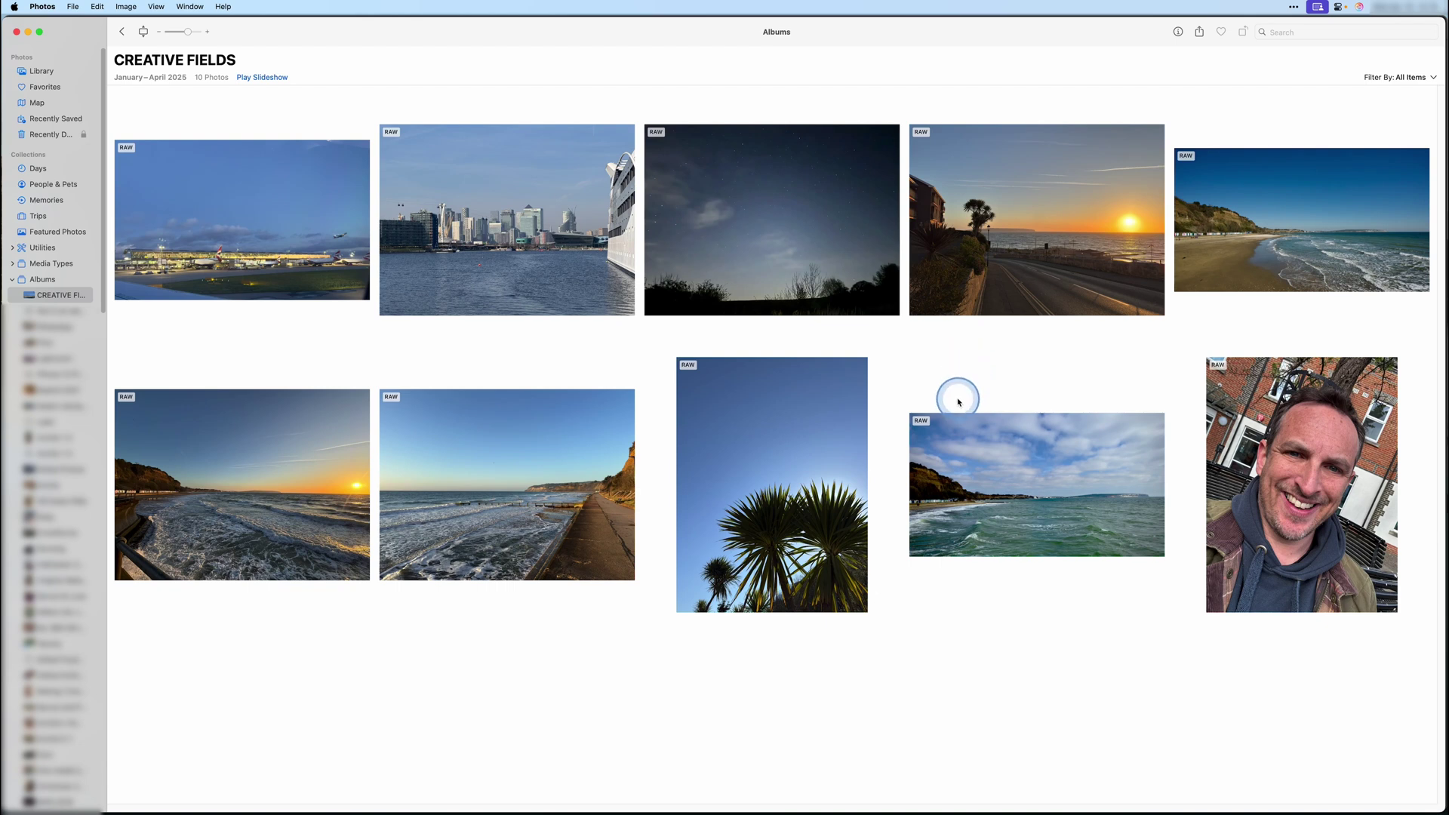
Select the cloudy green-sea photo and choose File > Export > Export 1 Photo
{"action": "left_click", "coordinate": [1007, 477]}
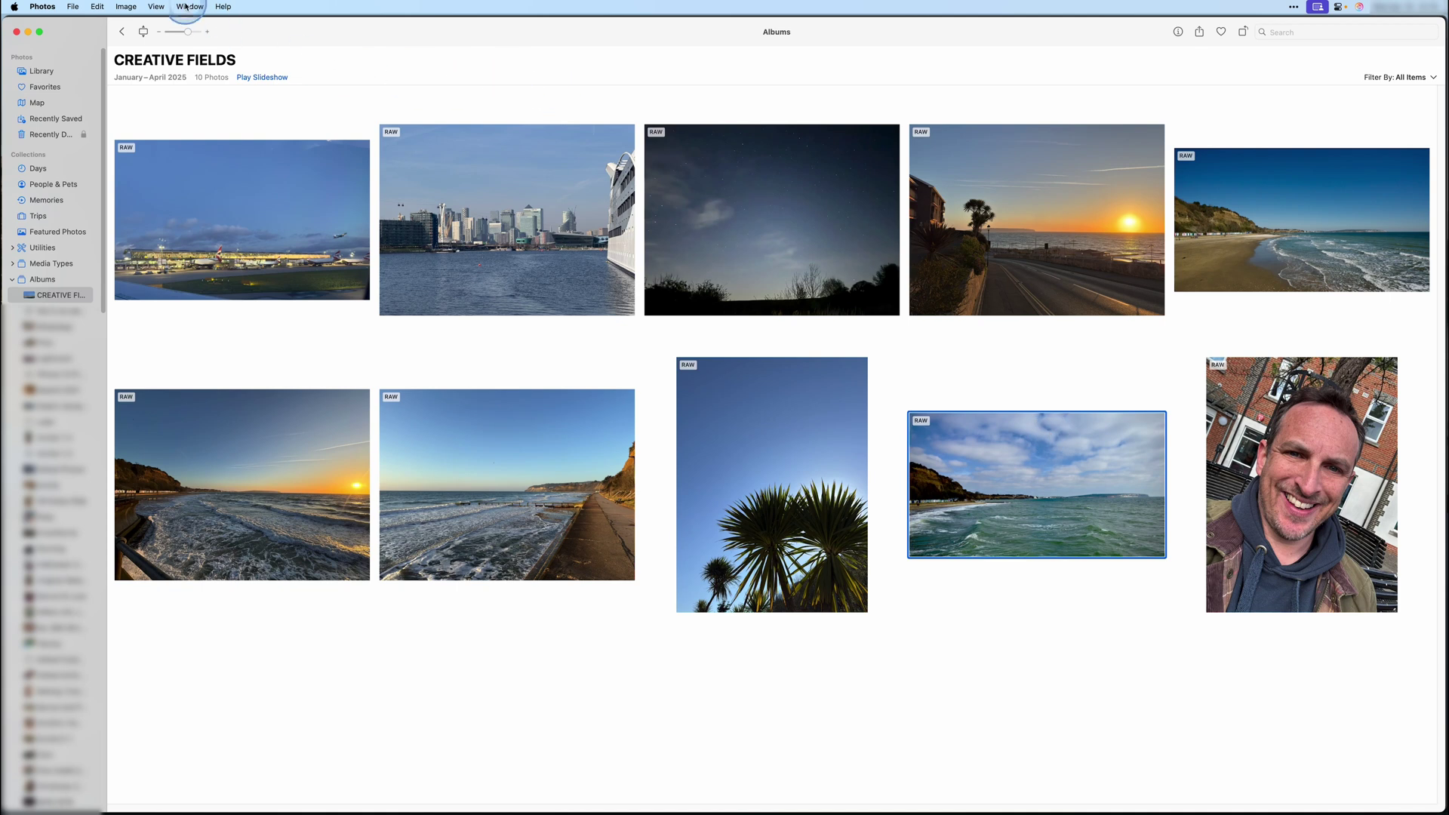
{"action": "left_click", "coordinate": [72, 6]}
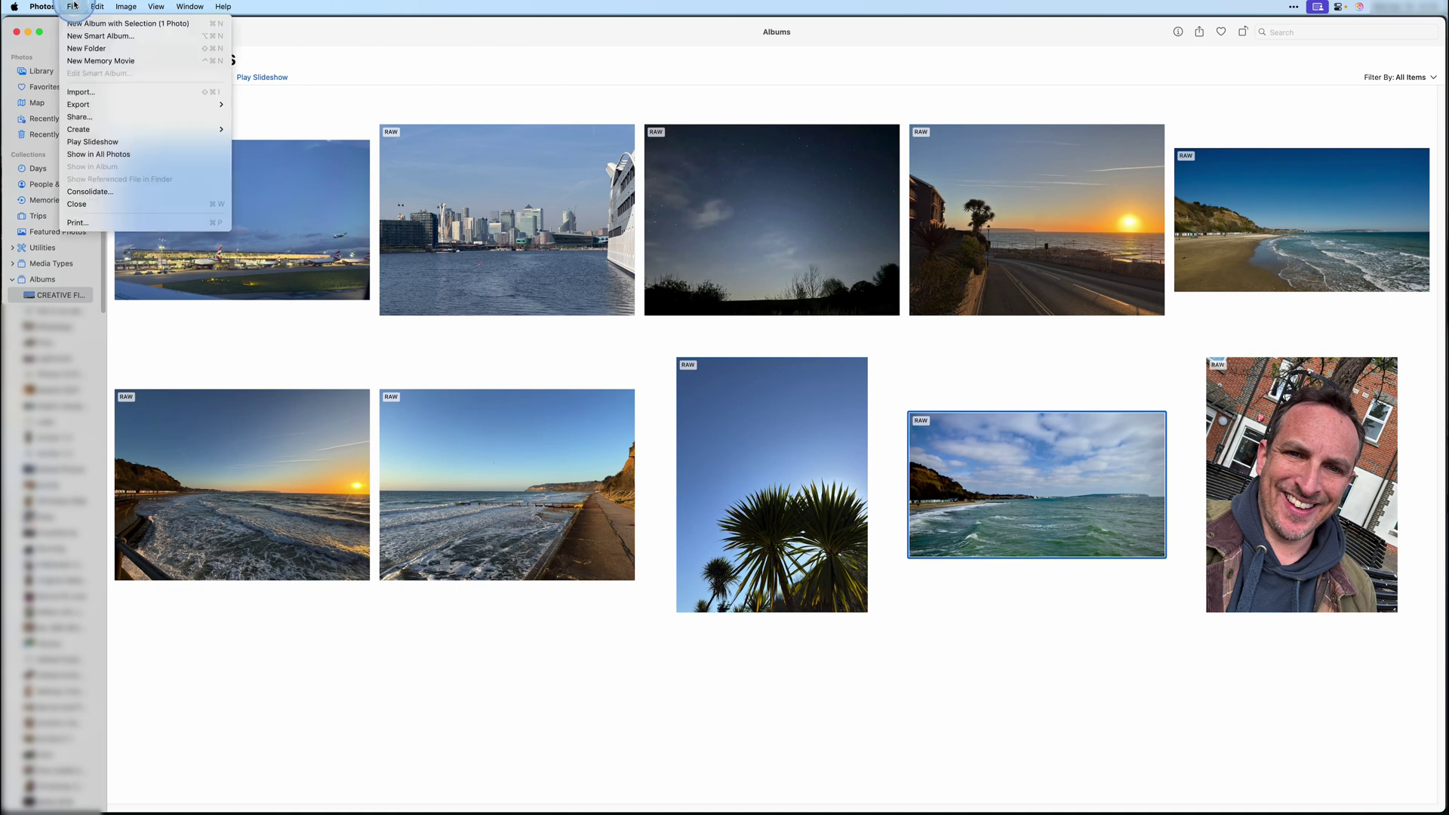
{"action": "mouse_move", "coordinate": [83, 104]}
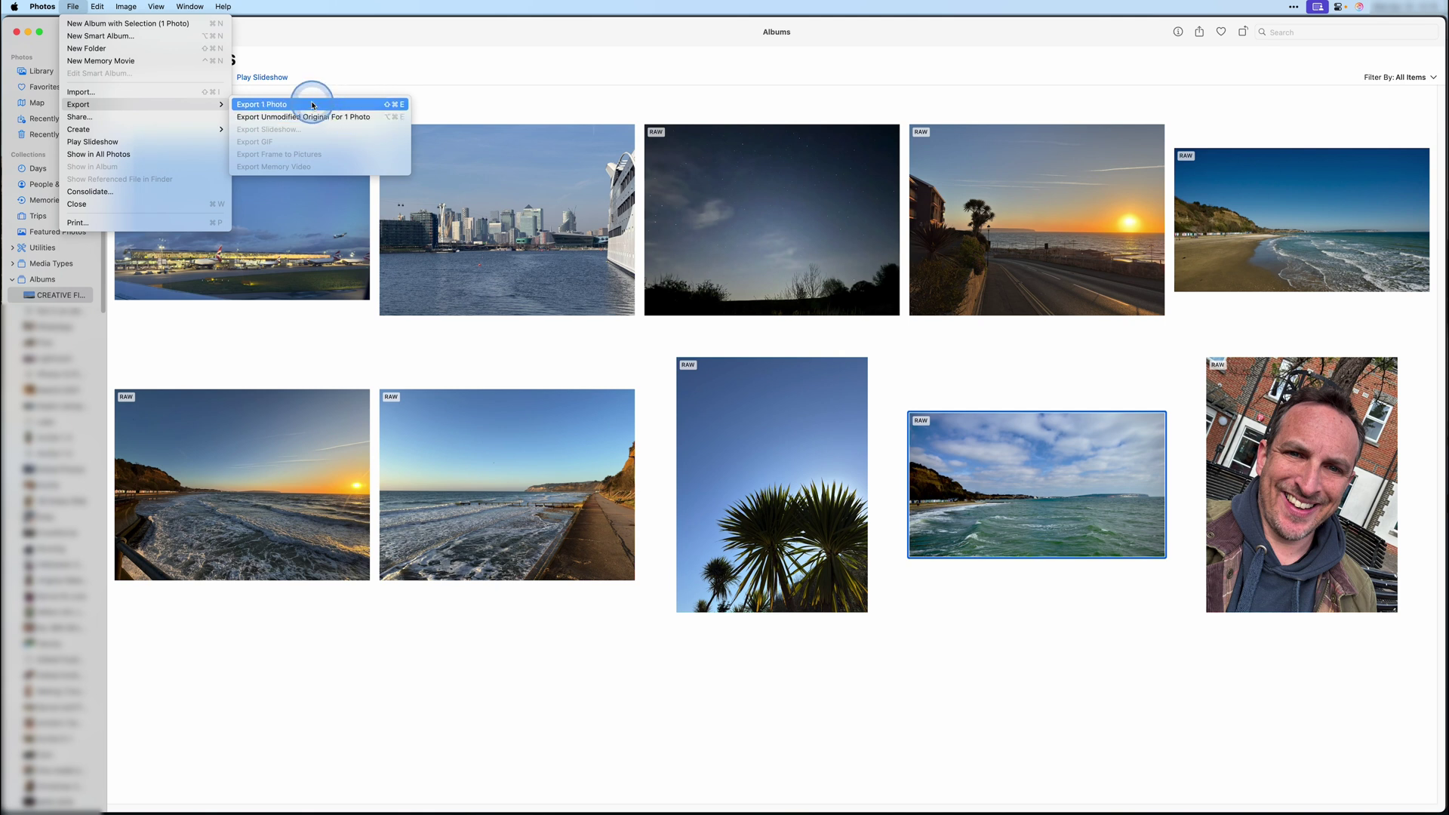
{"action": "left_click", "coordinate": [260, 104]}
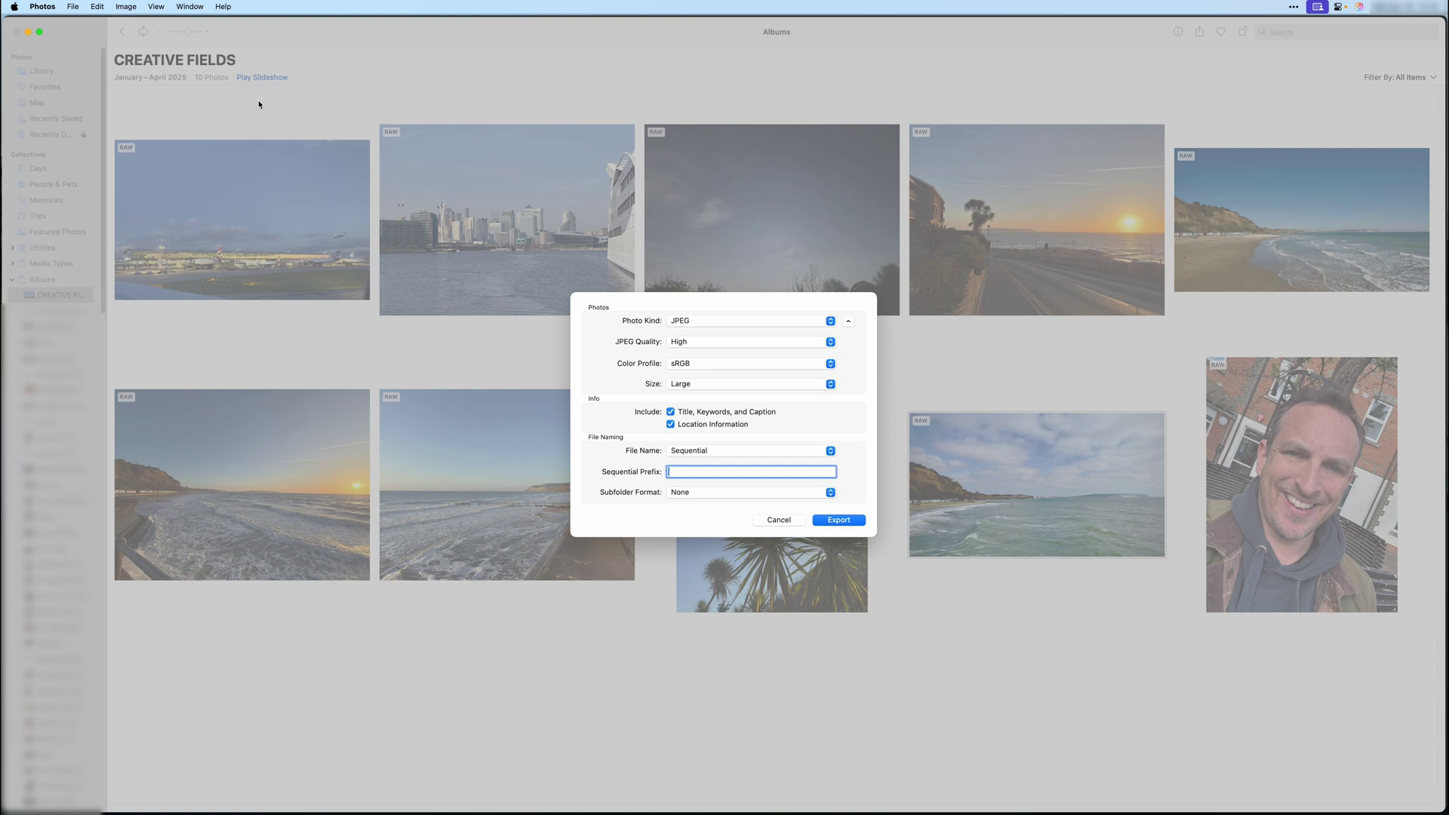
Keep the export as a High-quality JPEG in sRGB at Large size and continue to Desktop
{"action": "left_click", "coordinate": [715, 320]}
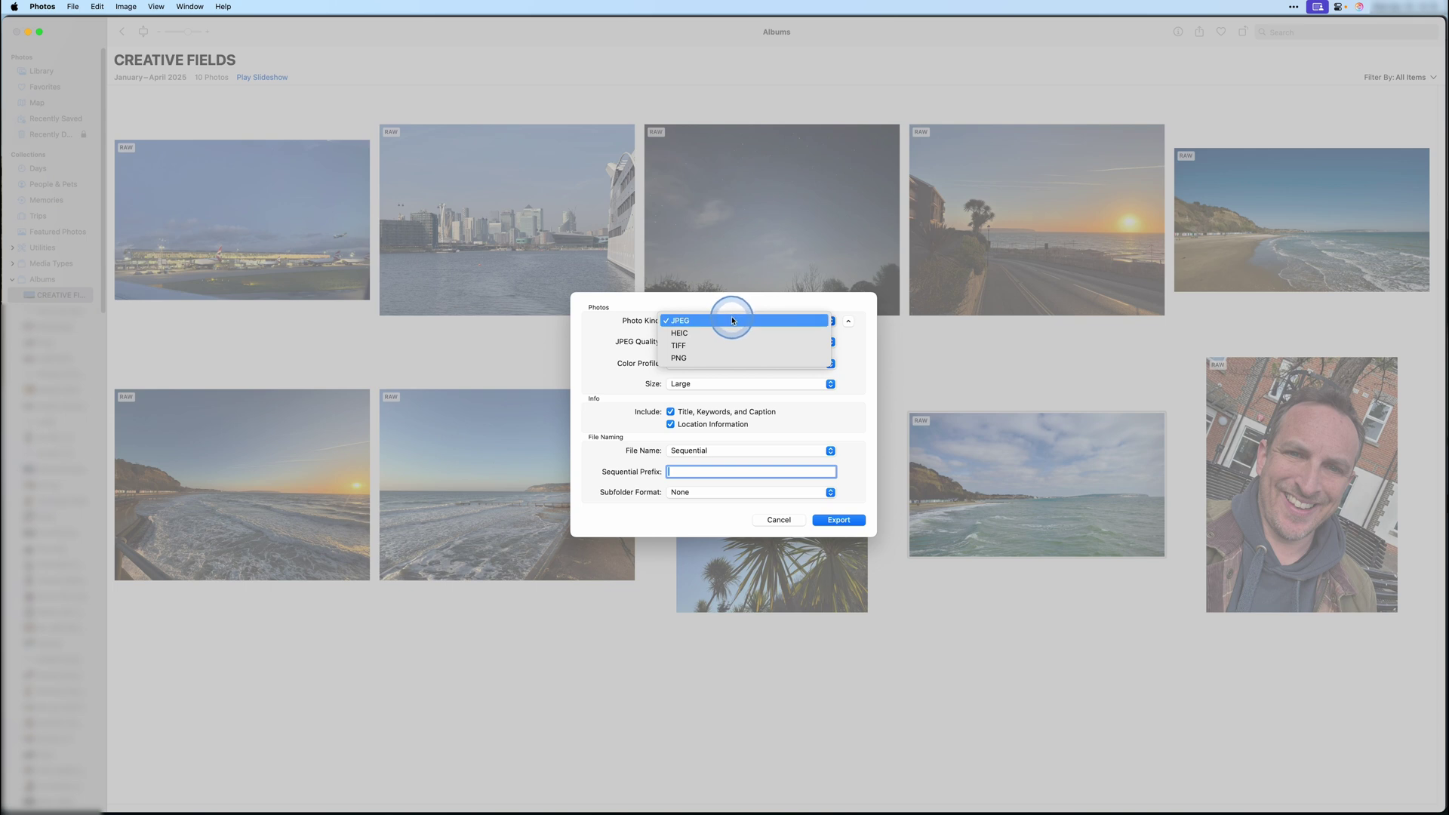
{"action": "left_click", "coordinate": [732, 320]}
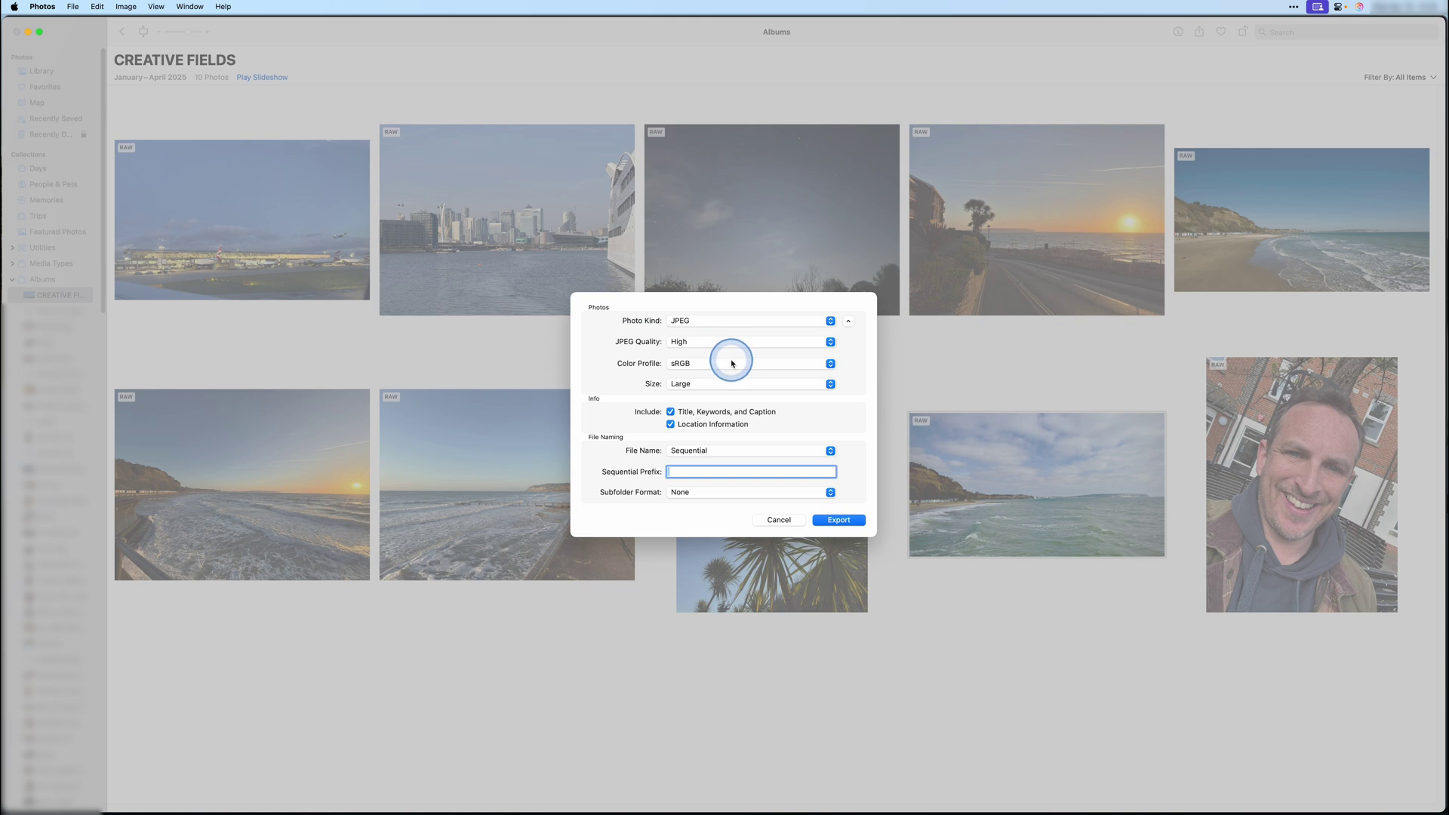
{"action": "left_click", "coordinate": [731, 364]}
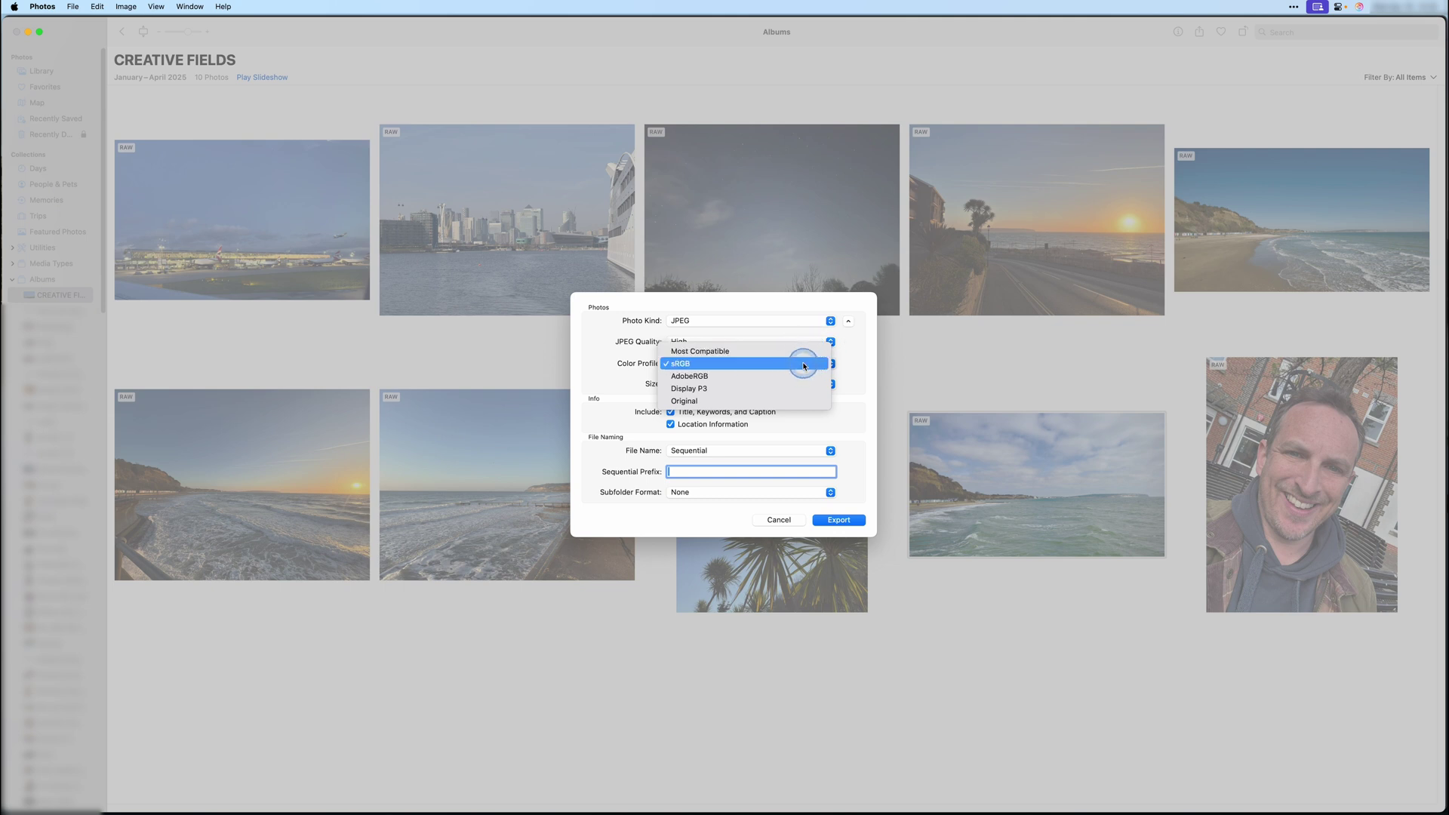
{"action": "left_click", "coordinate": [803, 366]}
{"action": "left_click", "coordinate": [784, 387]}
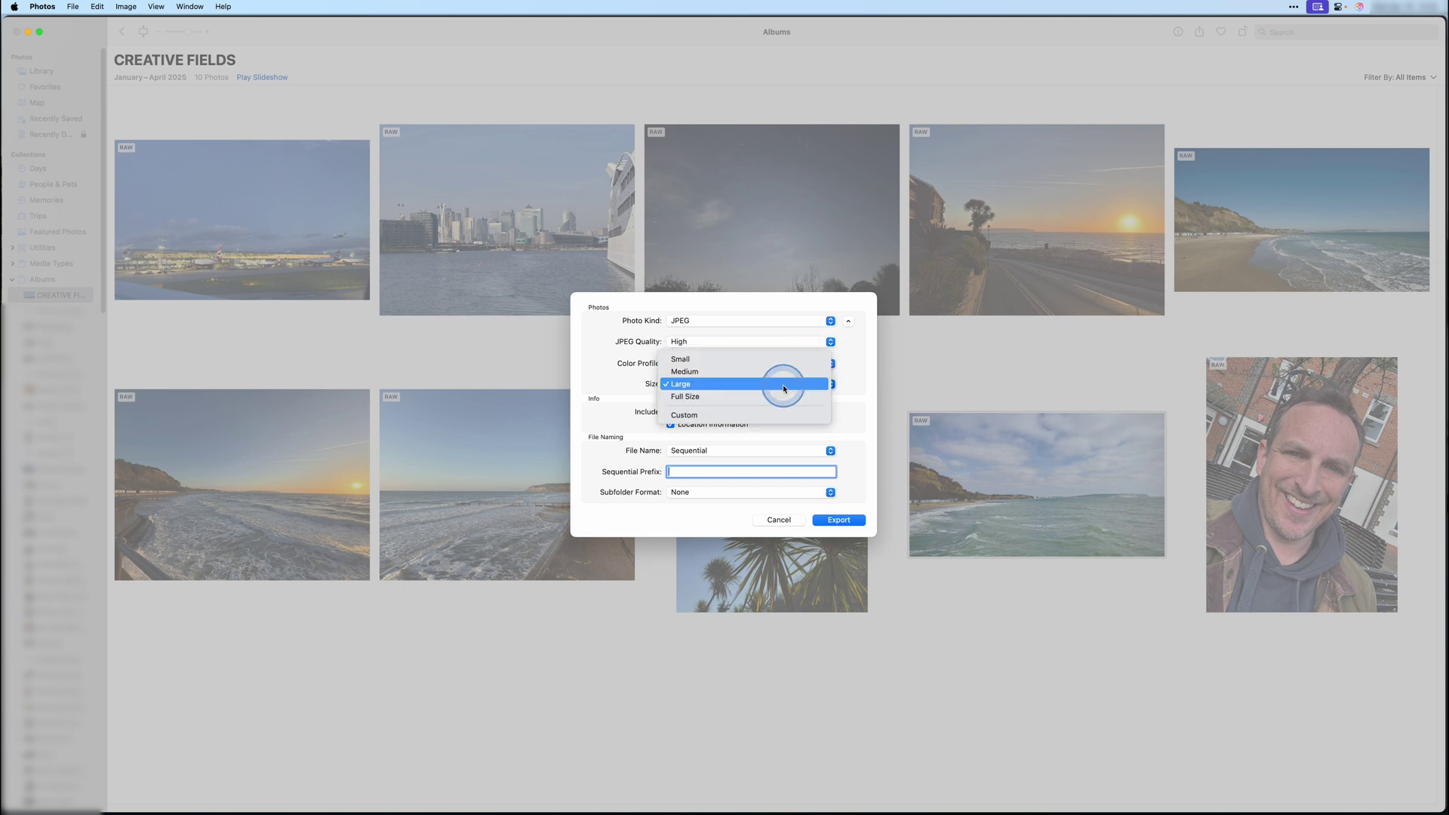
{"action": "left_click", "coordinate": [783, 387]}
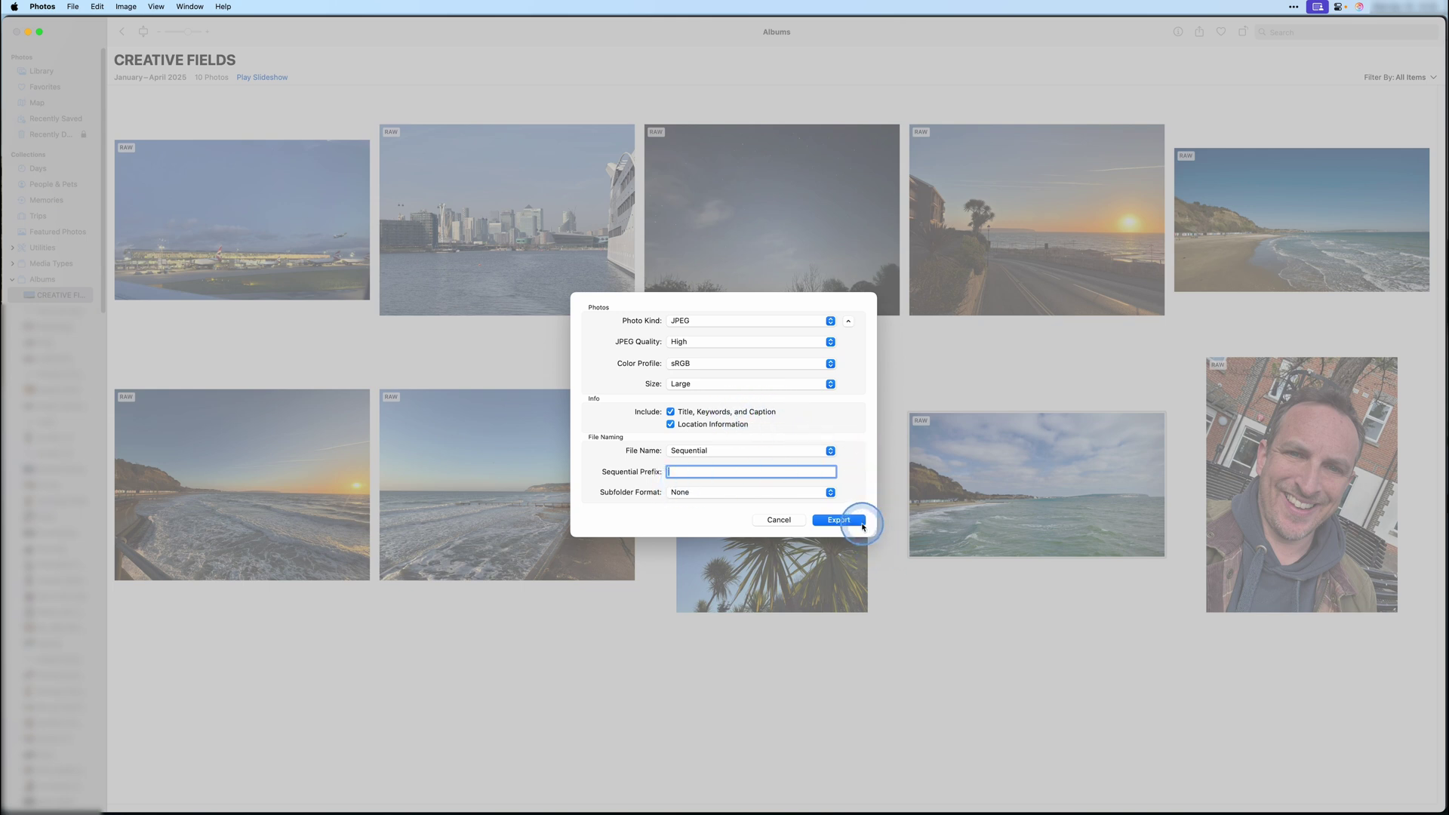
{"action": "left_click", "coordinate": [839, 520]}
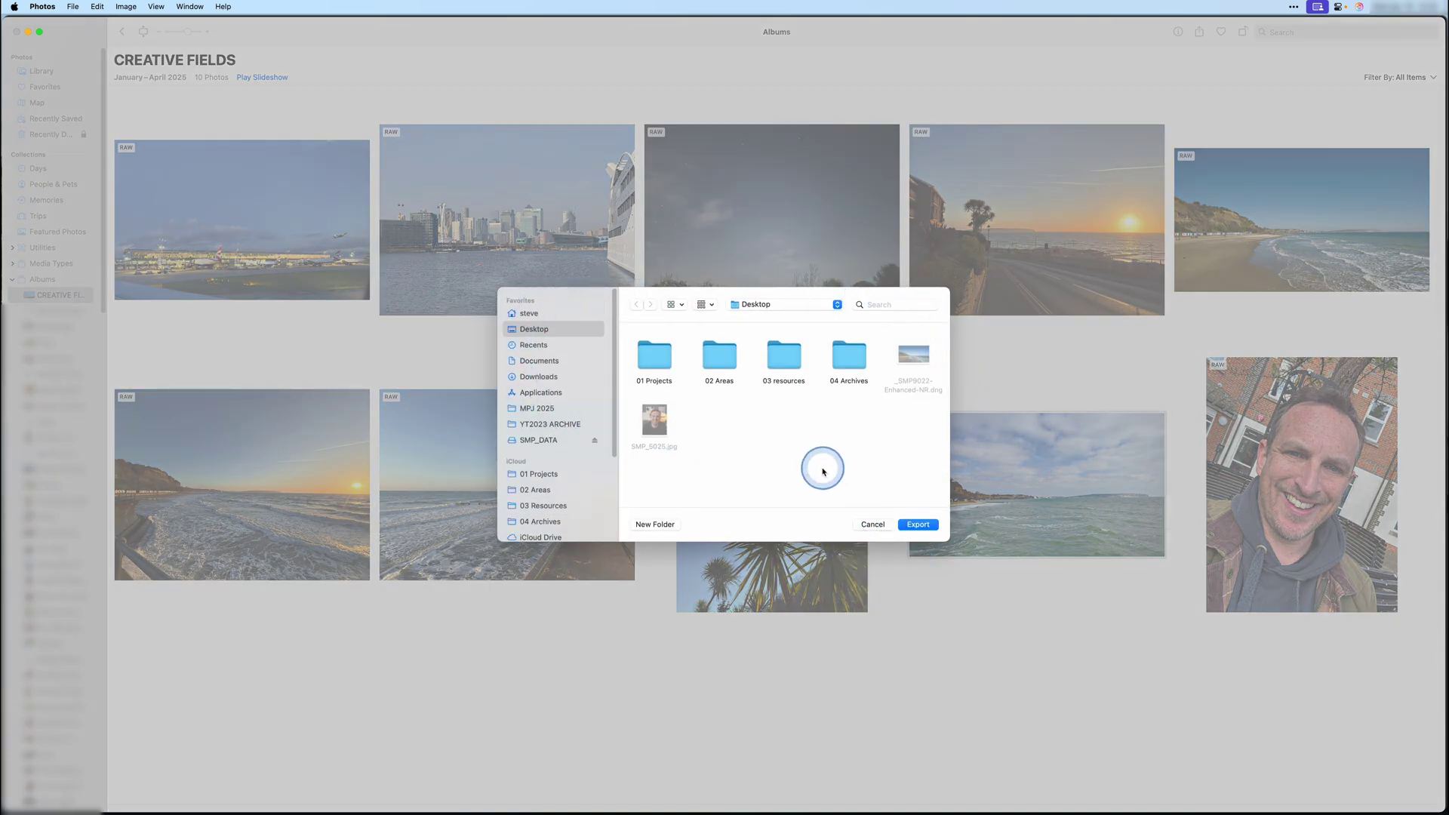
Export the JPEG to the Desktop folder and return to the CREATIVE FIELDS album
{"action": "left_click", "coordinate": [918, 524]}
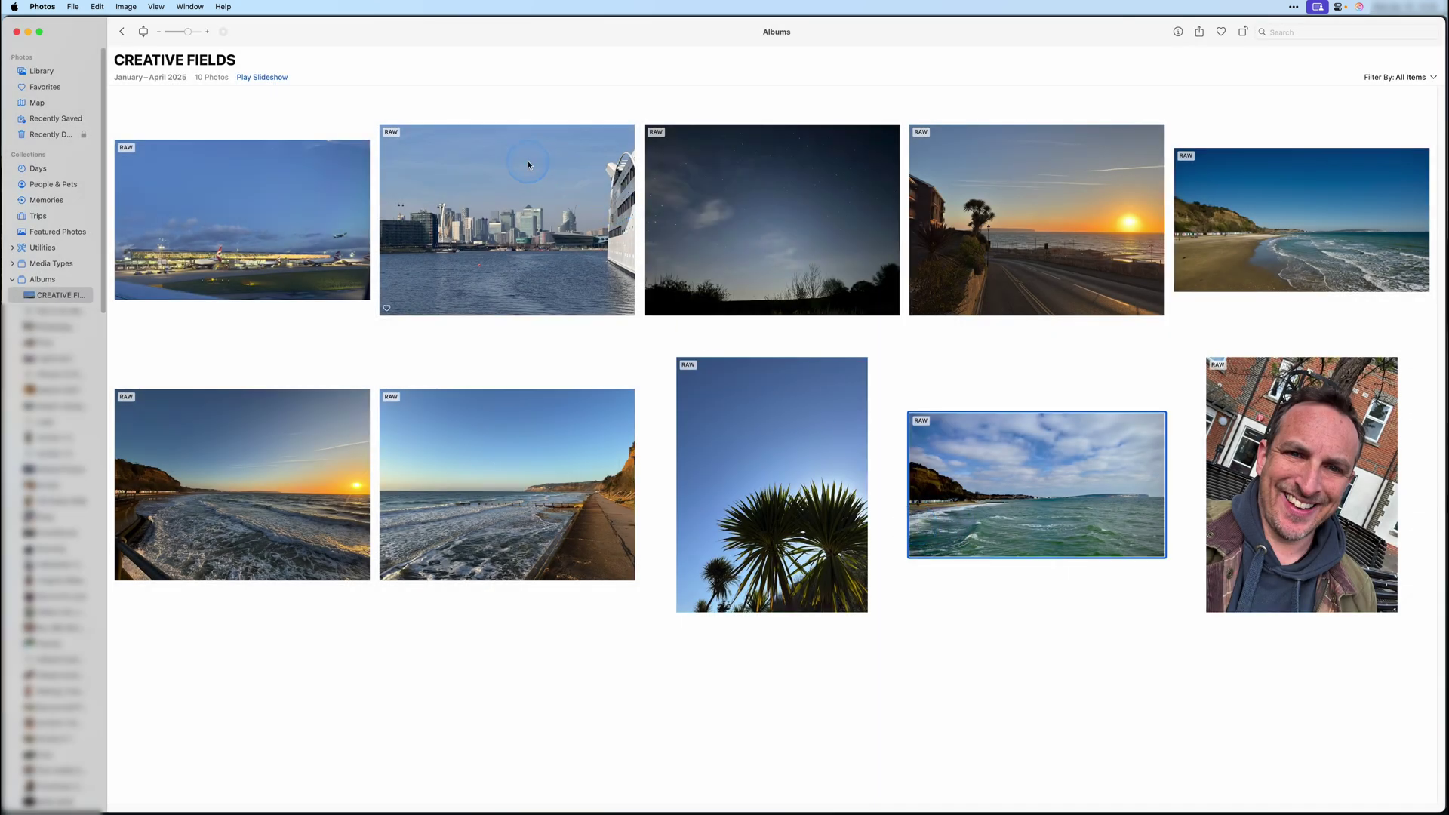
{"action": "scroll", "coordinate": [225, 37], "scroll_direction": "up", "scroll_amount": 2}
{"action": "scroll", "coordinate": [225, 37], "scroll_direction": "down", "scroll_amount": 3}
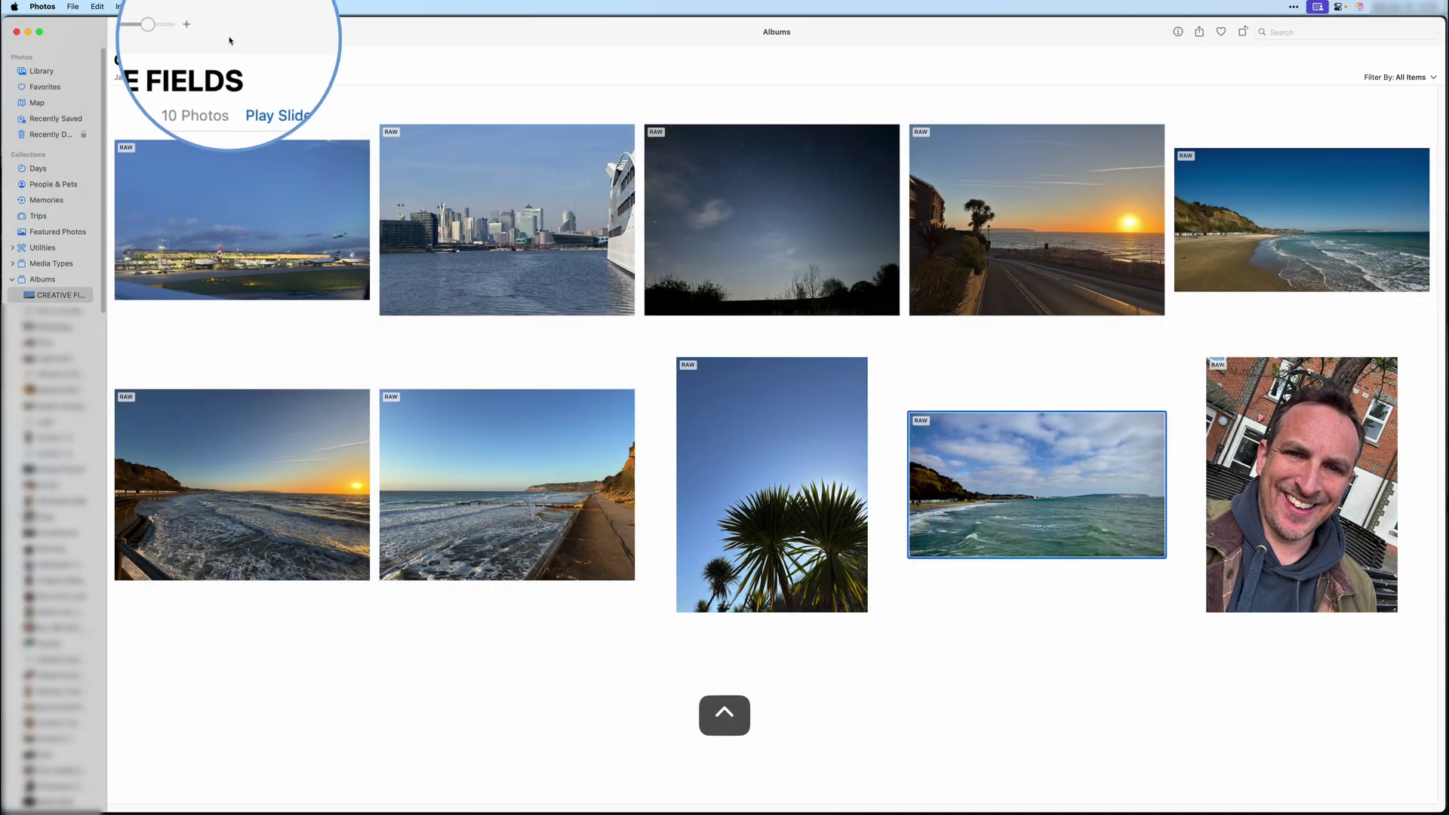